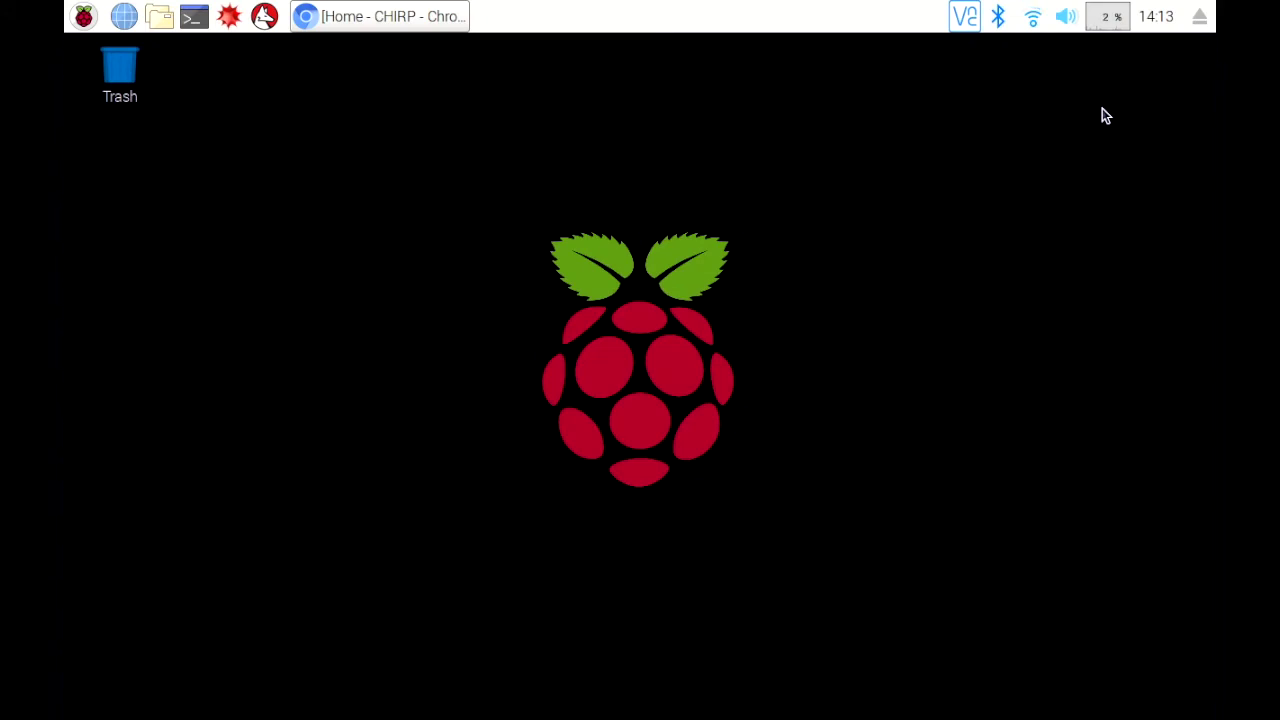
# Examine the list of supported radio models on the CHIRP home page in Chromium
pyautogui.click(407, 28)
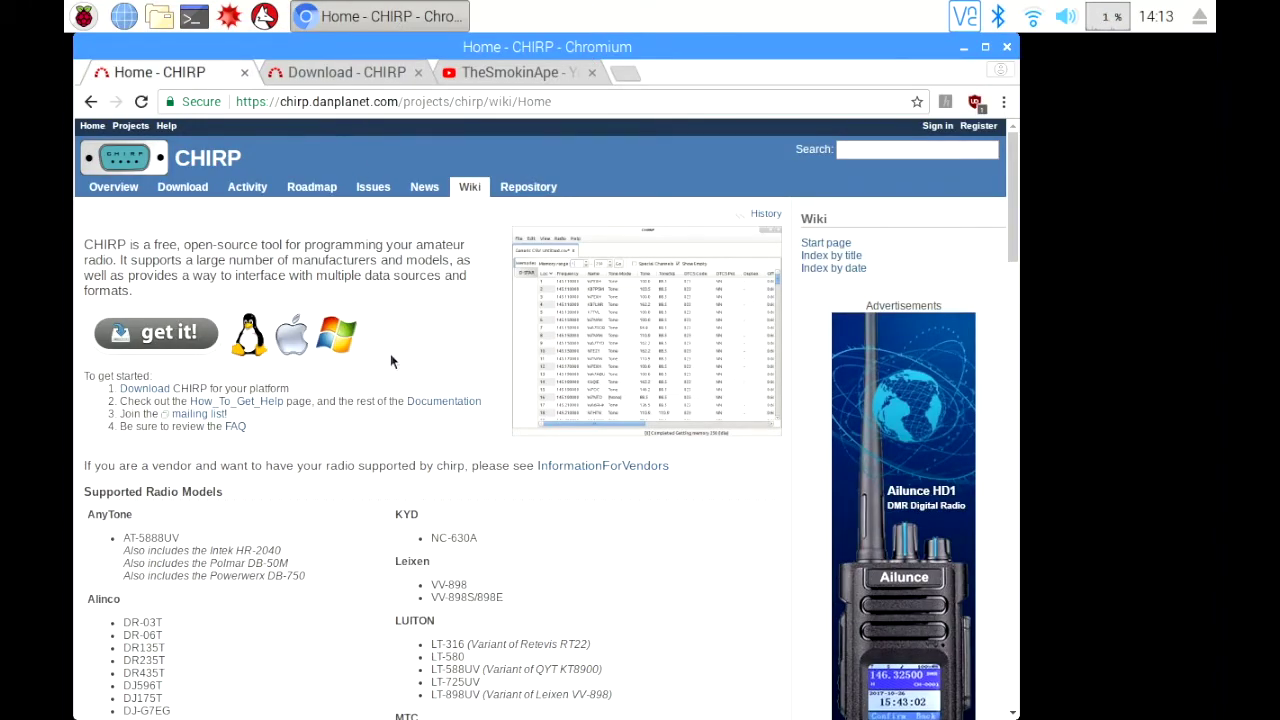
pyautogui.scroll(-5, 390, 361)
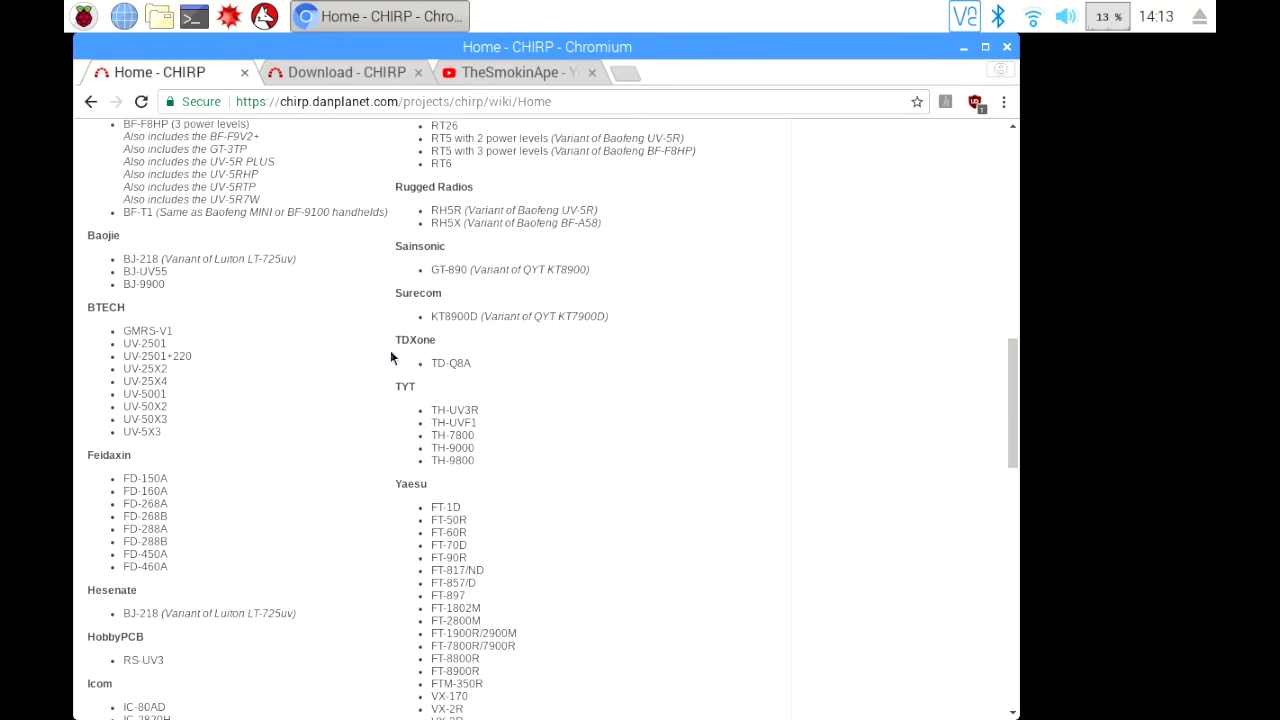
pyautogui.scroll(-4, 391, 358)
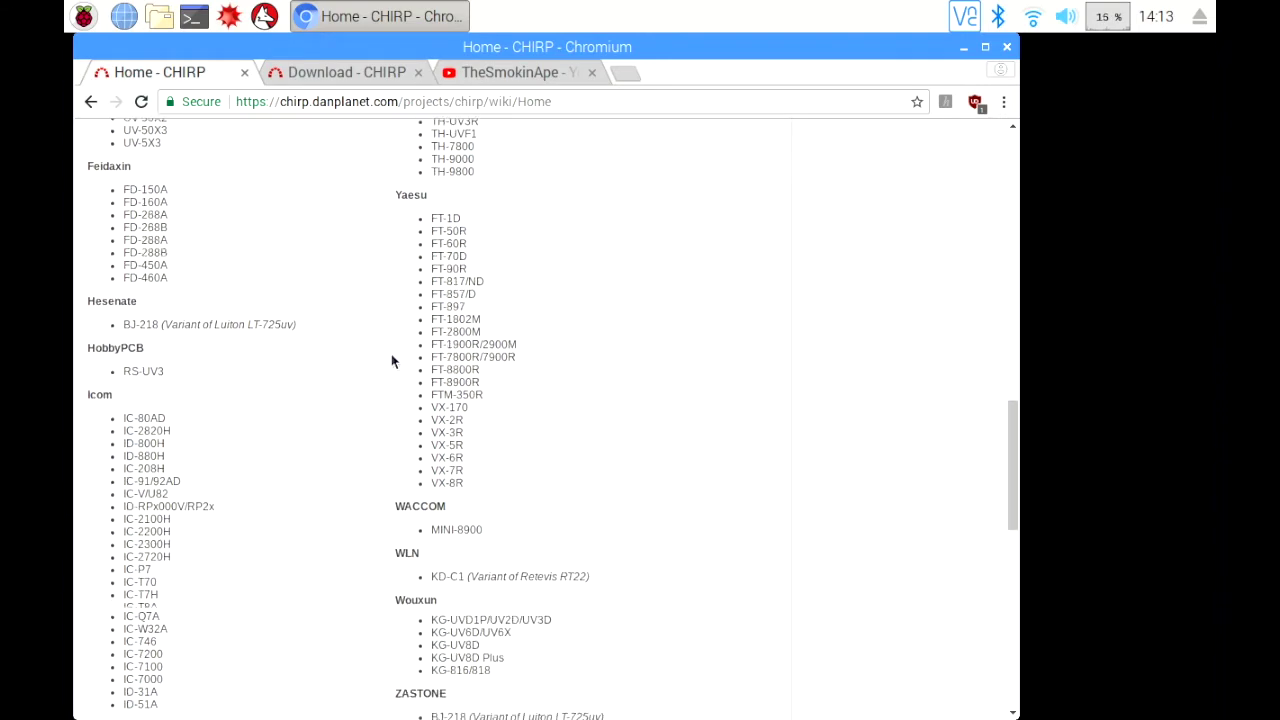
pyautogui.scroll(-4, 391, 358)
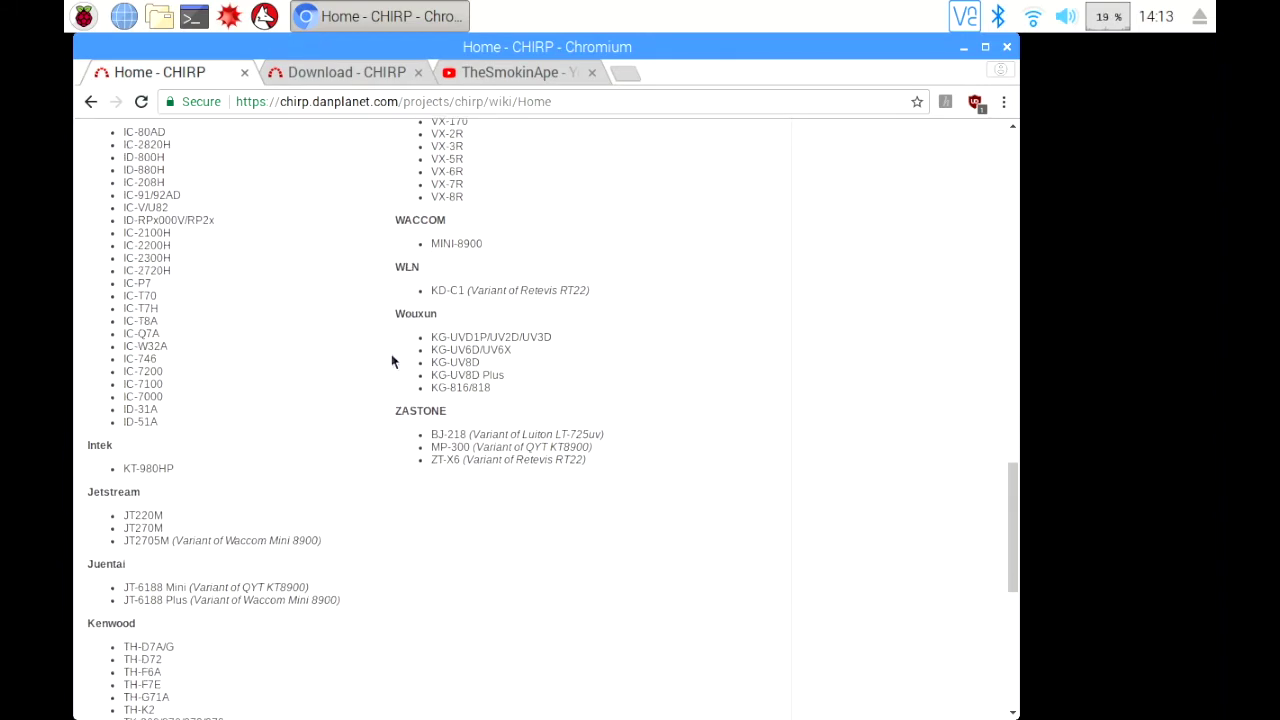
pyautogui.scroll(-5, 392, 362)
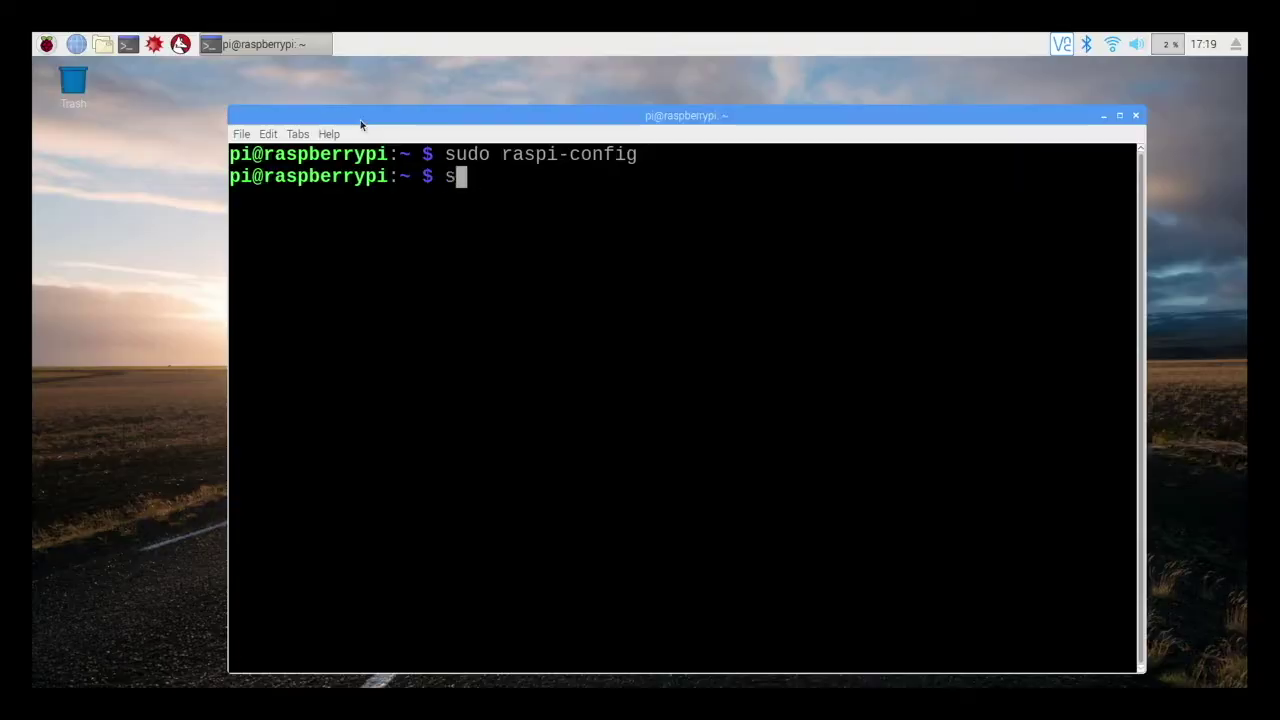
# Refresh the Raspberry Pi's package lists in the terminal with sudo apt-get update
pyautogui.write('udo apt-get update')
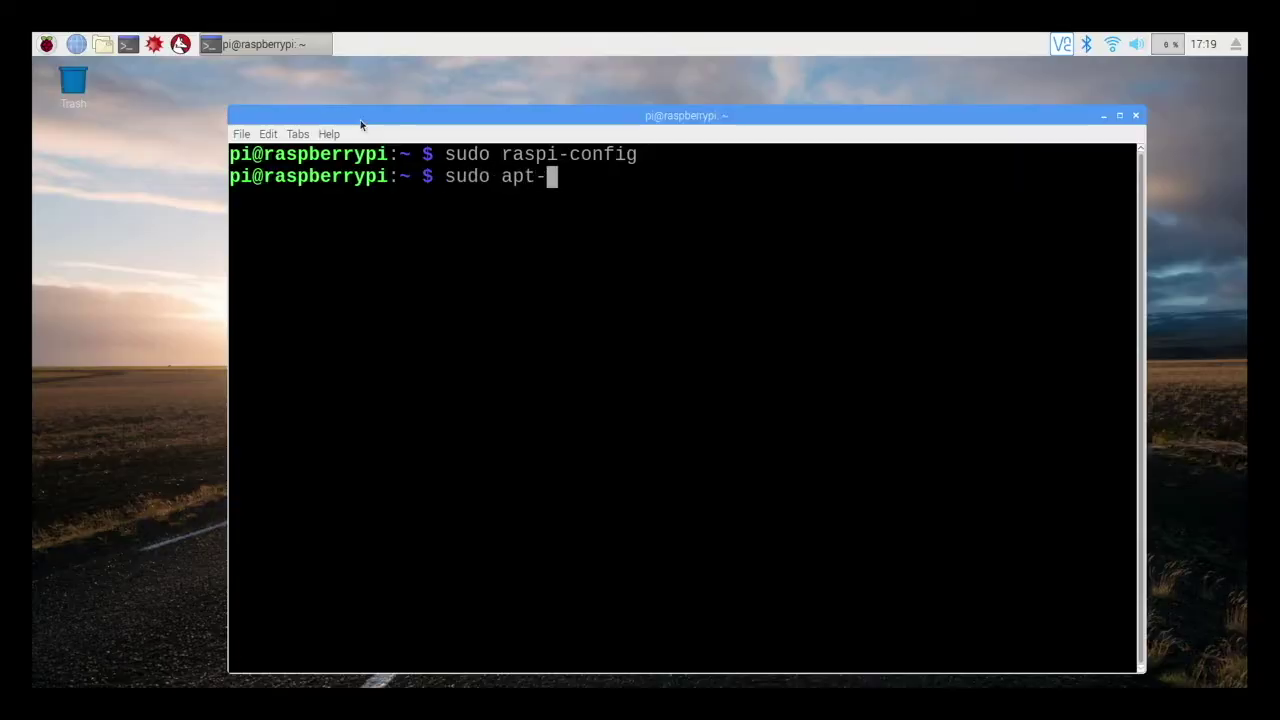
pyautogui.press('Return')
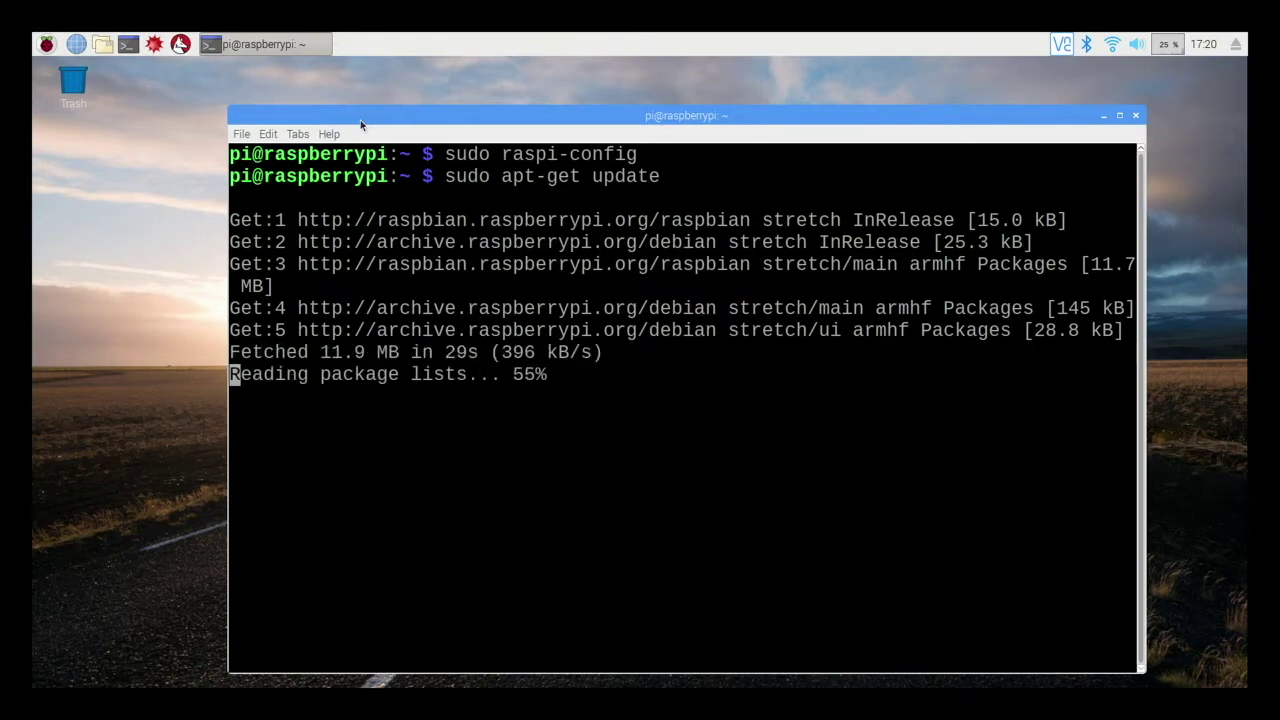
pyautogui.press('Return')
# Run sudo apt-get install without naming a package
pyautogui.write('sudo a')
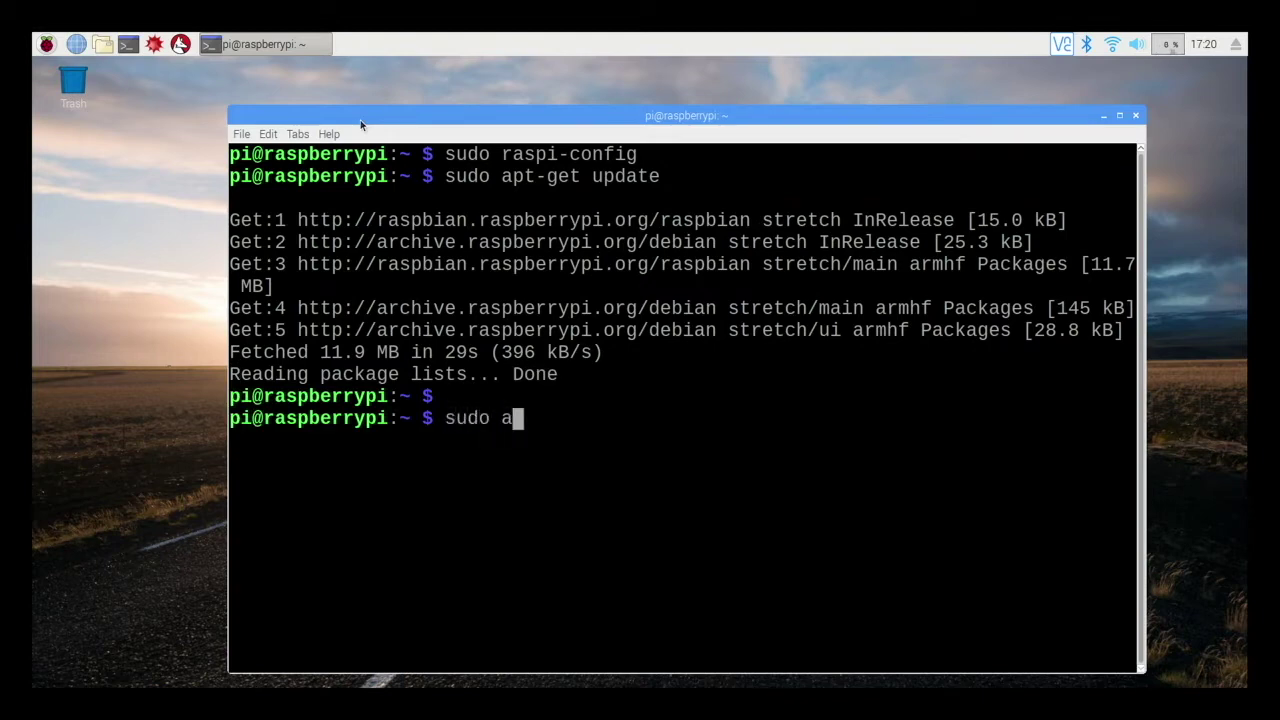
pyautogui.write('pt-get ')
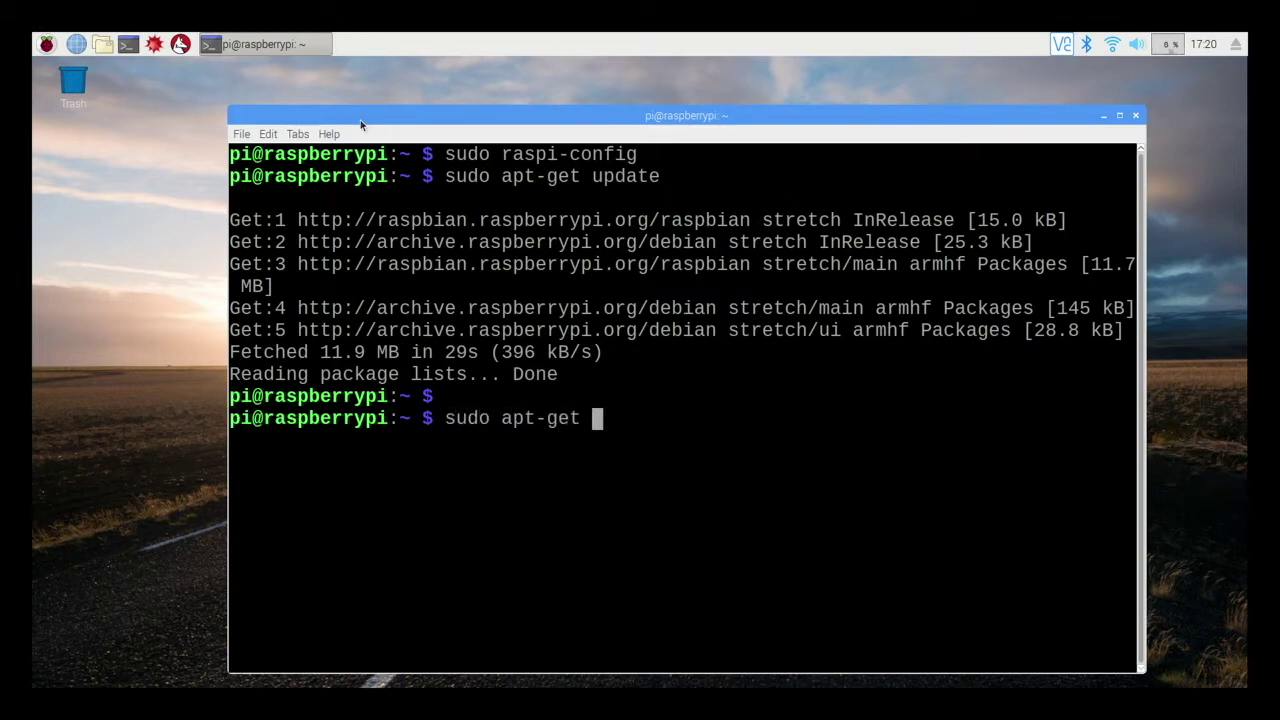
pyautogui.write('install')
pyautogui.press('Return')
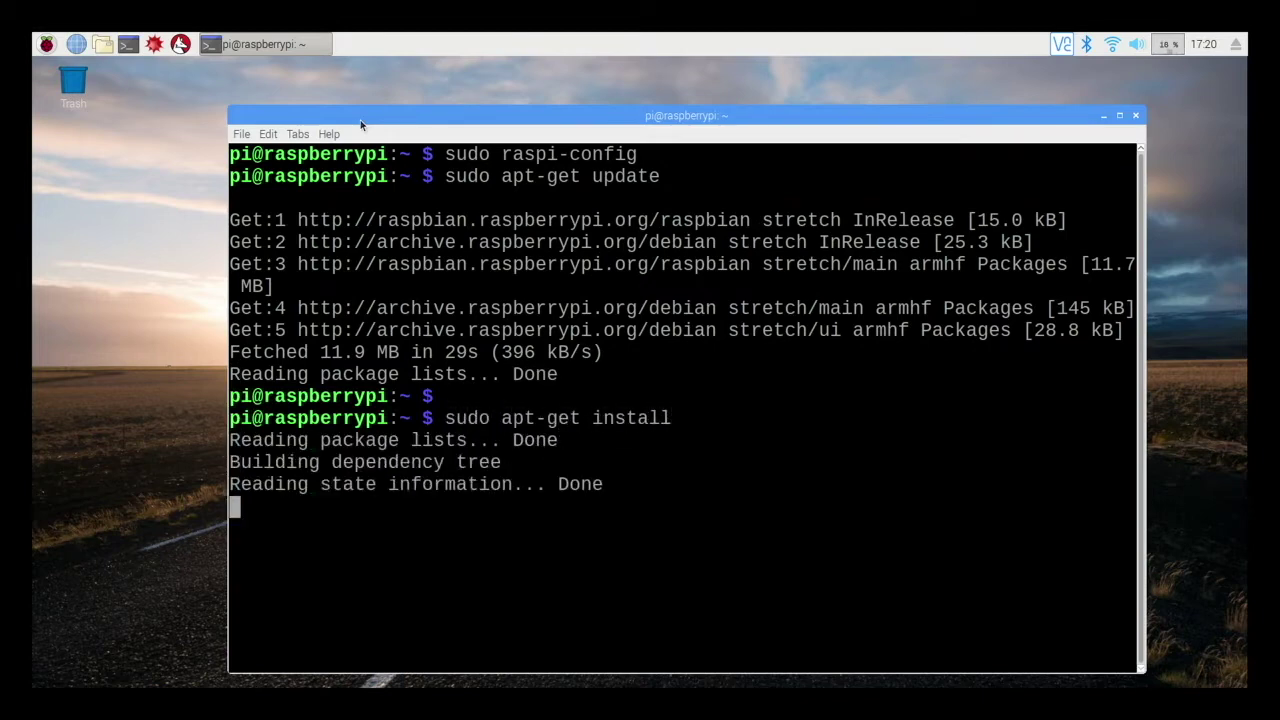
# Upgrade the installed packages with sudo apt-get upgrade, and exit the terminal session
pyautogui.write('sudo')
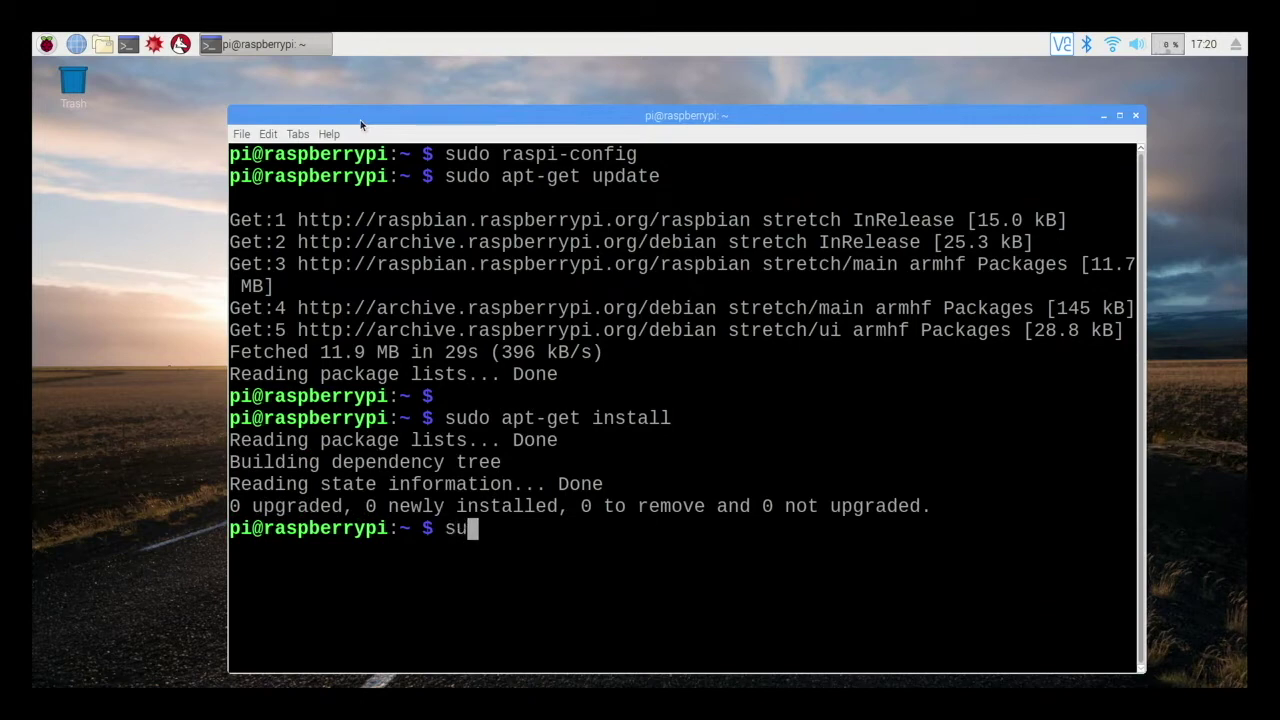
pyautogui.press('BackSpace')
pyautogui.press('BackSpace')
pyautogui.press('BackSpace')
pyautogui.press('BackSpace')
pyautogui.press('BackSpace')
pyautogui.write('sudo apt-get ')
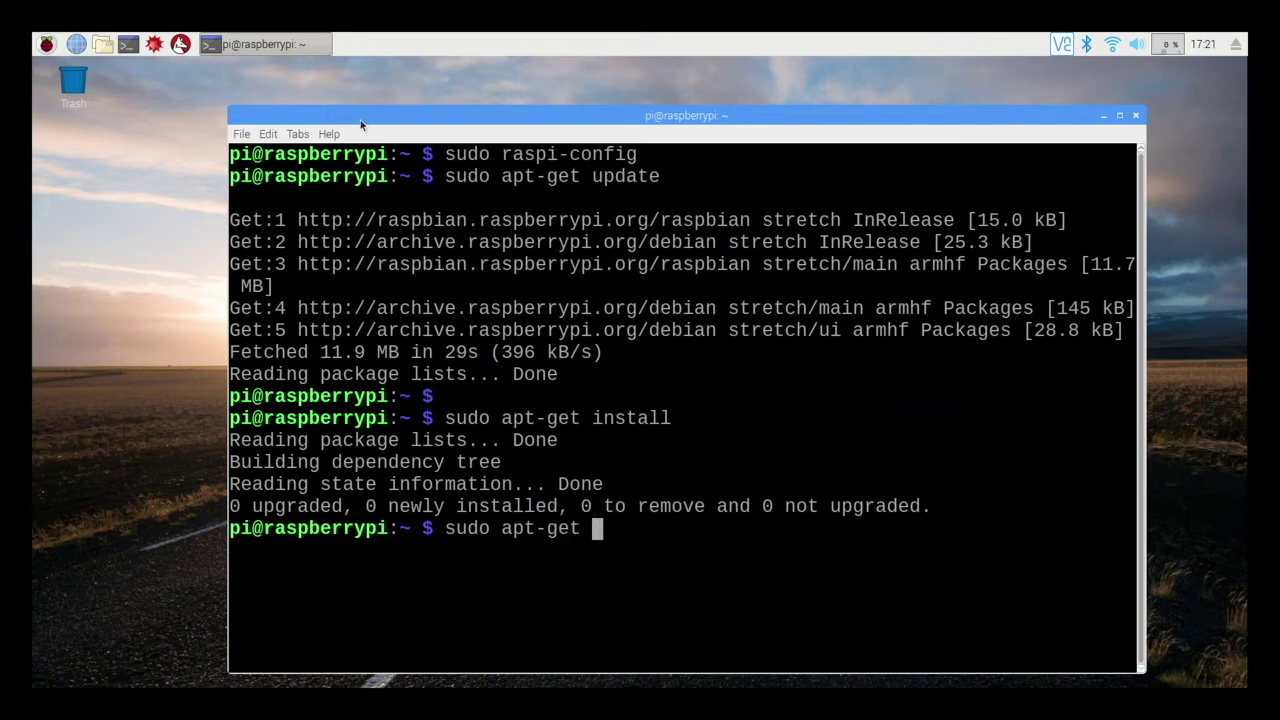
pyautogui.write('upgrade')
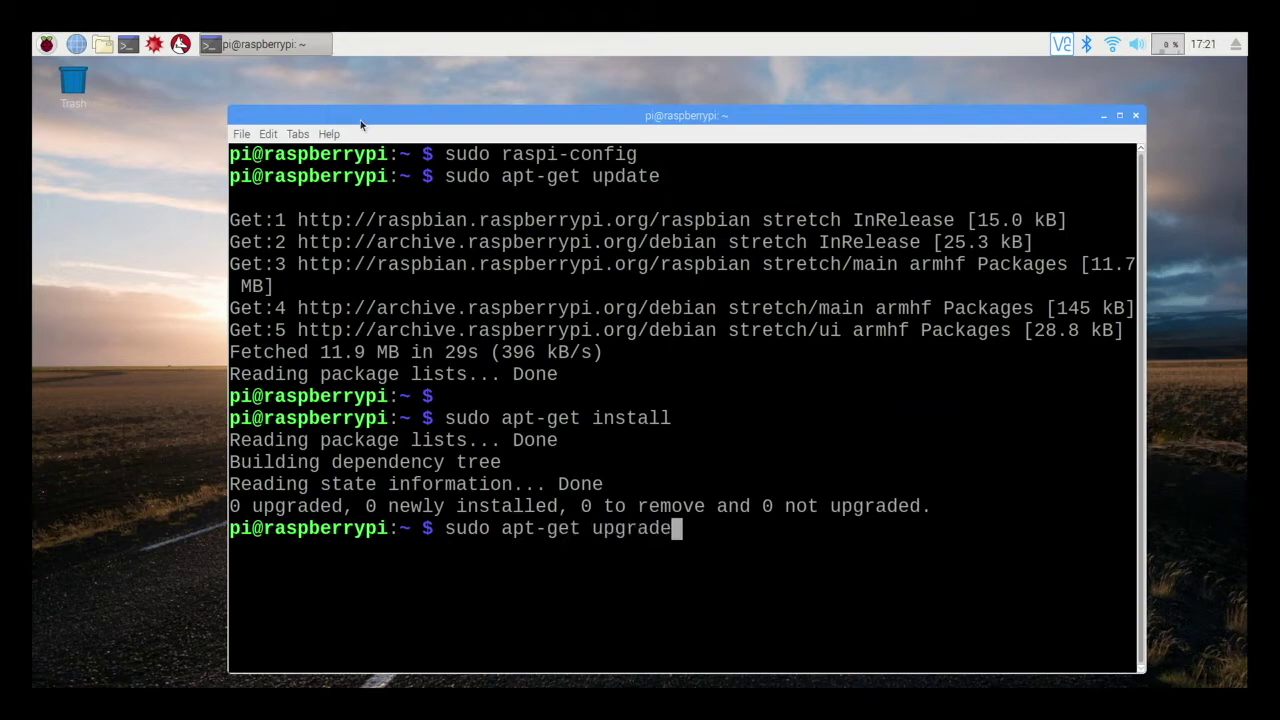
pyautogui.press('Return')
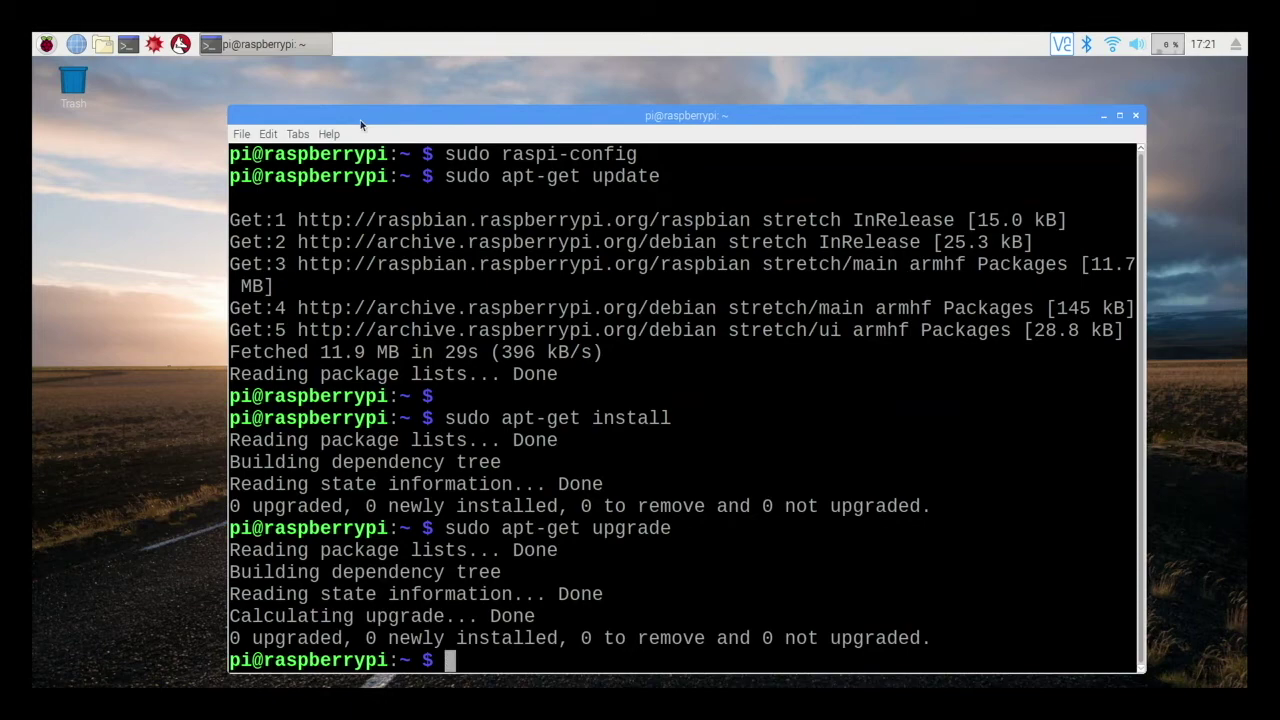
pyautogui.write('exit')
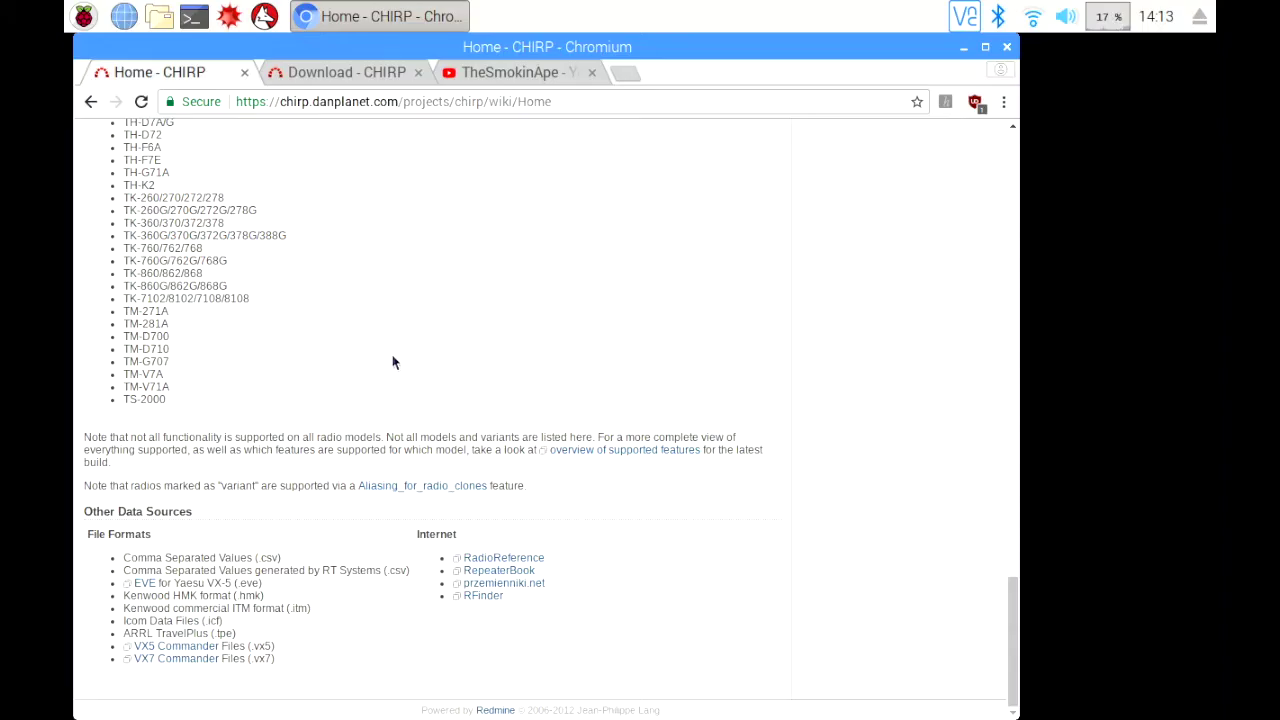
# Examine the Ubuntu Linux Users instructions on the CHIRP Download page in Chromium
pyautogui.click(346, 80)
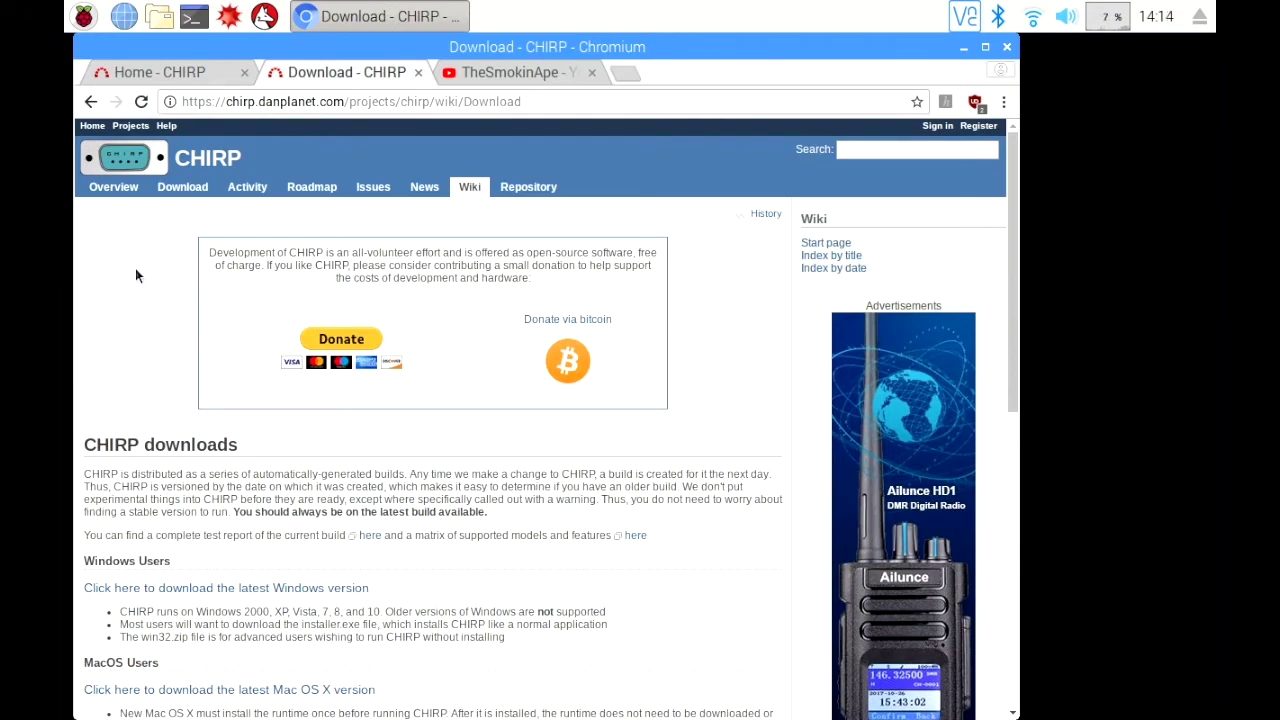
pyautogui.scroll(-3, 135, 268)
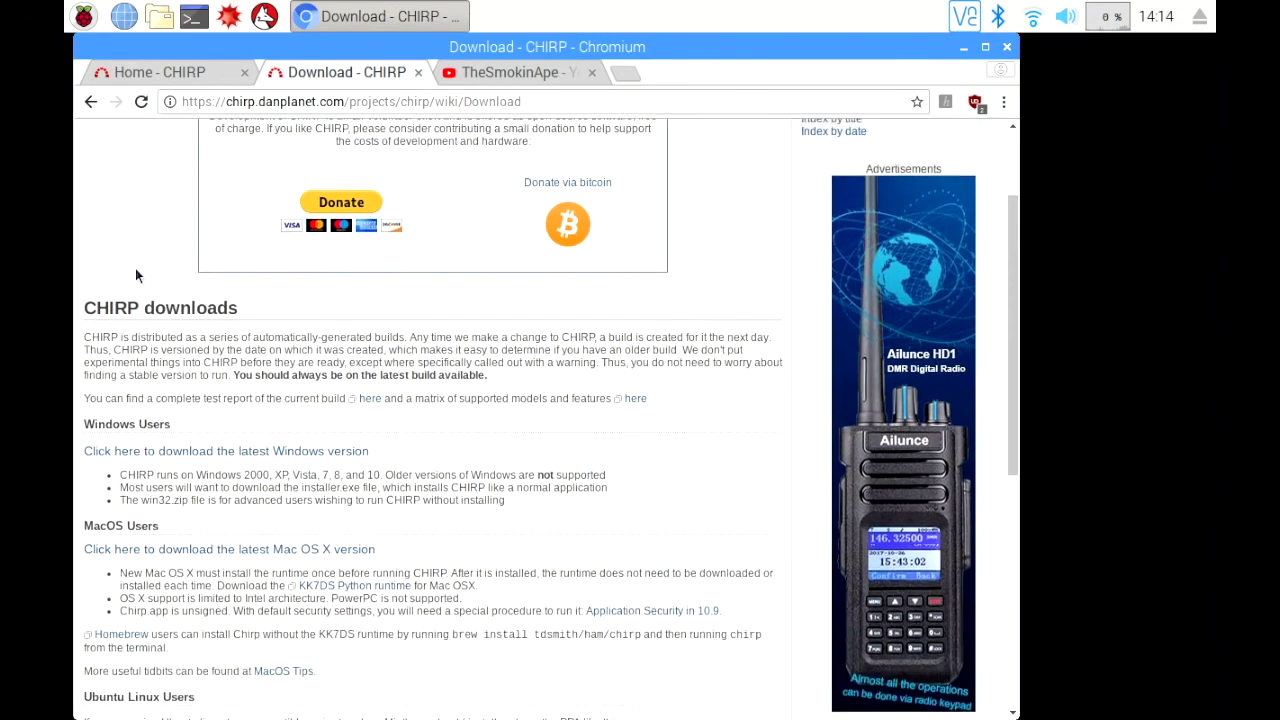
pyautogui.scroll(-2, 171, 263)
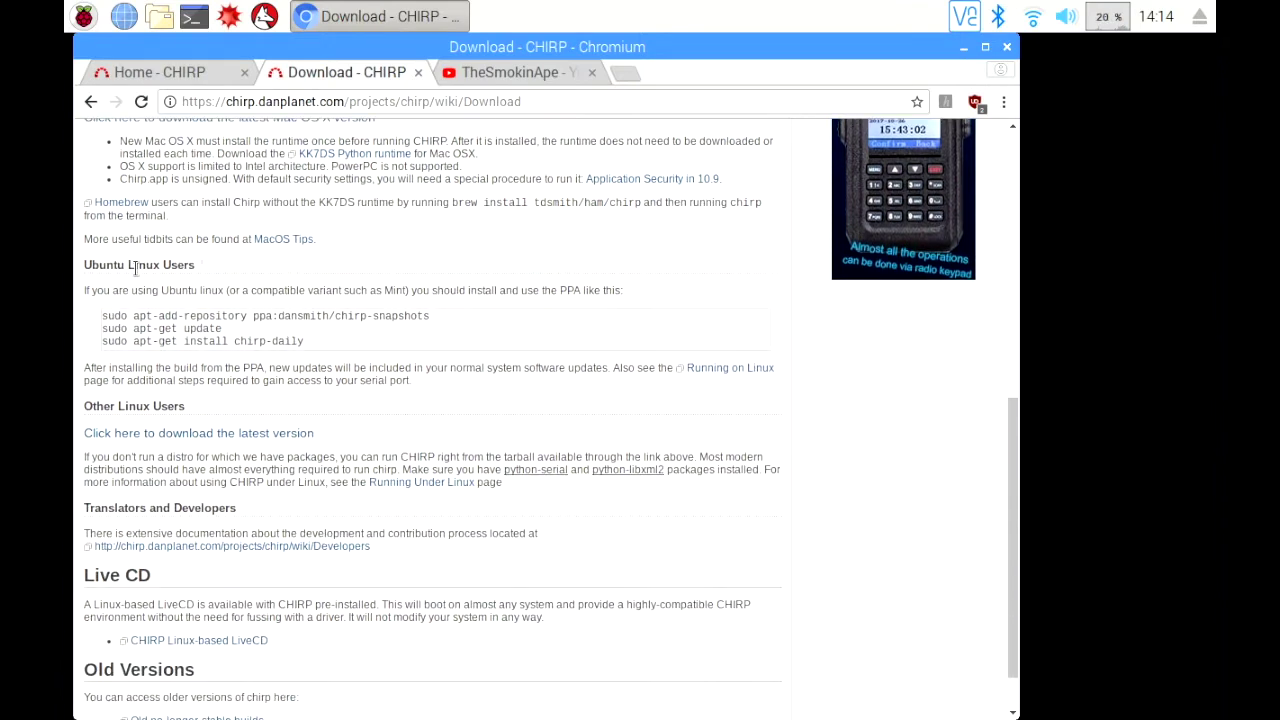
pyautogui.moveTo(204, 264); pyautogui.dragTo(99, 258)
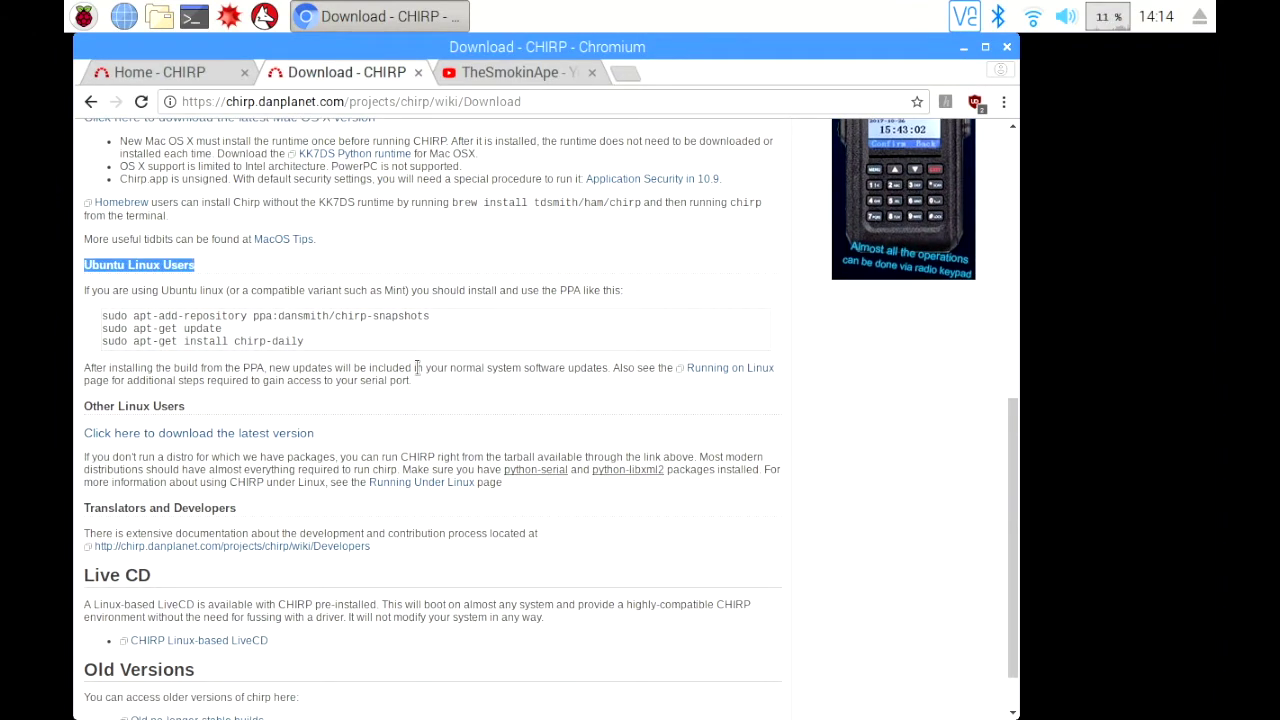
pyautogui.click(490, 245)
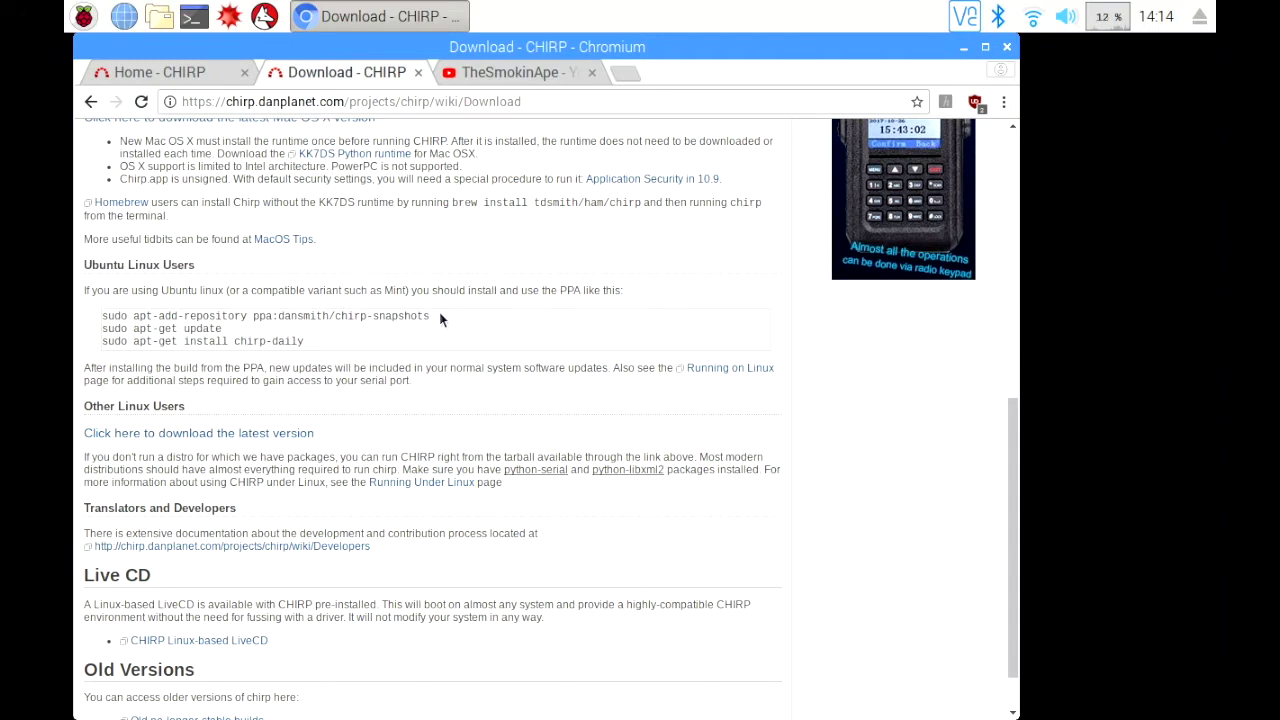
# Copy sudo apt-add-repository ppa:dansmith/chirp-snapshots from the Ubuntu Linux instructions and run it in a new terminal window
pyautogui.moveTo(440, 316); pyautogui.dragTo(102, 318)
pyautogui.rightClick(103, 318)
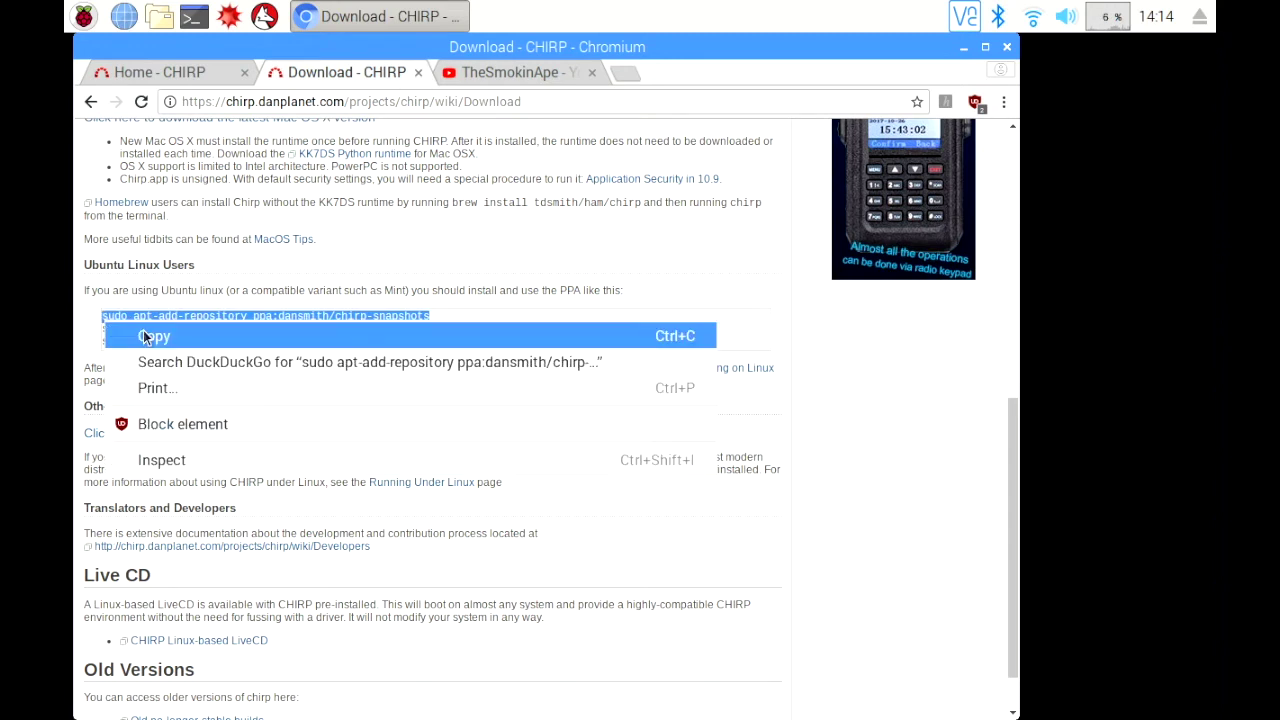
pyautogui.click(145, 334)
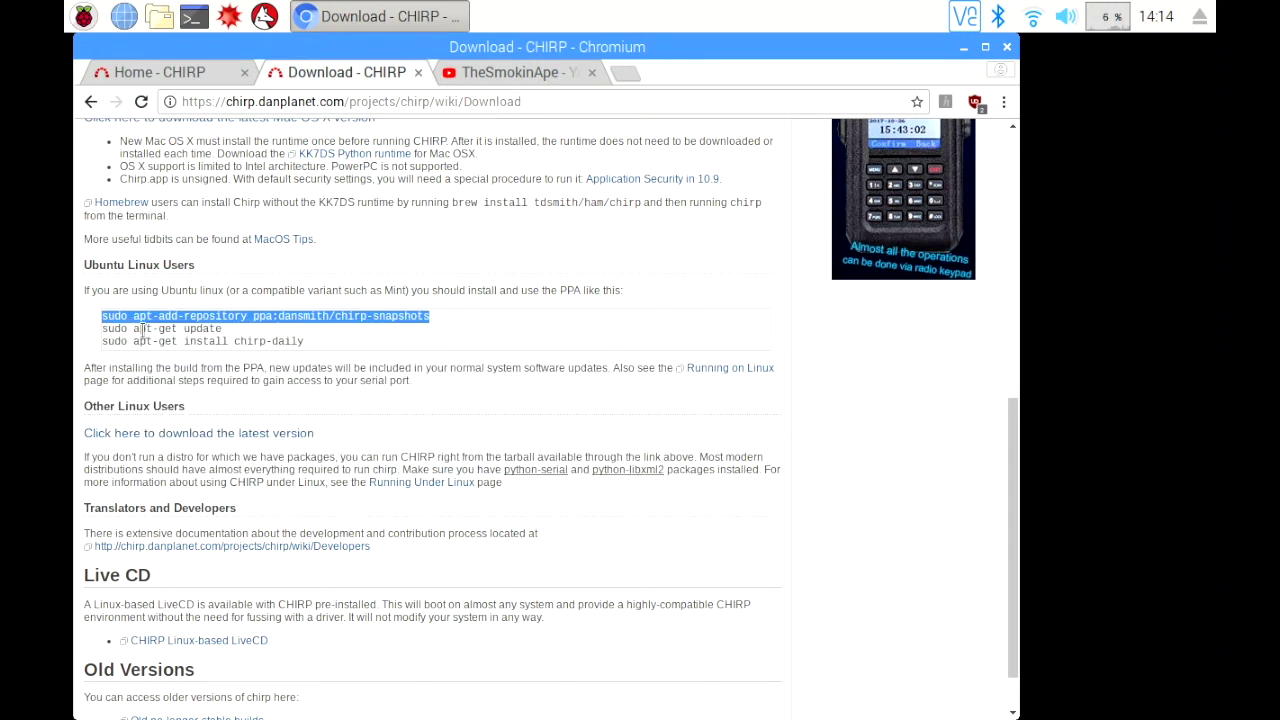
pyautogui.click(194, 16)
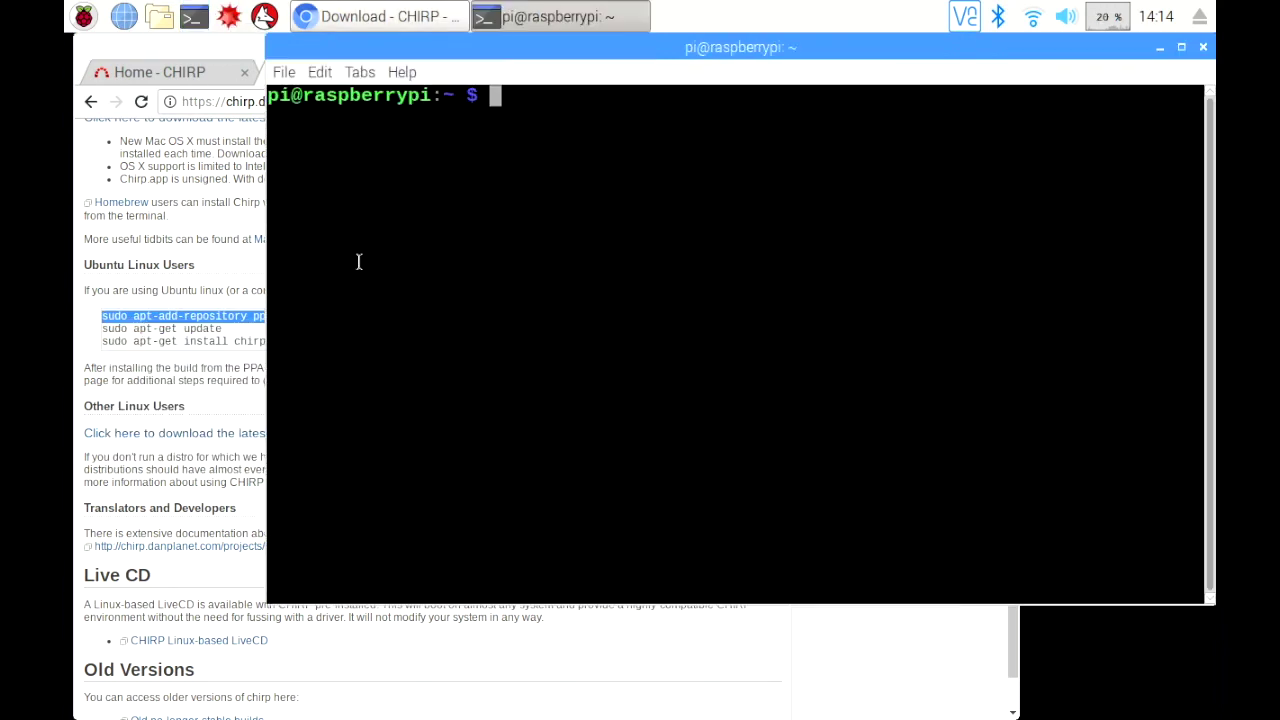
pyautogui.click(317, 73)
pyautogui.click(345, 121)
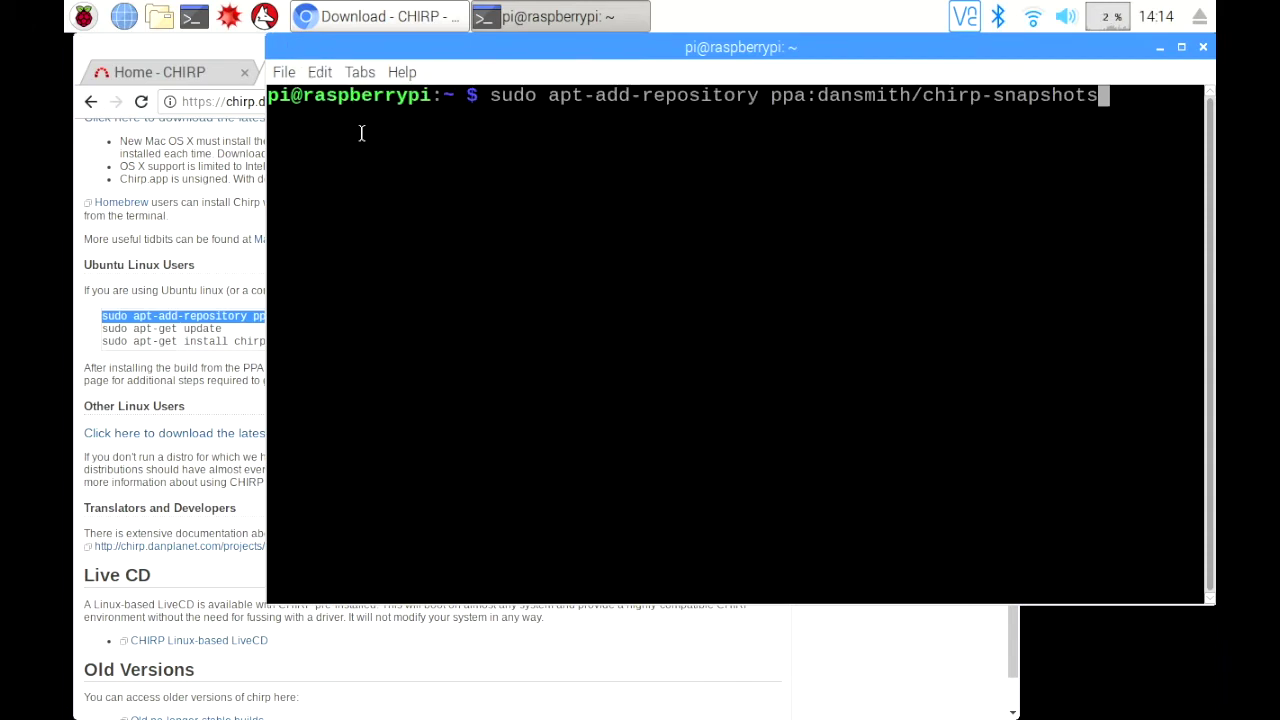
pyautogui.press('Return')
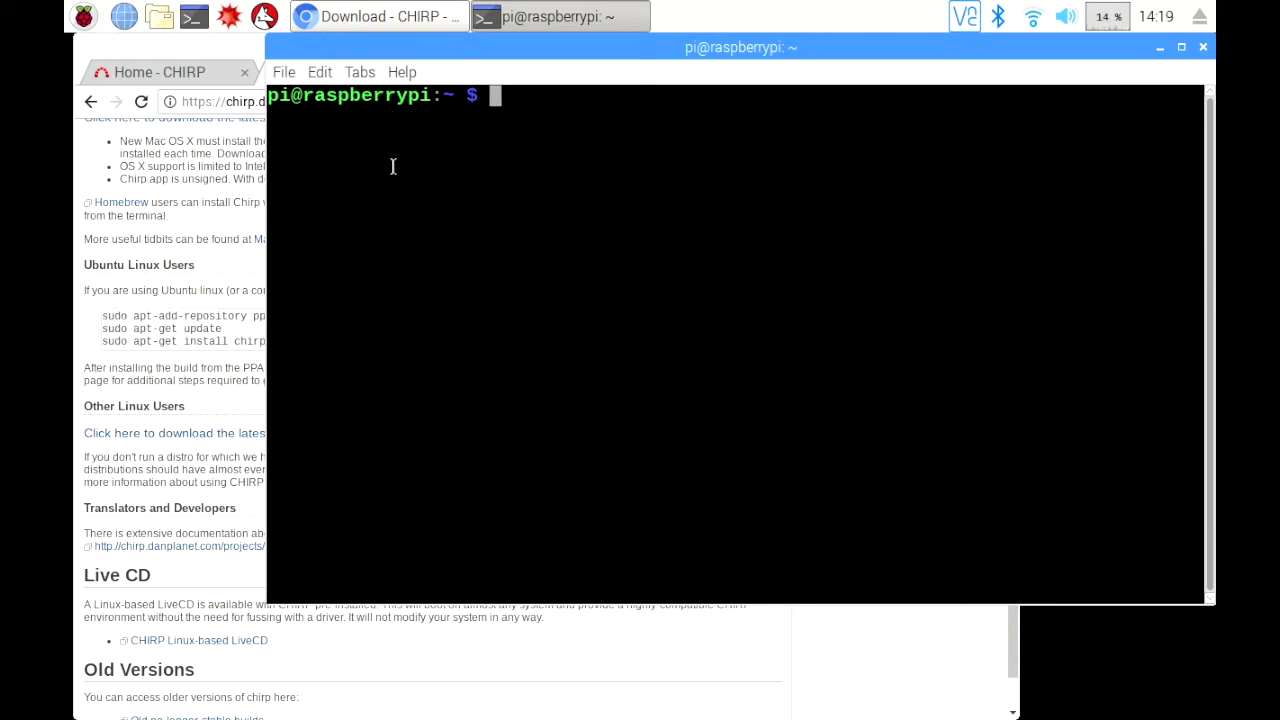
# Install software-properties-common with the copied sudo apt-get install command, agreeing to continue
pyautogui.rightClick(391, 166)
pyautogui.click(448, 261)
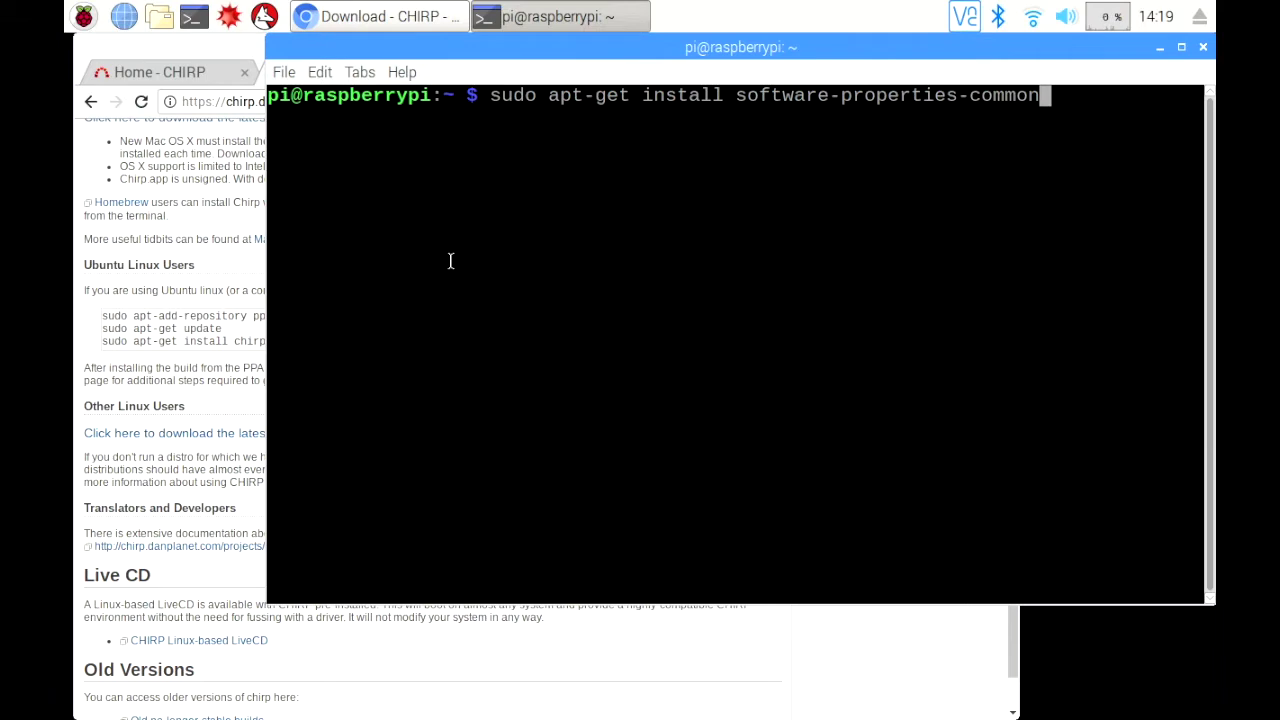
pyautogui.press('Return')
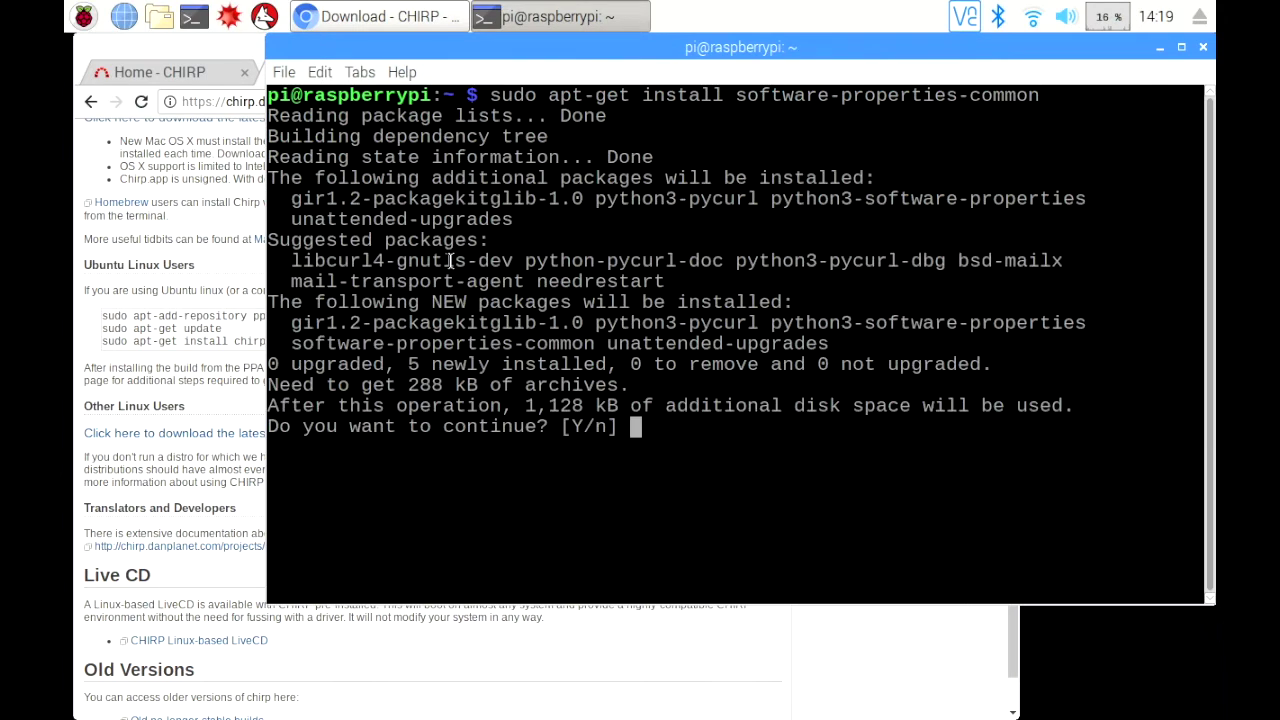
pyautogui.write('y')
pyautogui.press('Return')
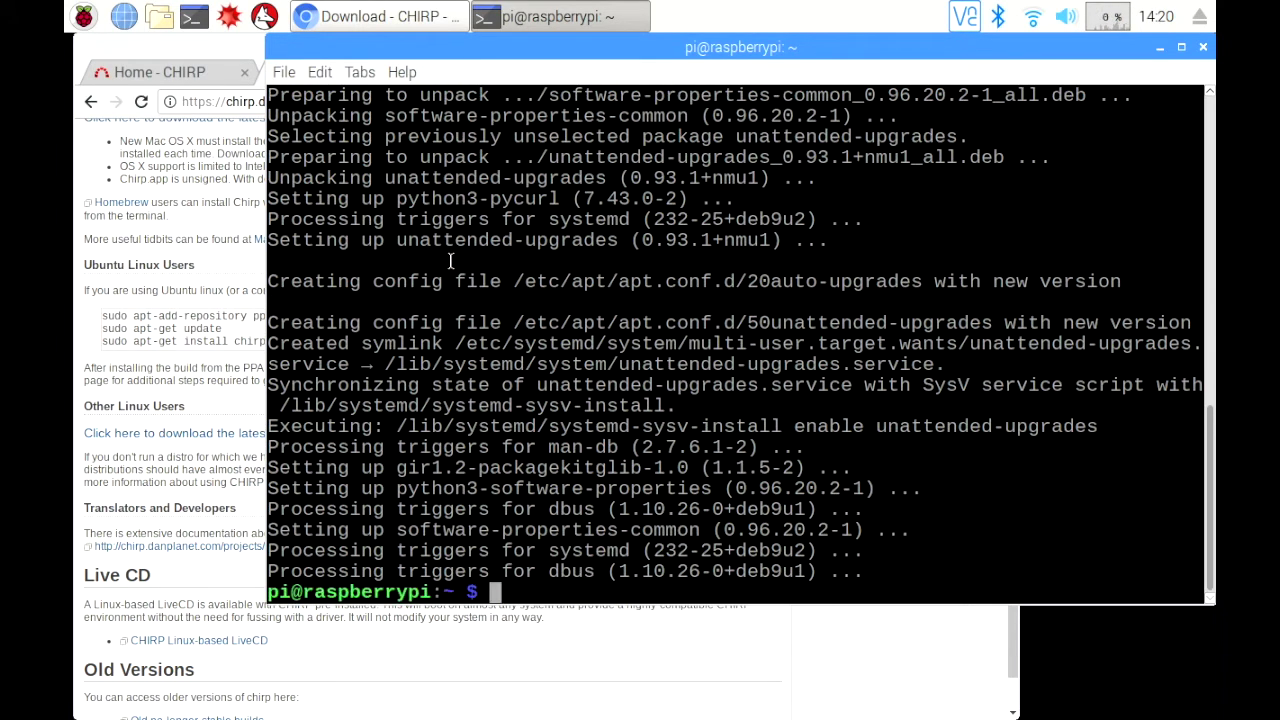
# Copy the apt-add-repository command for ppa:dansmith/chirp-snapshots from the CHIRP Download page again and rerun it in the terminal
pyautogui.click(649, 645)
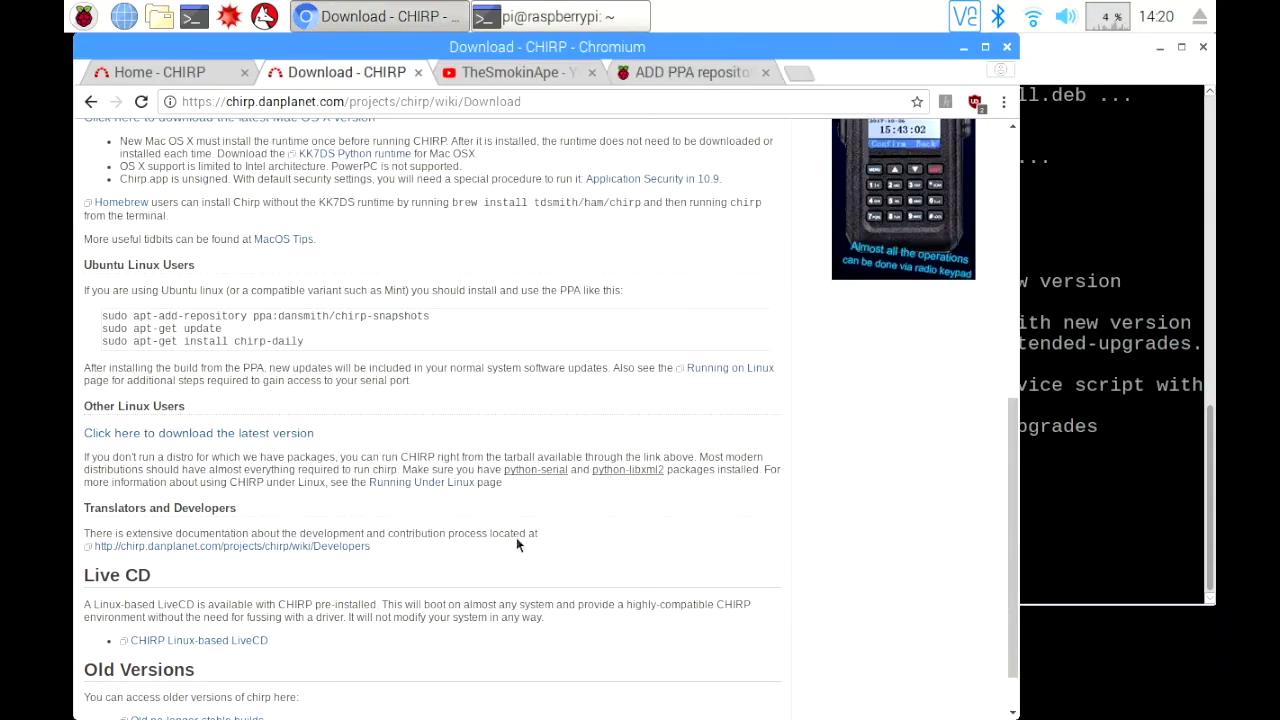
pyautogui.tripleClick(428, 316)
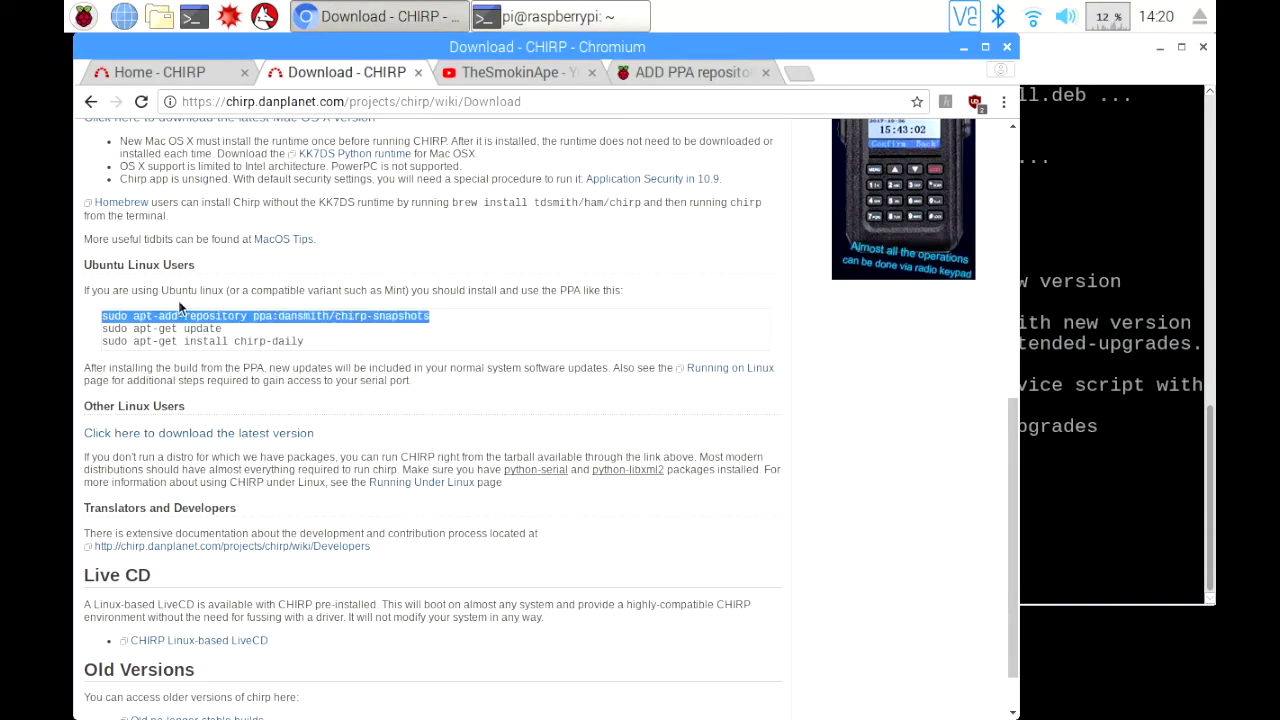
pyautogui.rightClick(105, 316)
pyautogui.click(137, 332)
pyautogui.click(1062, 535)
pyautogui.rightClick(1058, 531)
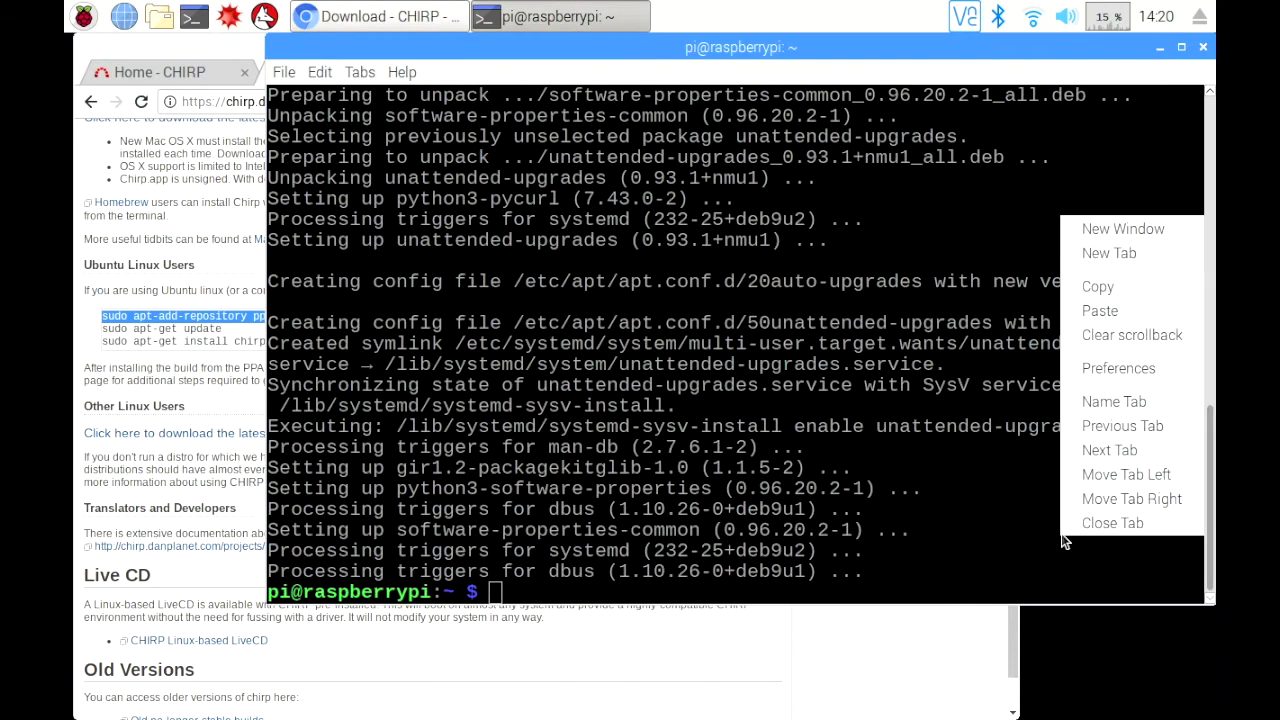
pyautogui.click(1112, 312)
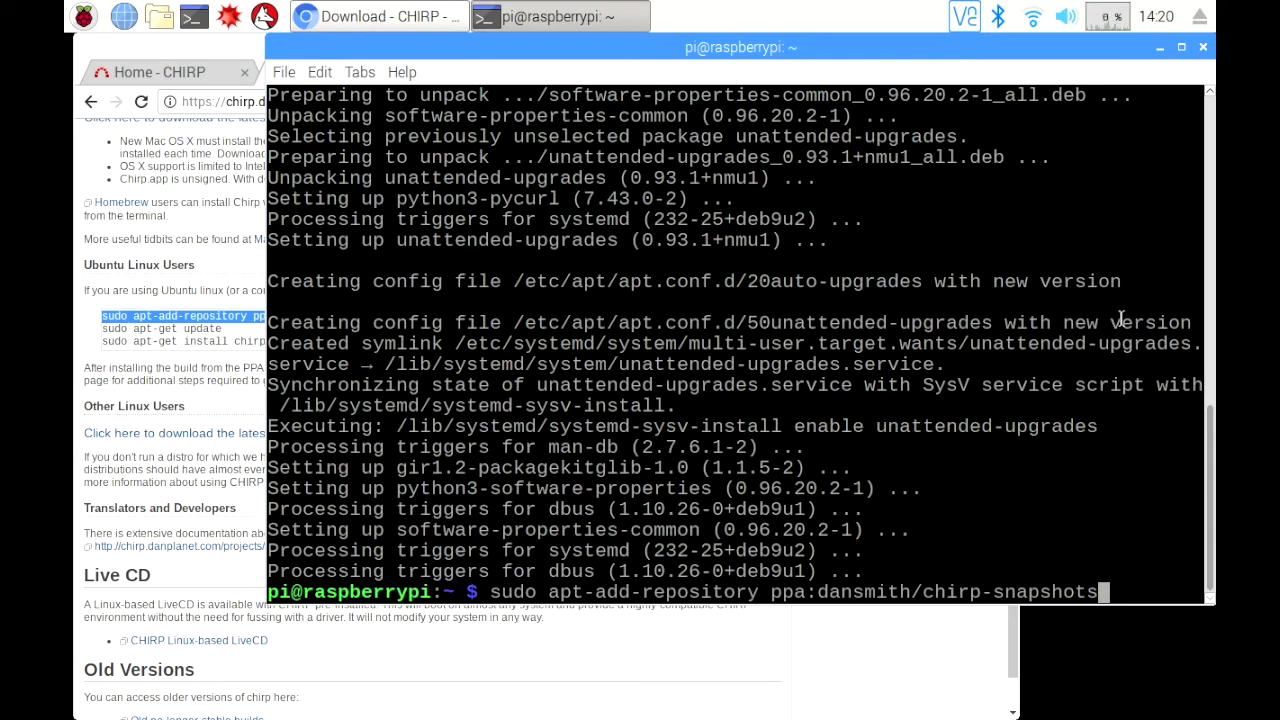
pyautogui.press('Return')
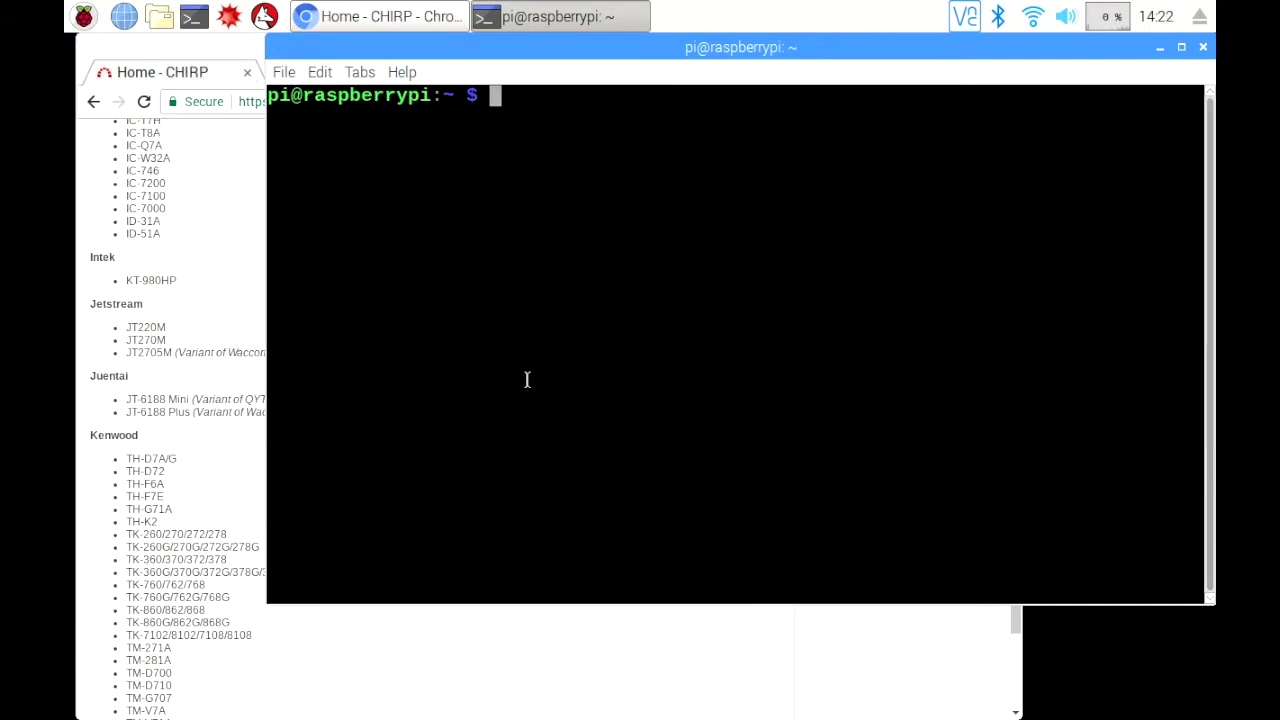
# Search the package cache for chirp with sudo apt-cache search chirp
pyautogui.write('sudo ap')
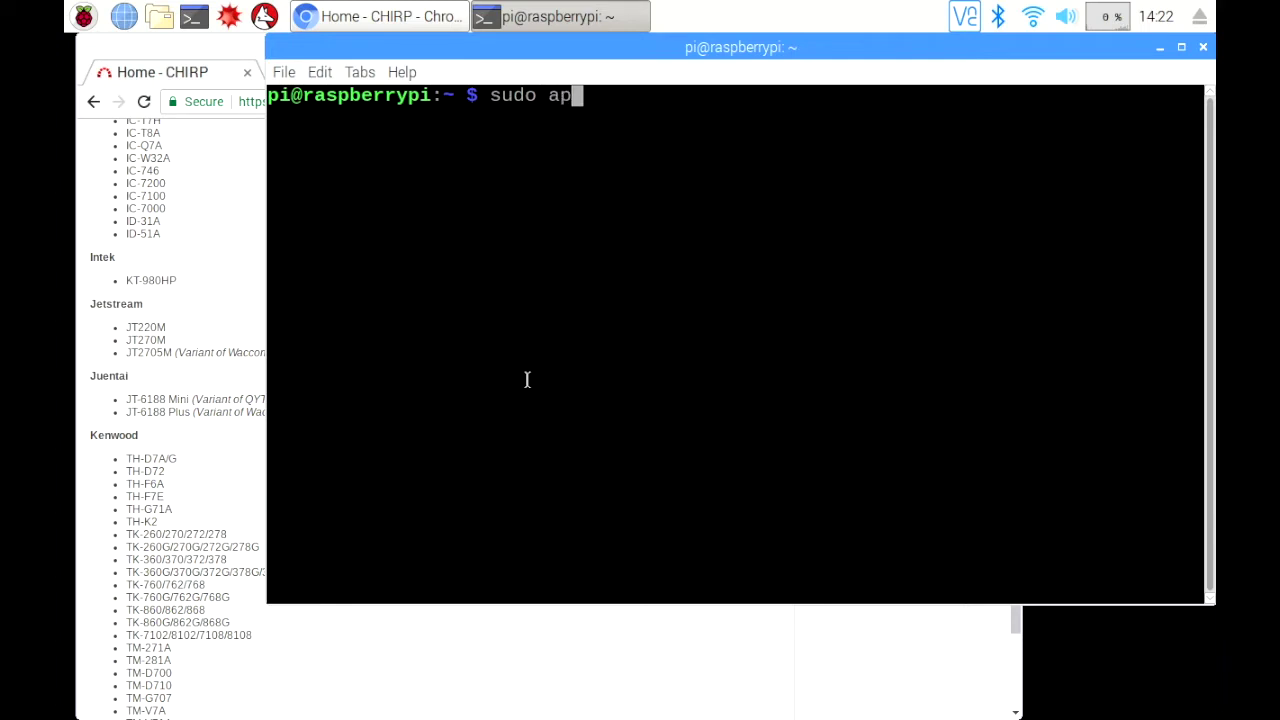
pyautogui.write('t-cache sea')
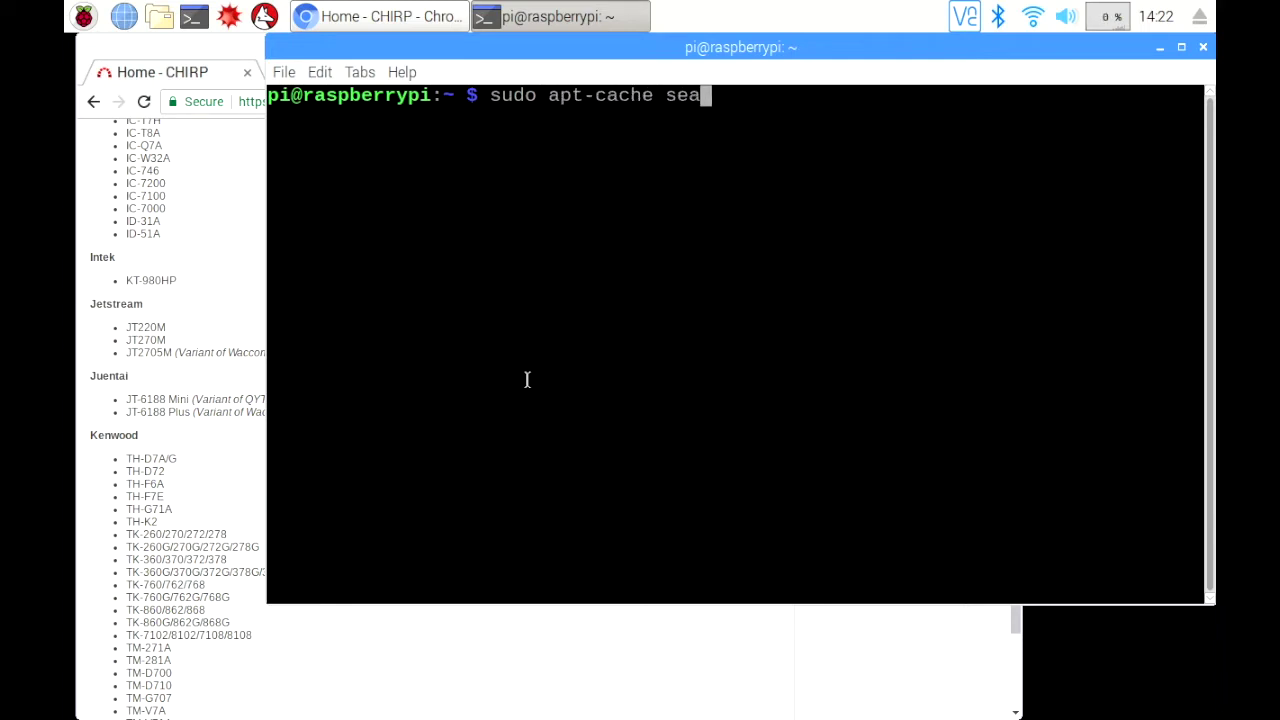
pyautogui.write('rch chirp')
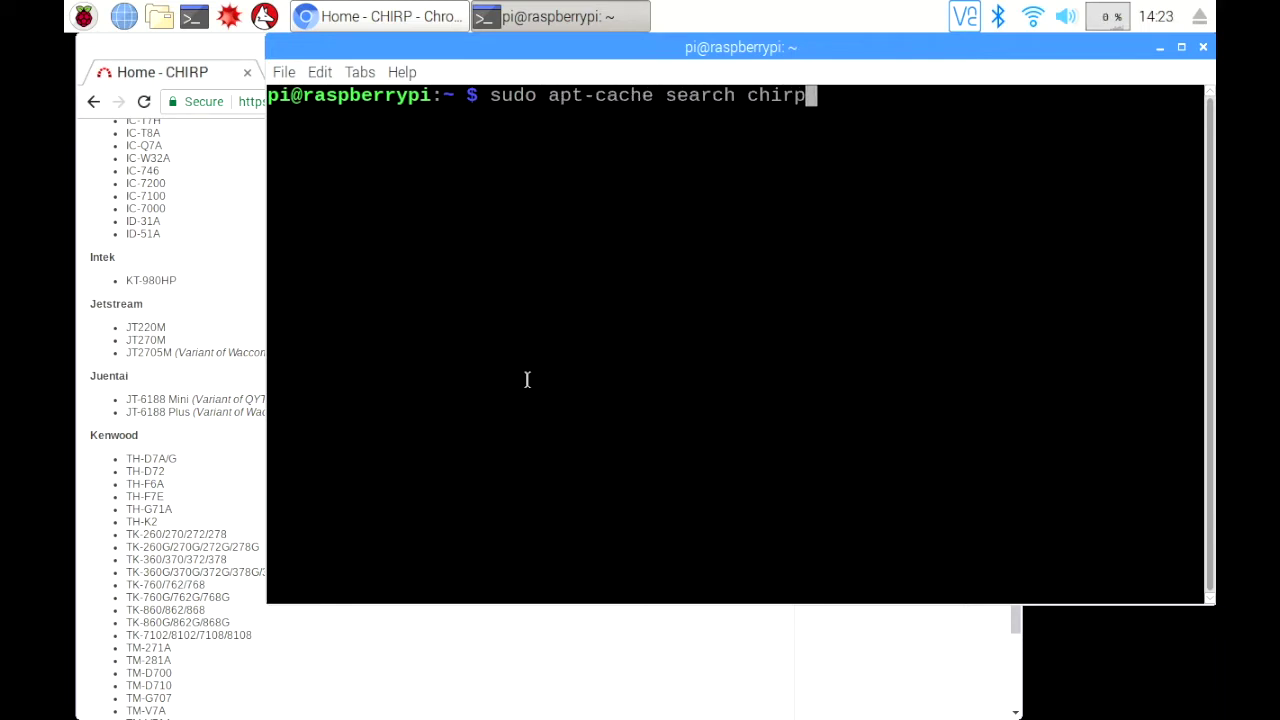
pyautogui.press('Return')
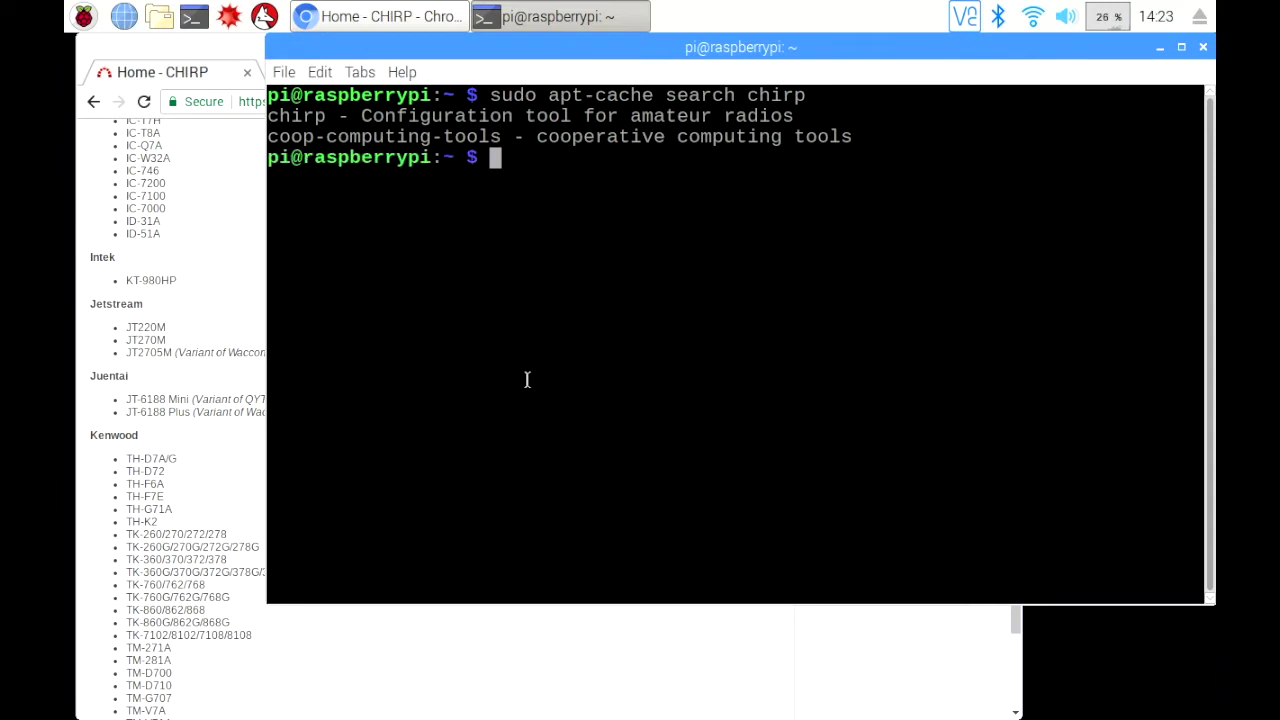
# Install the chirp package with sudo apt-get install chirp, agreeing to continue
pyautogui.write('sudo ap')
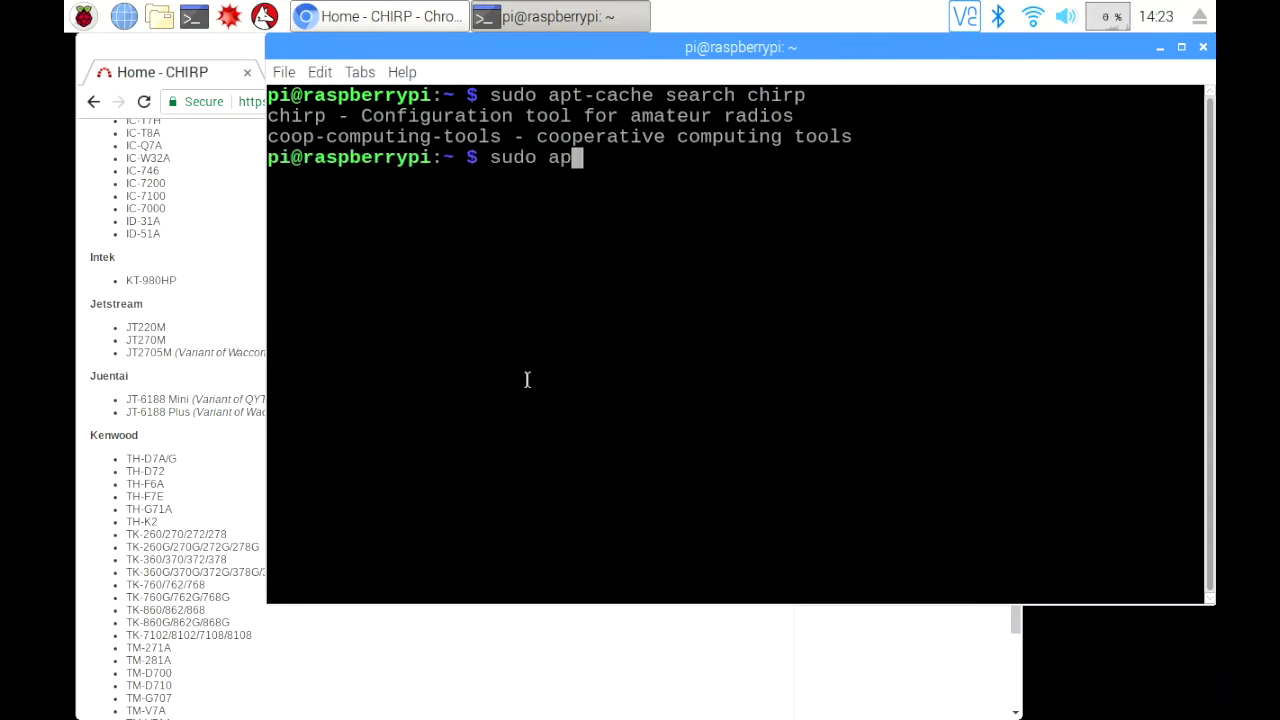
pyautogui.write('t-get')
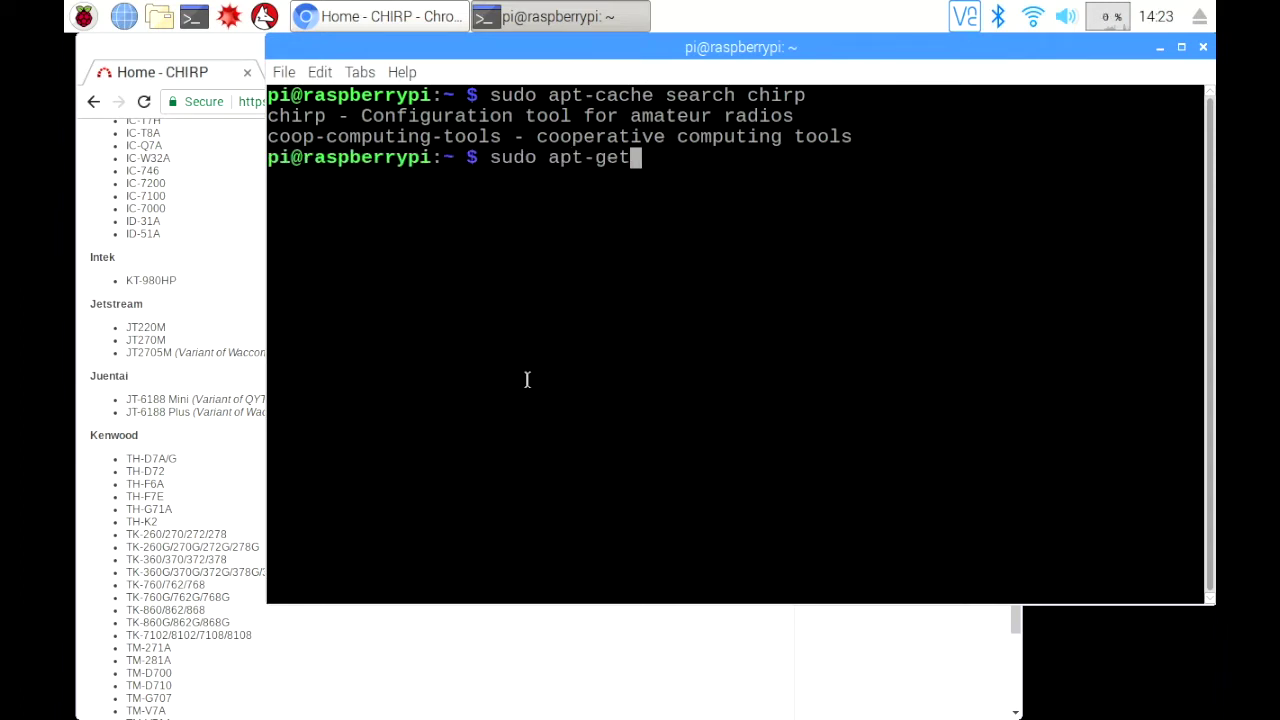
pyautogui.write(' install cha')
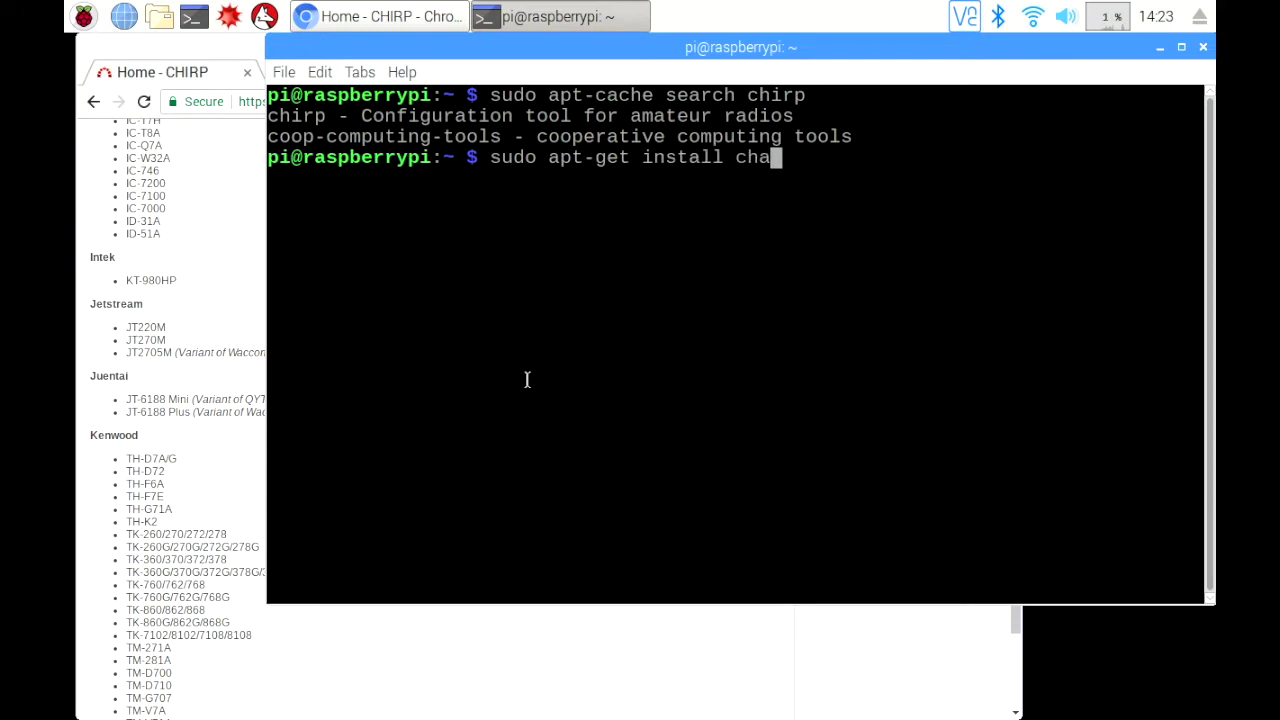
pyautogui.press('BackSpace')
pyautogui.write('irp')
pyautogui.press('Return')
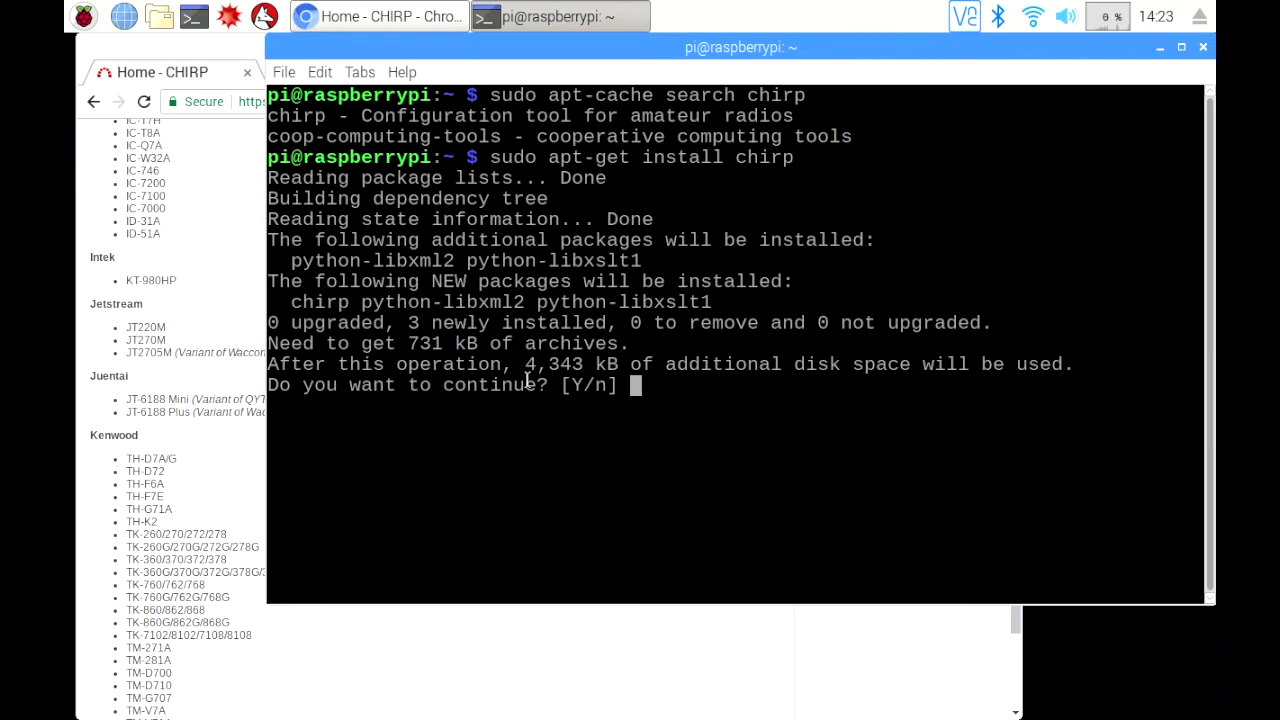
pyautogui.write('y')
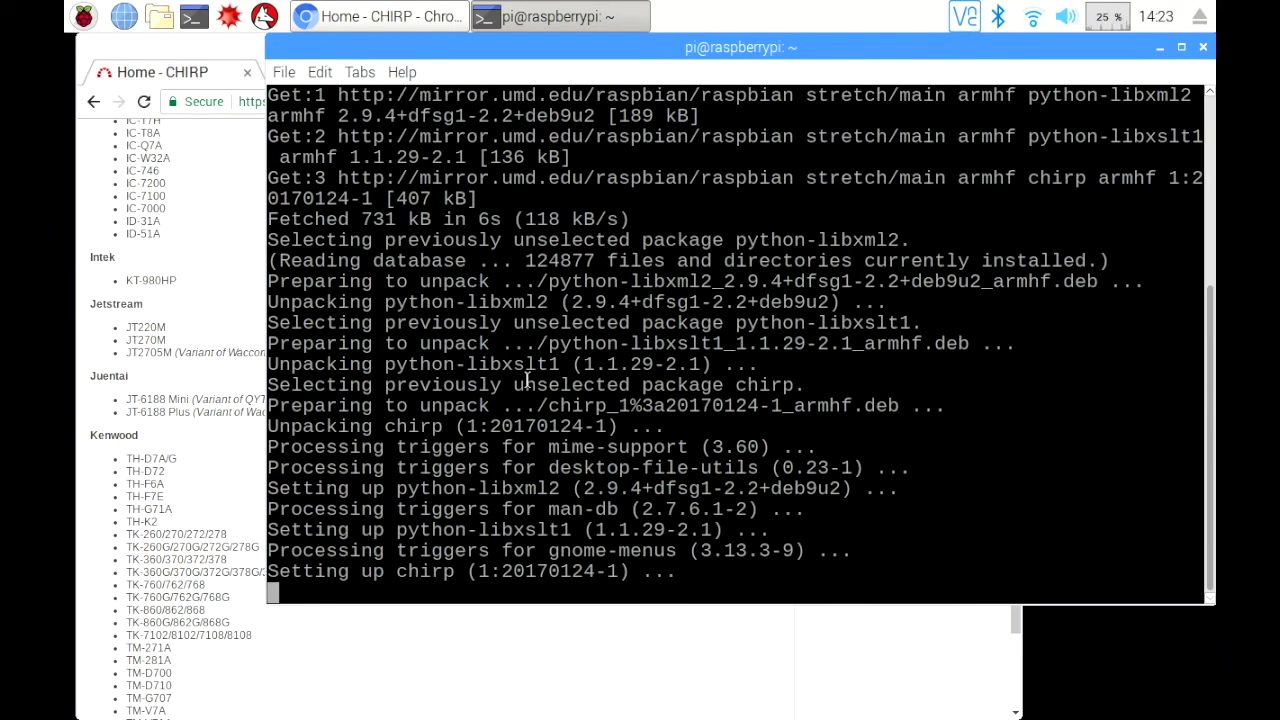
# Exit the terminal session and launch CHIRP, dismissing its error reporting notice
pyautogui.write('exit')
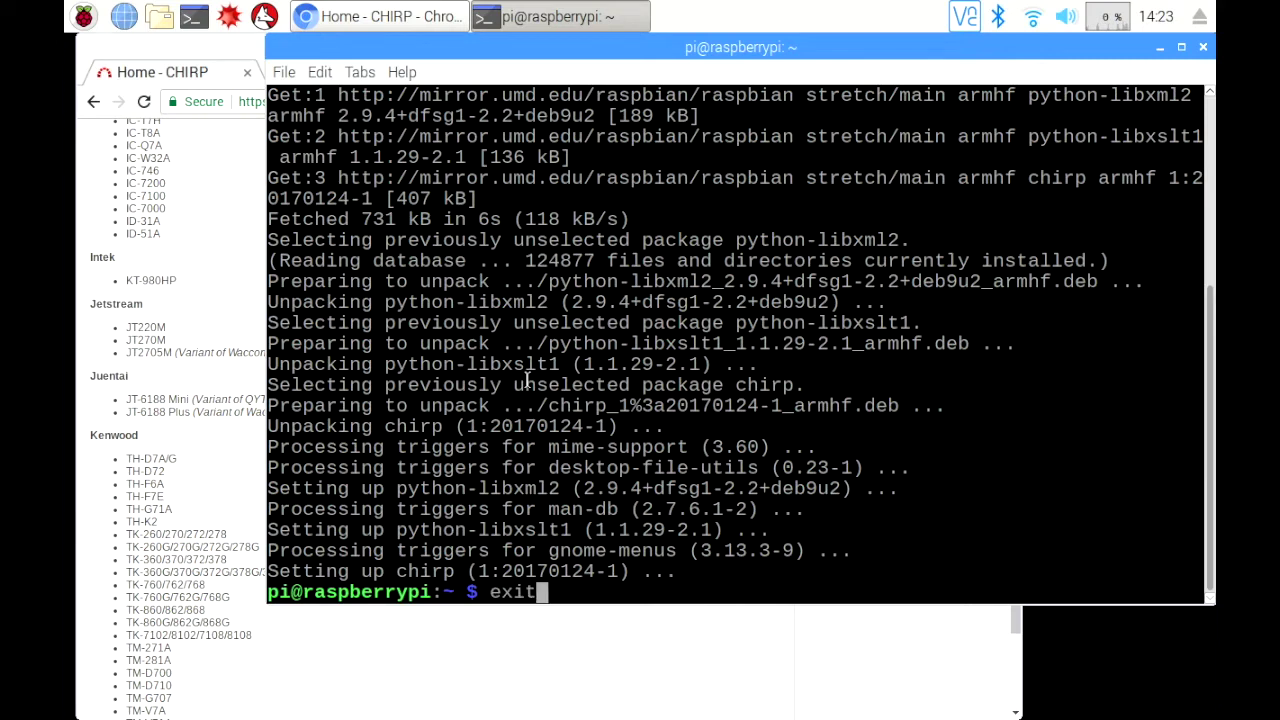
pyautogui.press('Return')
pyautogui.click(83, 28)
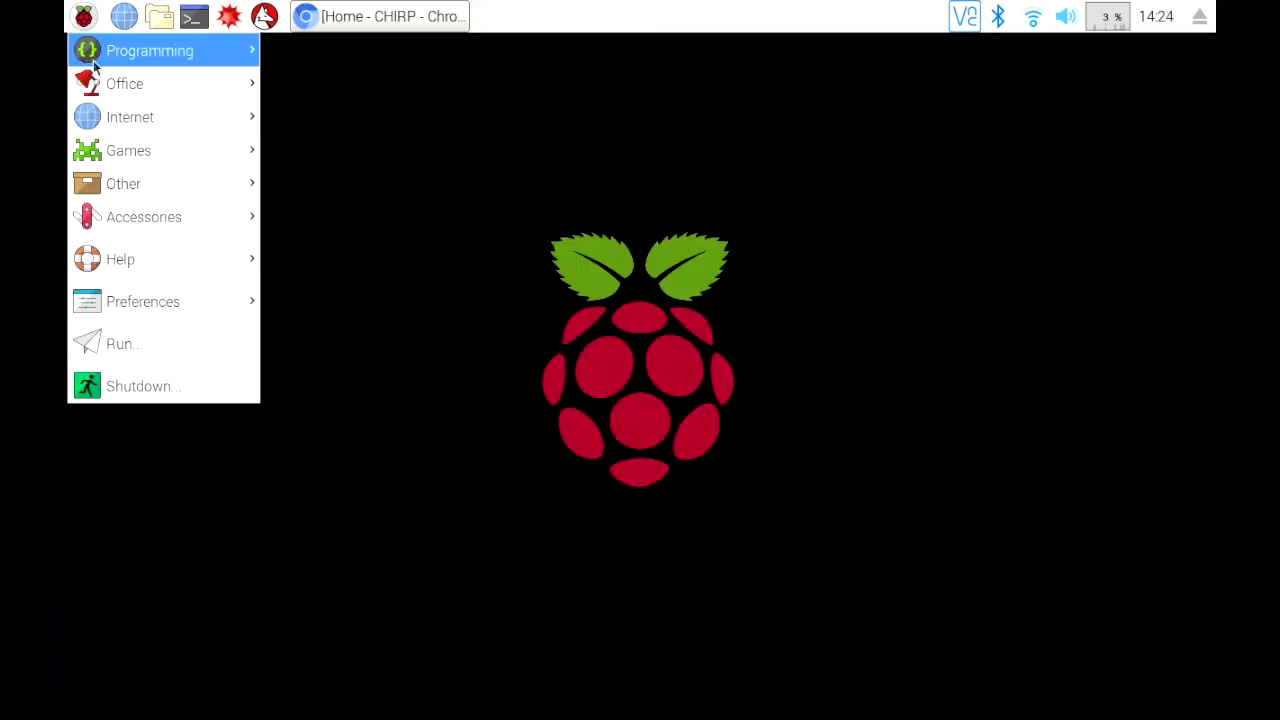
pyautogui.moveTo(184, 188)
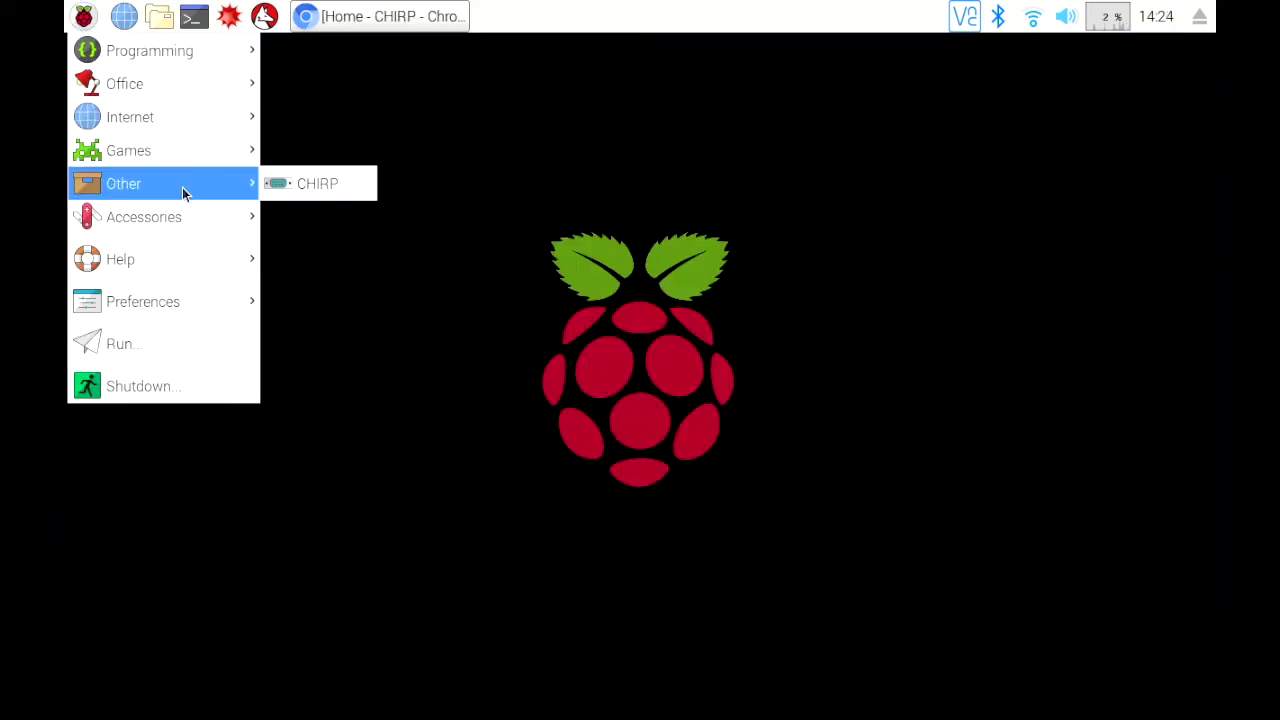
pyautogui.click(286, 186)
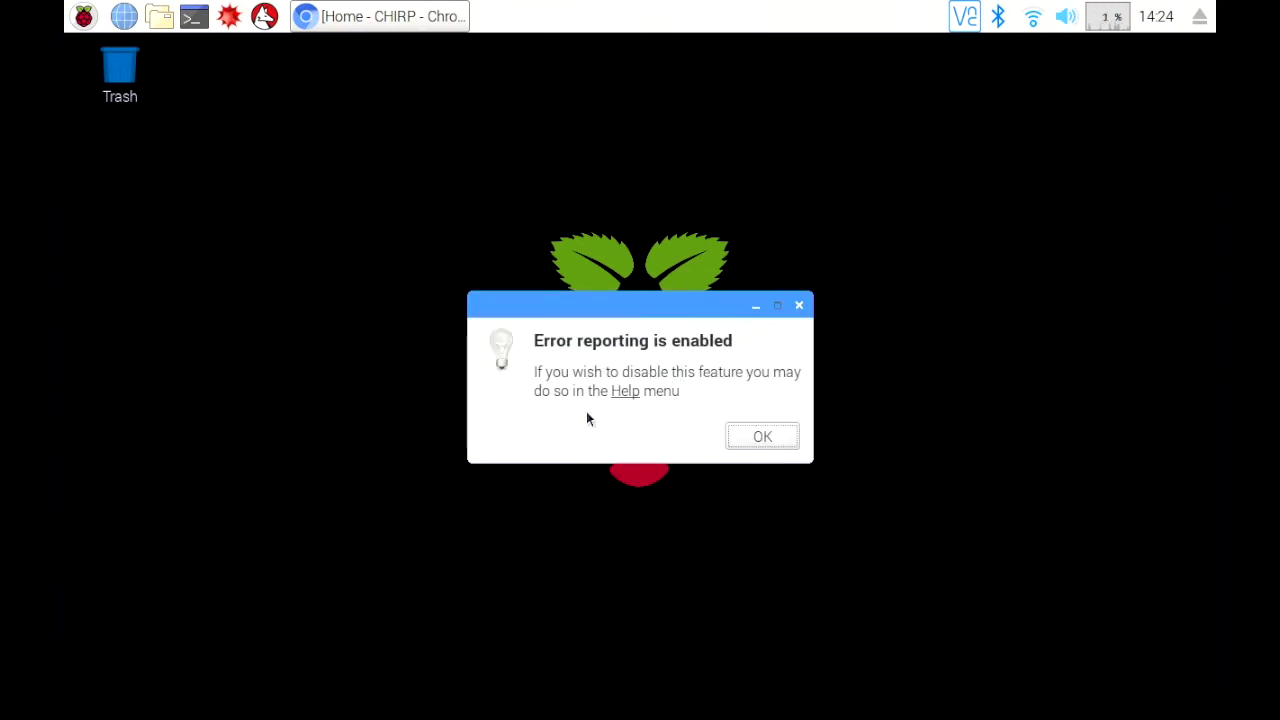
pyautogui.click(752, 436)
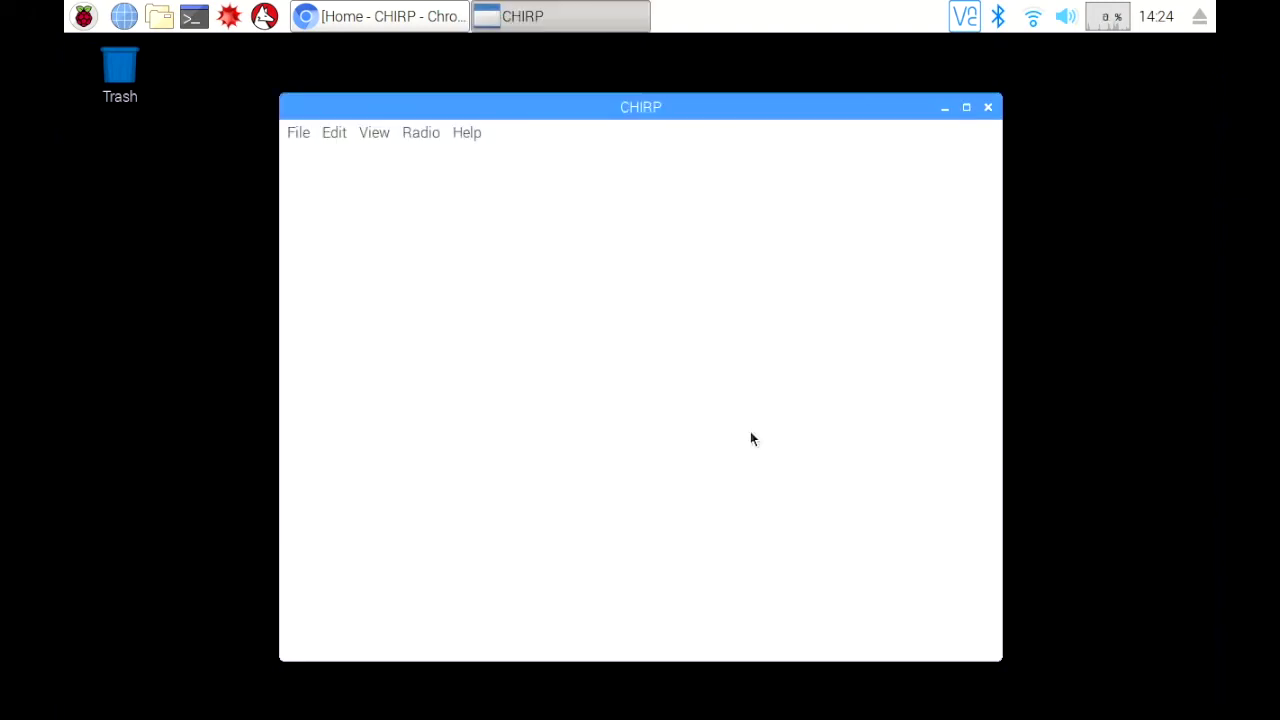
# Examine the commands CHIRP offers, view its version information and close that information again
pyautogui.click(293, 142)
pyautogui.moveTo(321, 140)
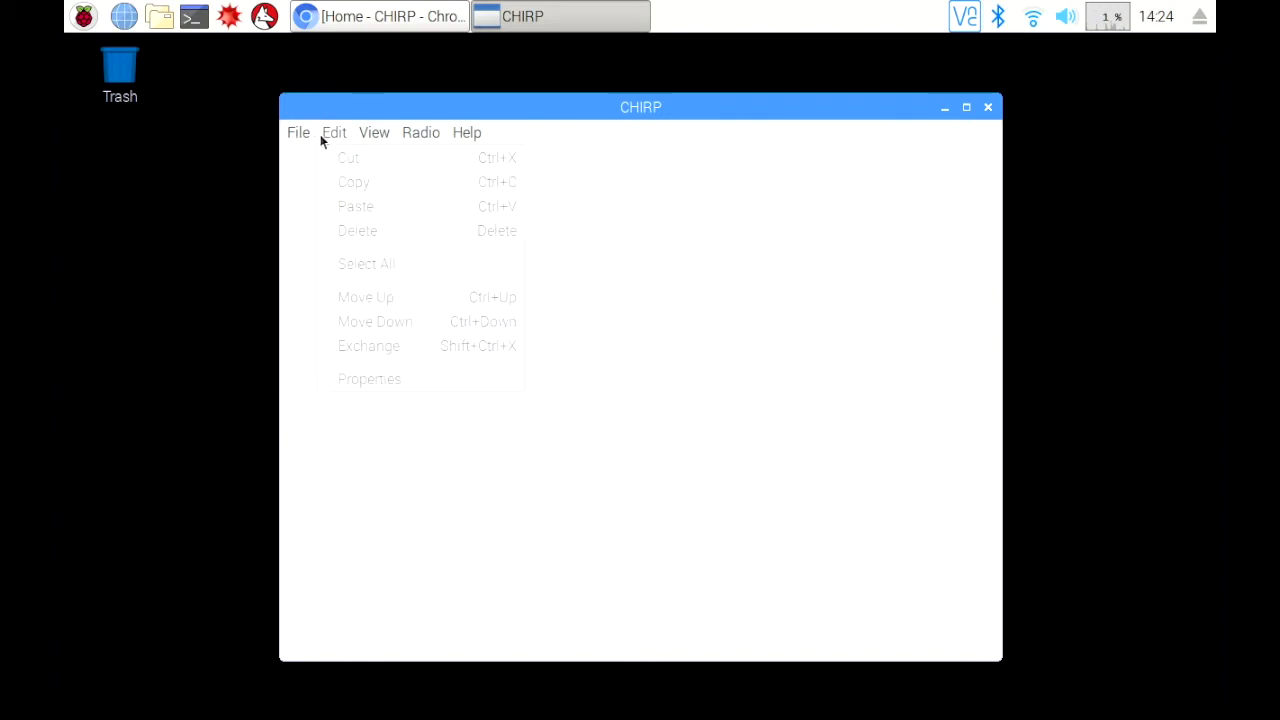
pyautogui.moveTo(369, 129)
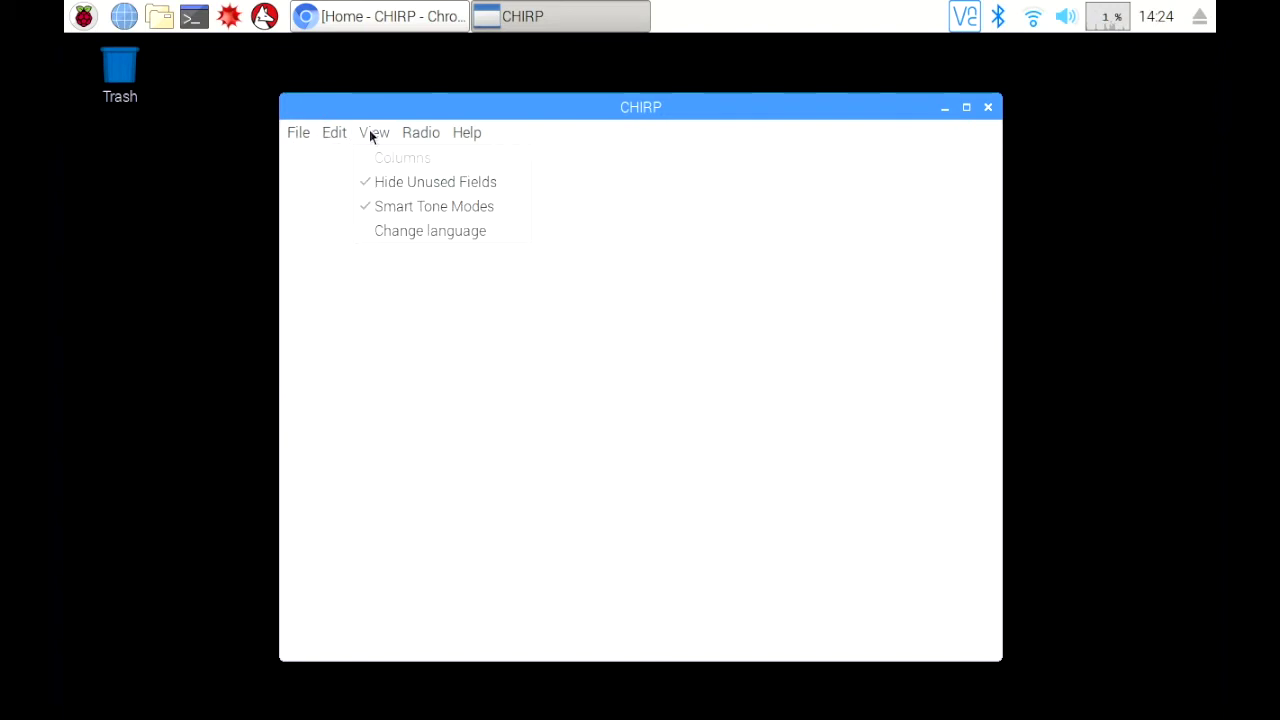
pyautogui.moveTo(406, 135)
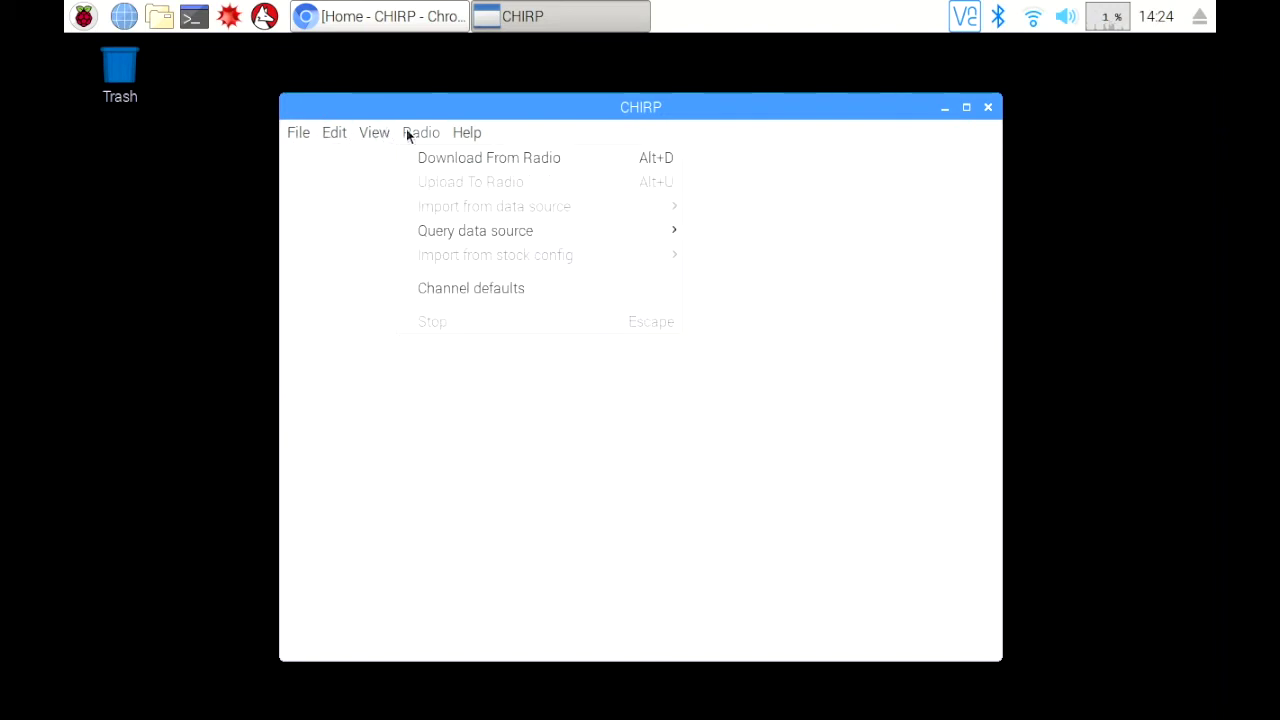
pyautogui.moveTo(460, 136)
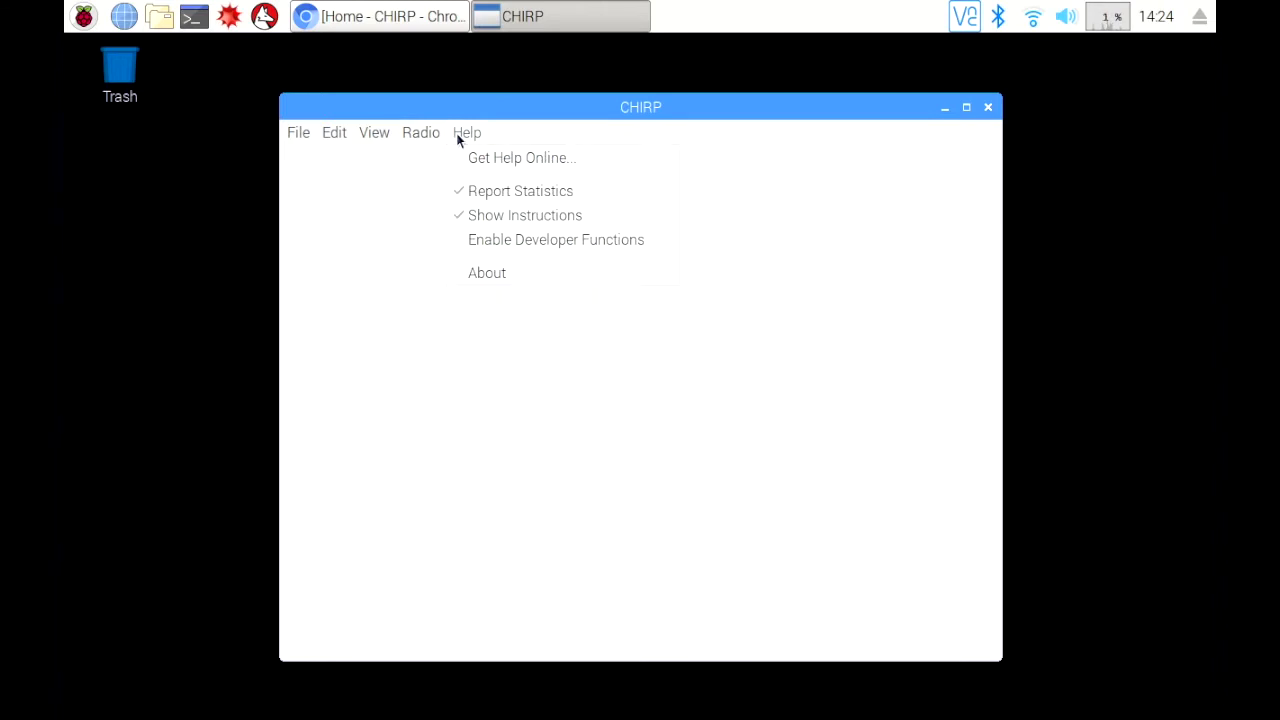
pyautogui.click(503, 275)
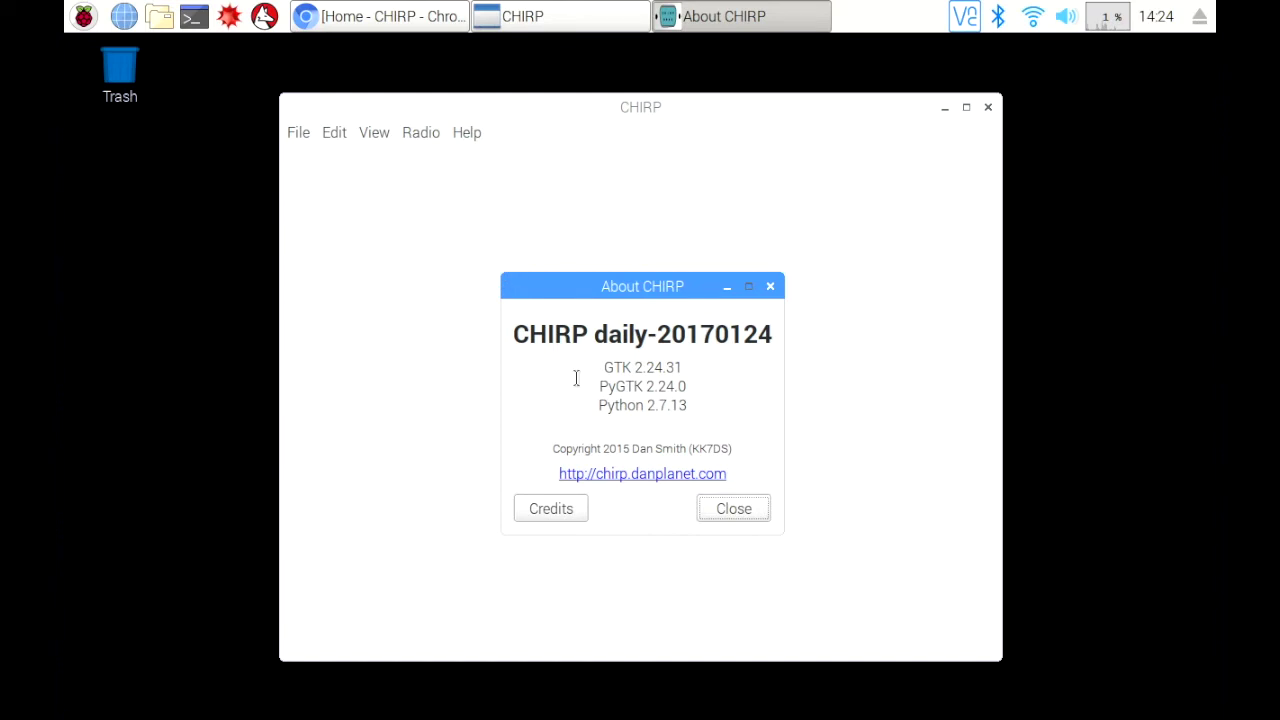
pyautogui.click(731, 510)
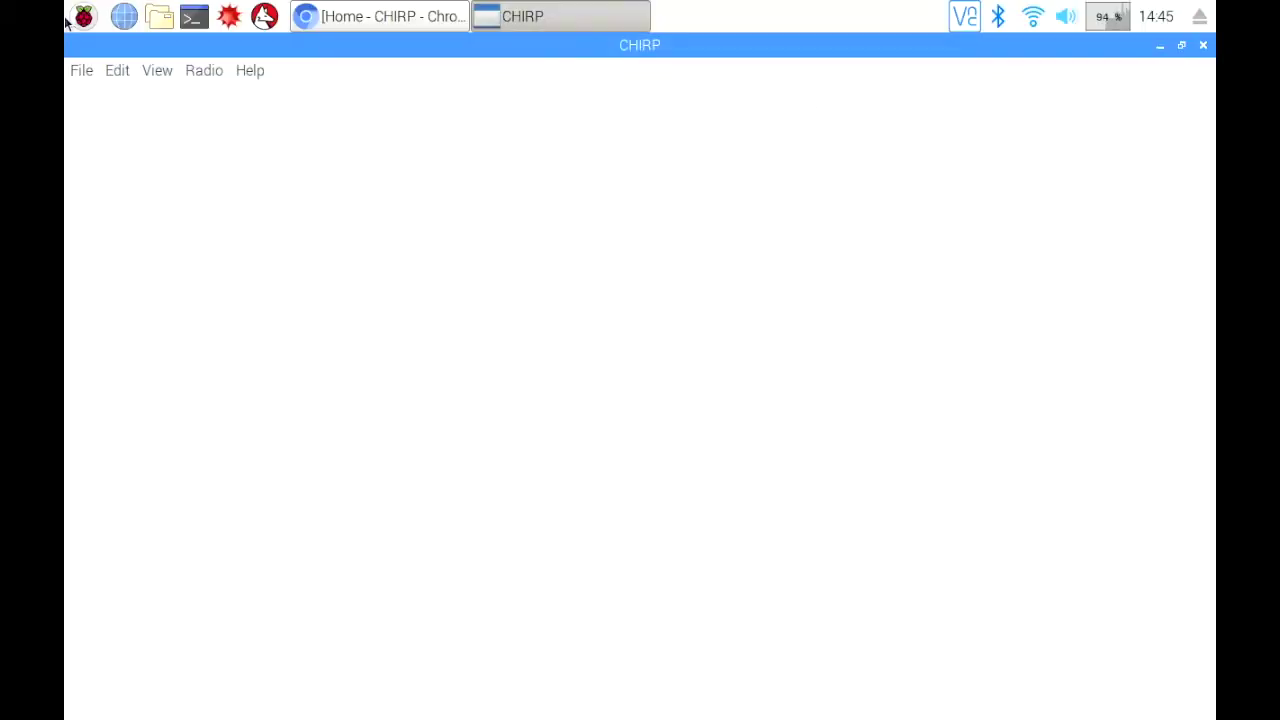
# Prepare a download from the radio with port /dev/ttyUSB0, vendor Baofeng and model UV-5R
pyautogui.click(199, 70)
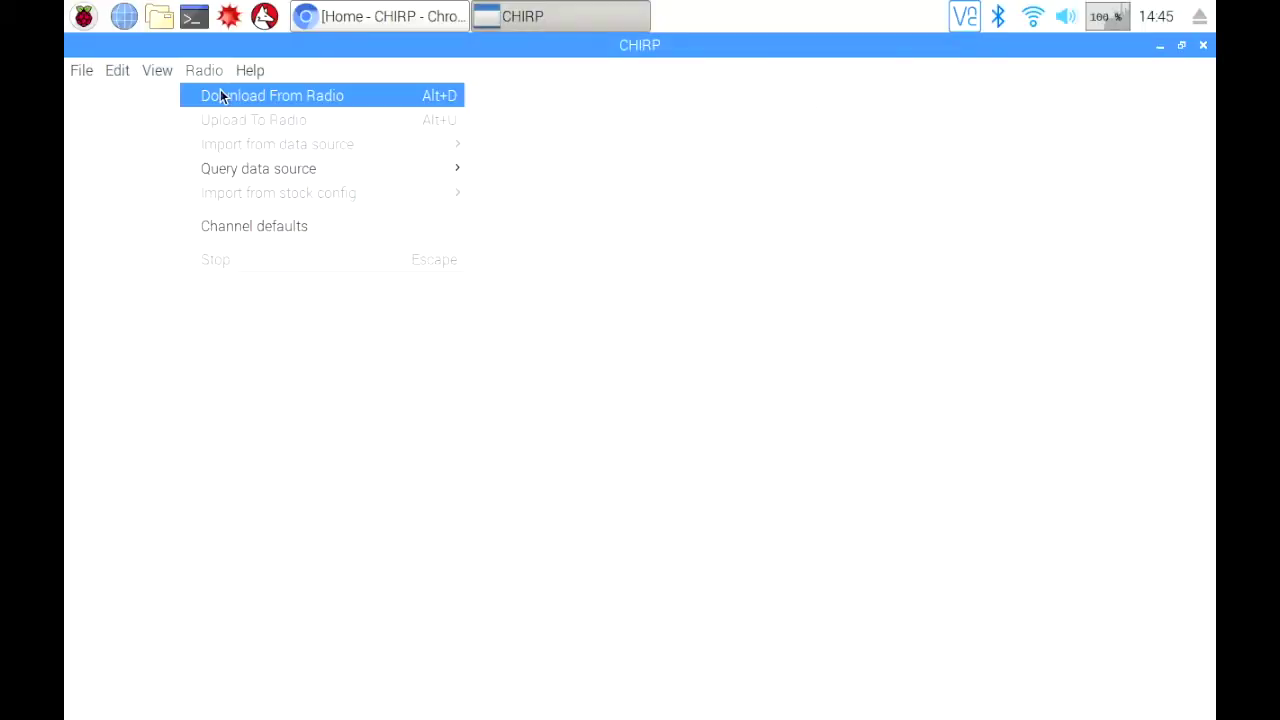
pyautogui.click(221, 96)
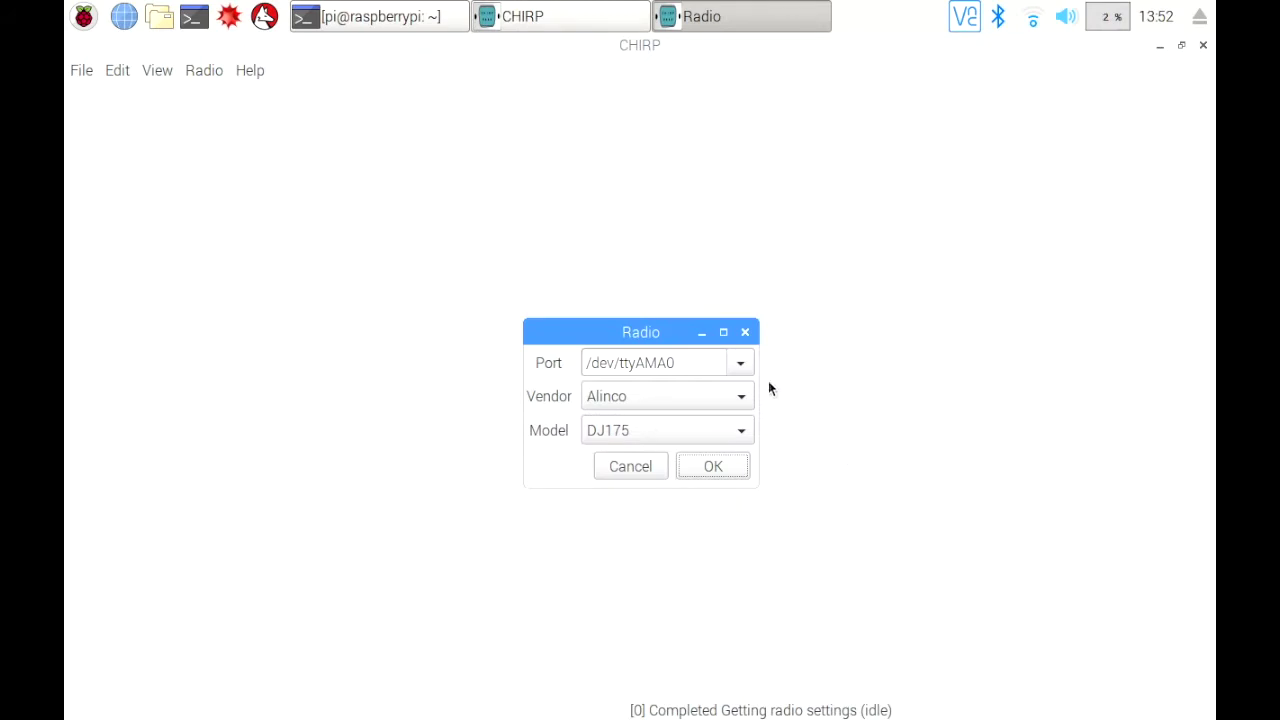
pyautogui.click(745, 365)
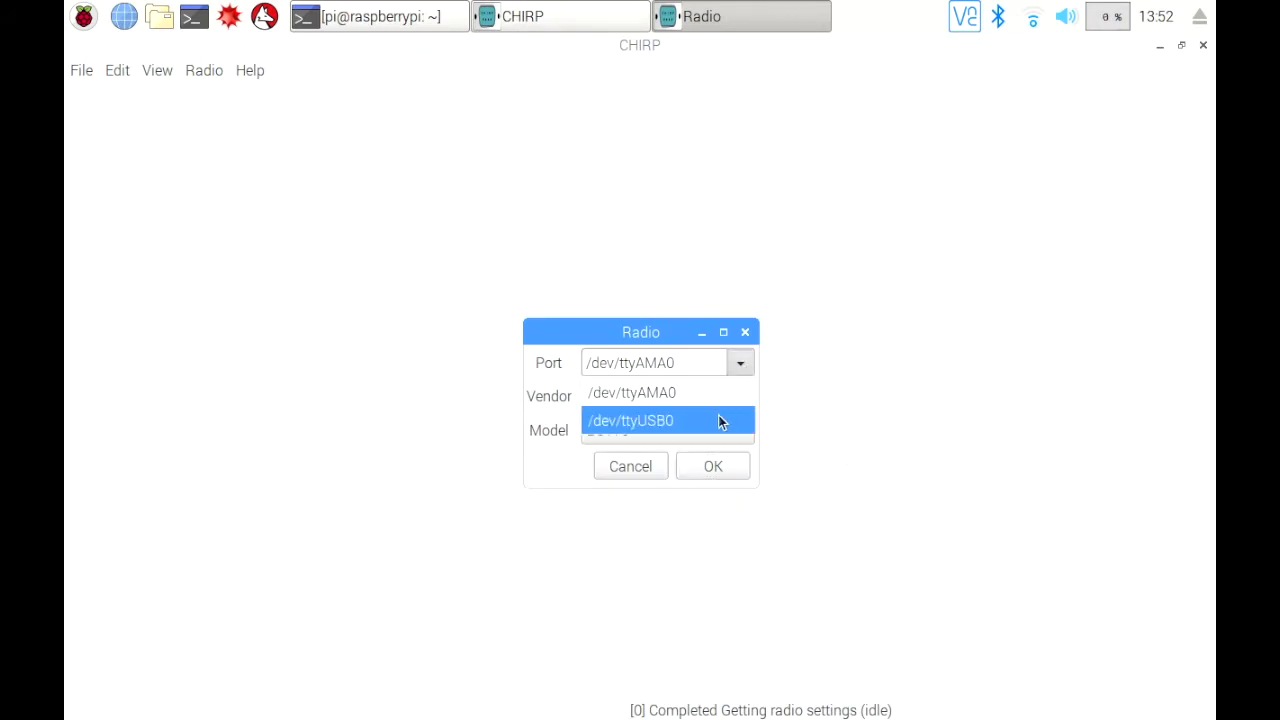
pyautogui.click(718, 420)
pyautogui.click(739, 396)
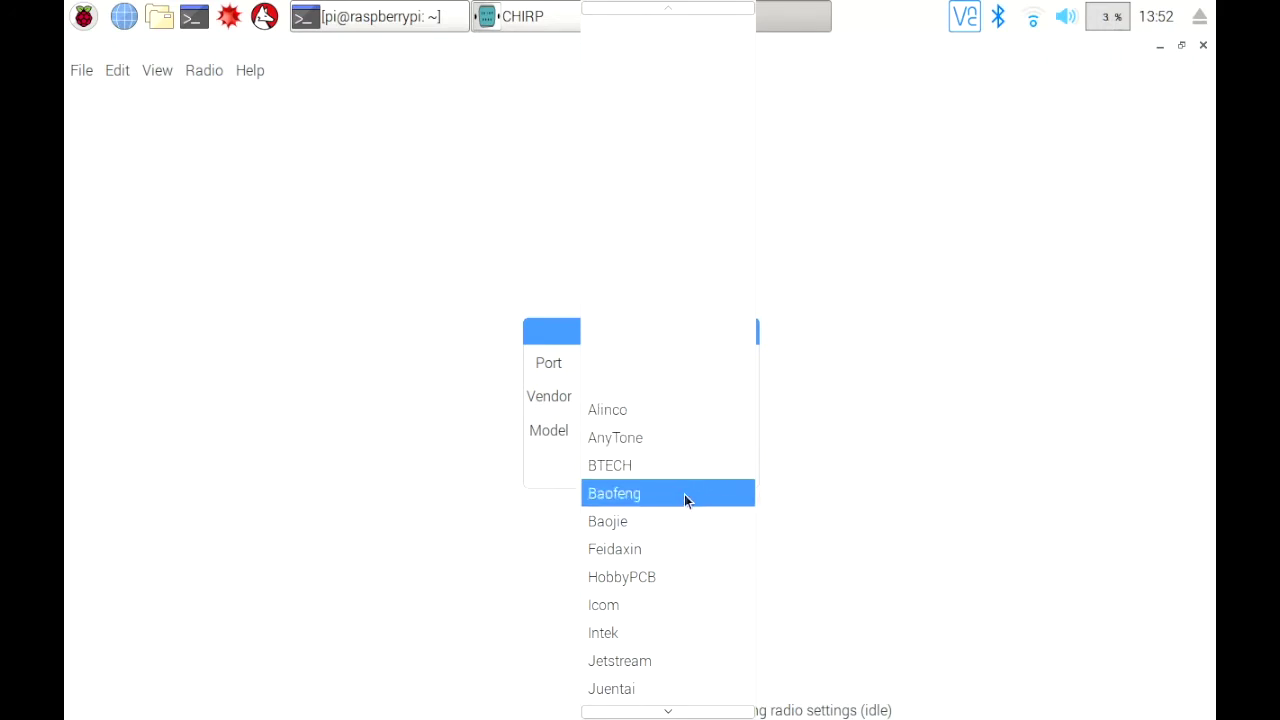
pyautogui.click(684, 494)
pyautogui.click(740, 432)
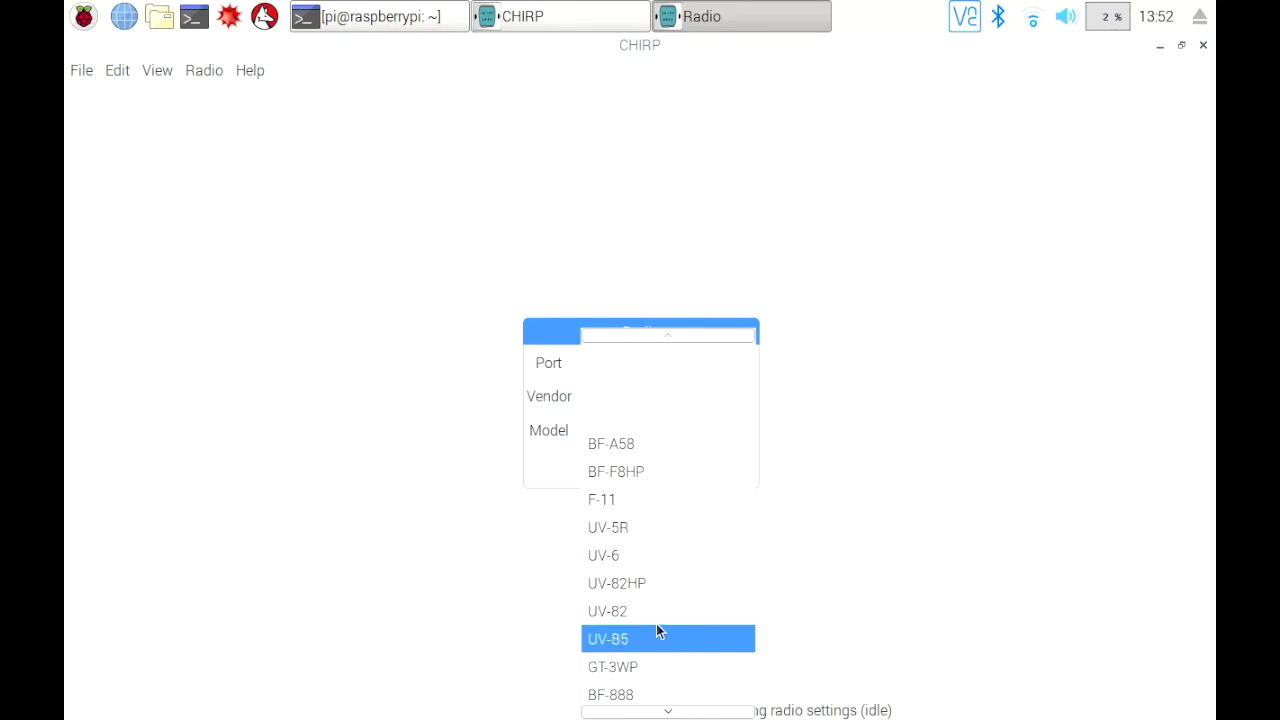
pyautogui.click(667, 526)
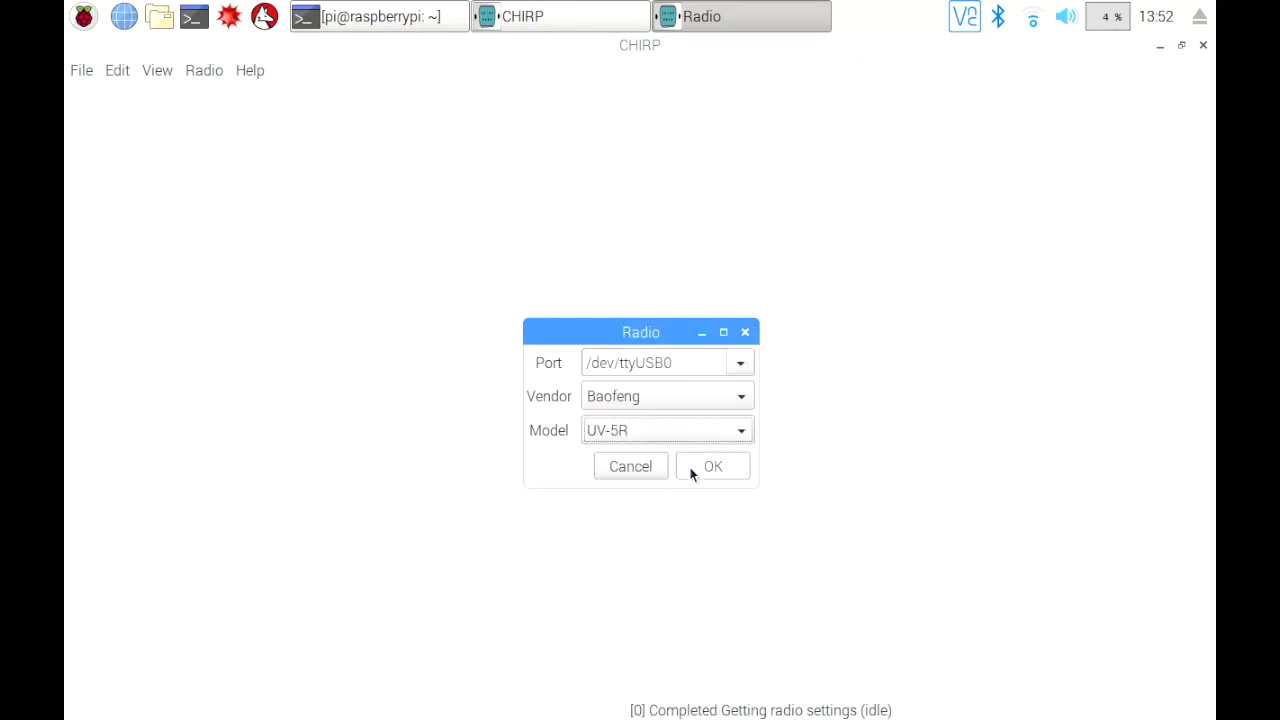
# Download the Baofeng UV-5R's memory image, agreeing to the experimental driver and accepting the connection instructions
pyautogui.click(699, 466)
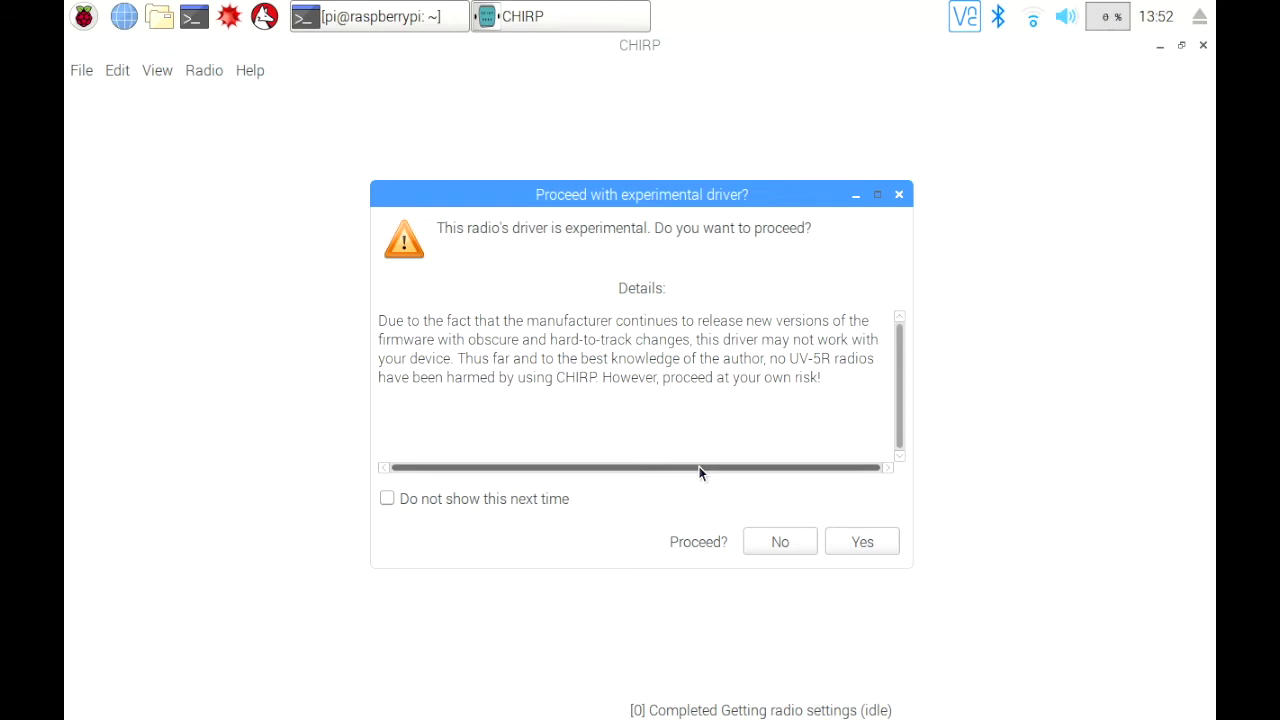
pyautogui.click(845, 548)
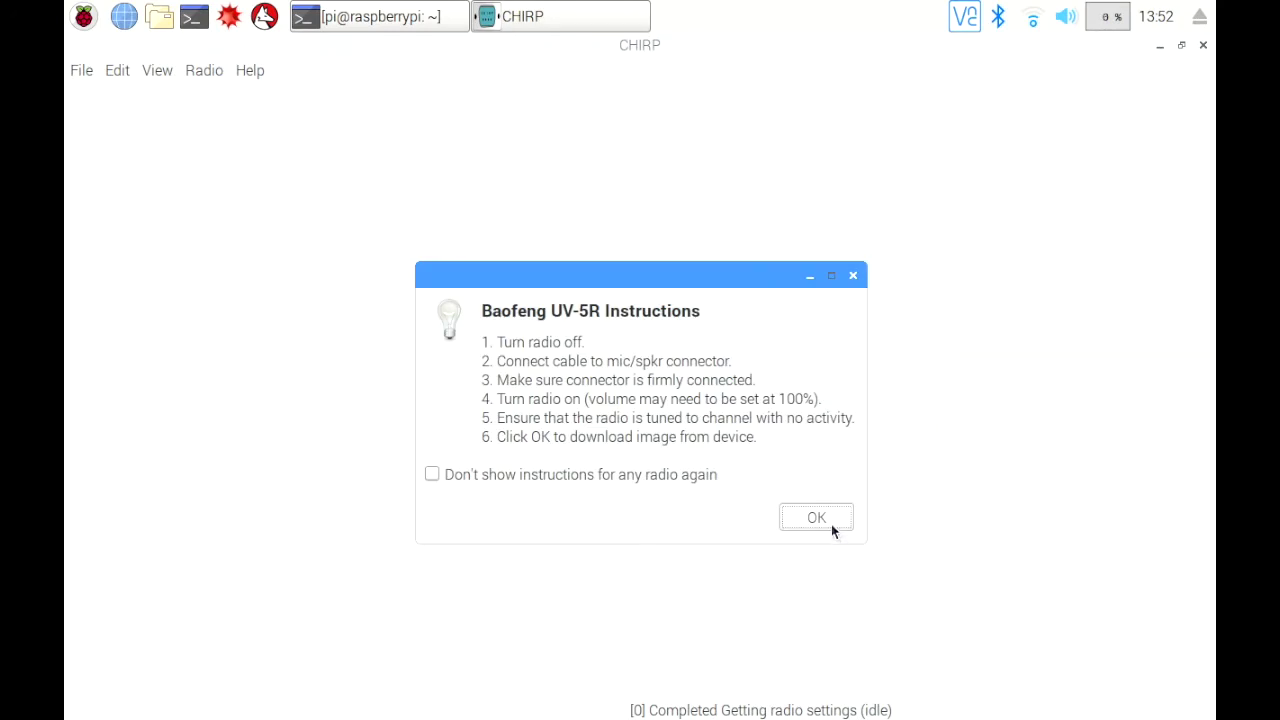
pyautogui.click(817, 517)
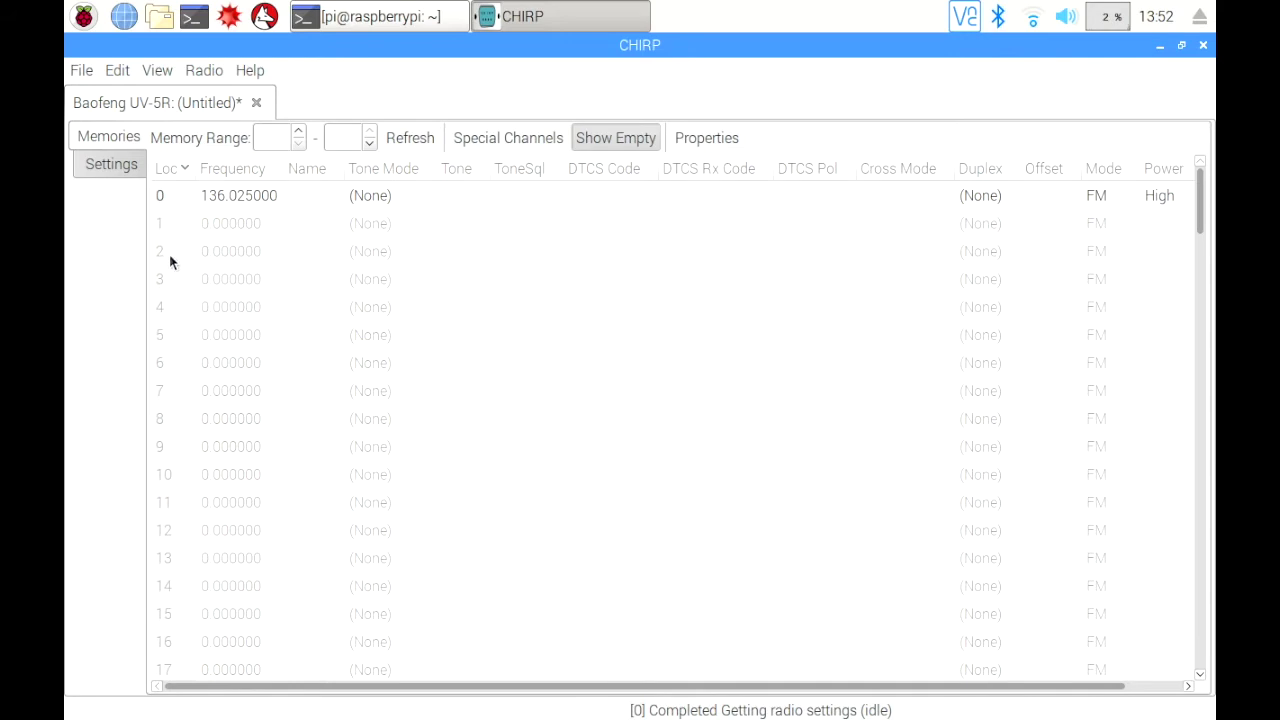
# In the radio's basic settings, set Display Mode (A) to Channel and Display Mode (B) to Frequency, leaving Roger Beep disabled
pyautogui.click(105, 166)
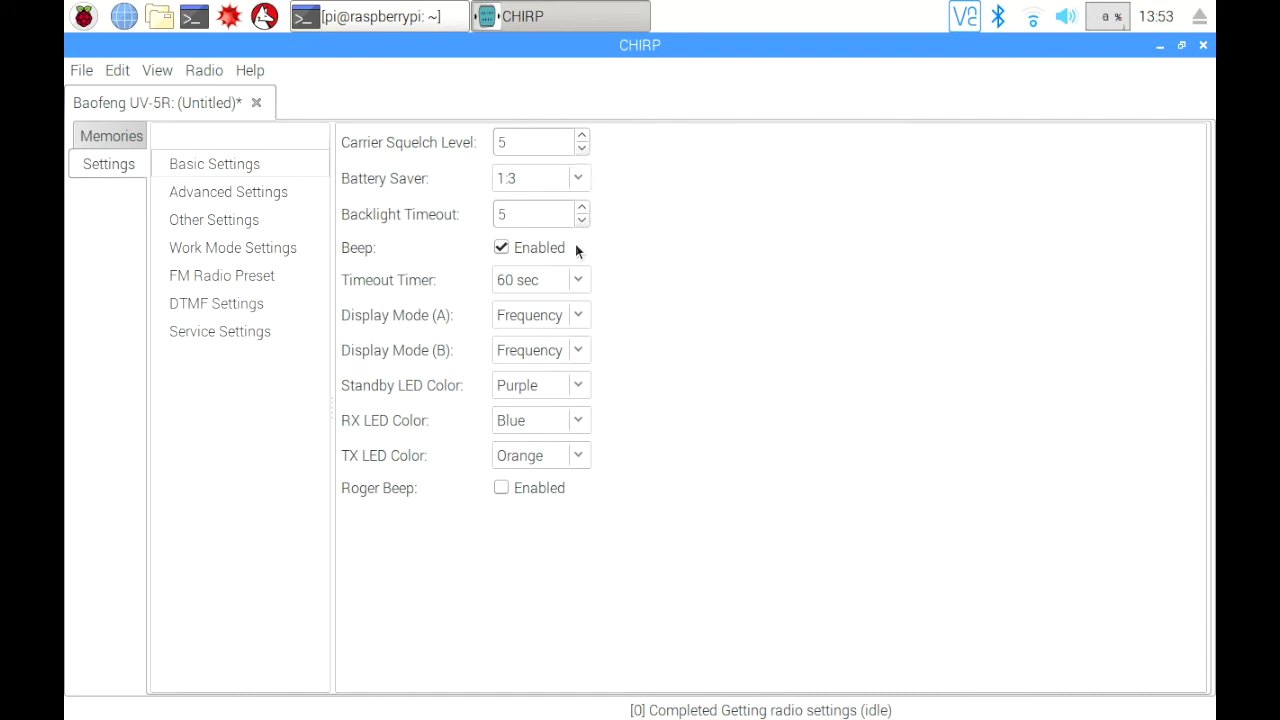
pyautogui.click(581, 315)
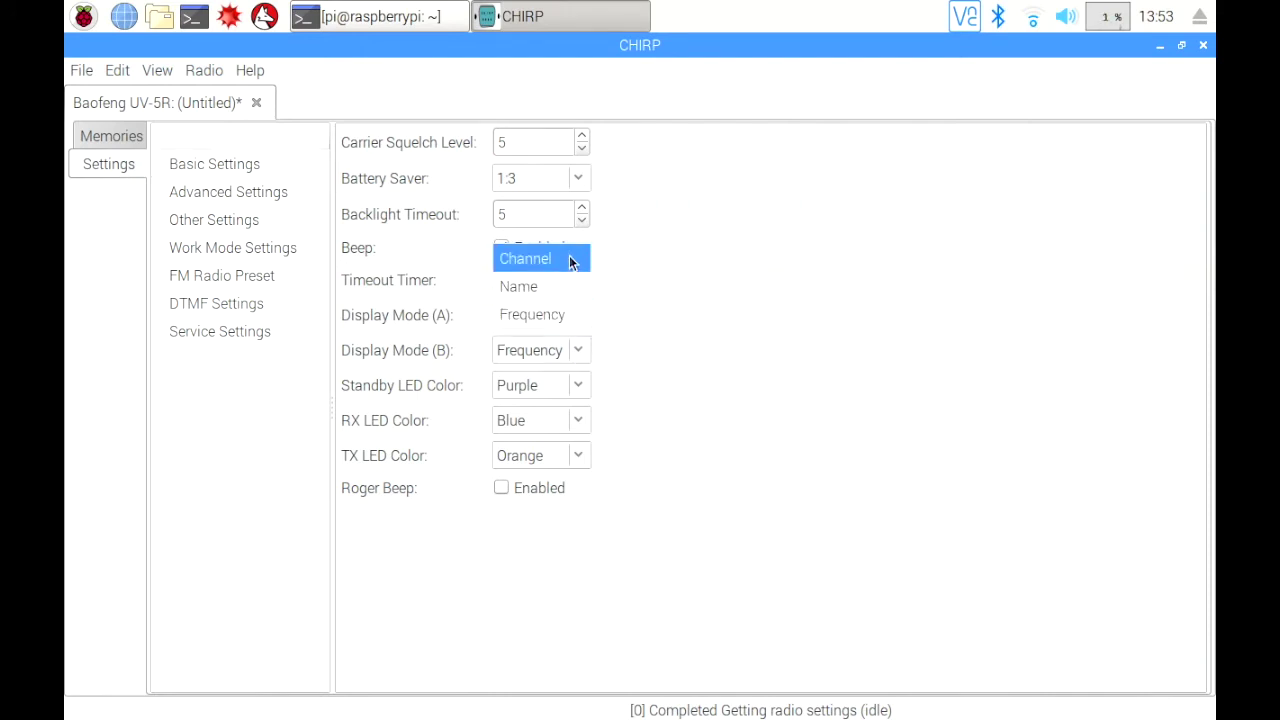
pyautogui.click(573, 258)
pyautogui.click(580, 350)
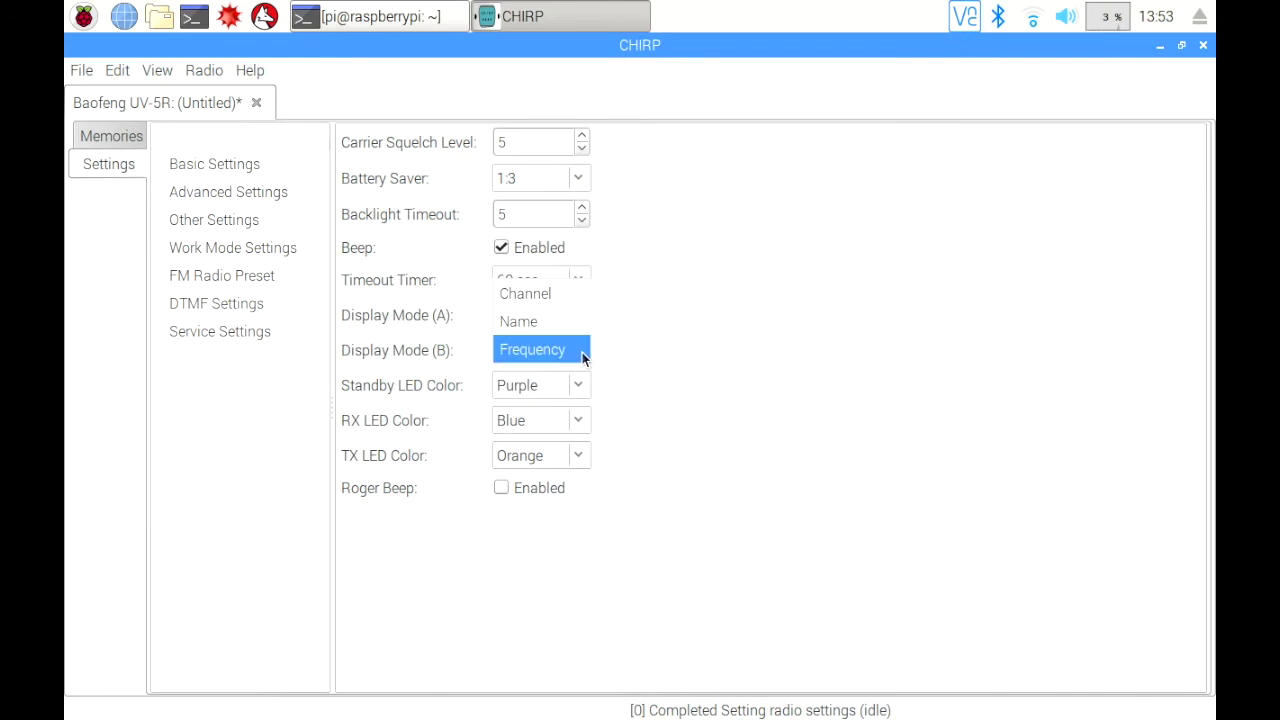
pyautogui.click(583, 354)
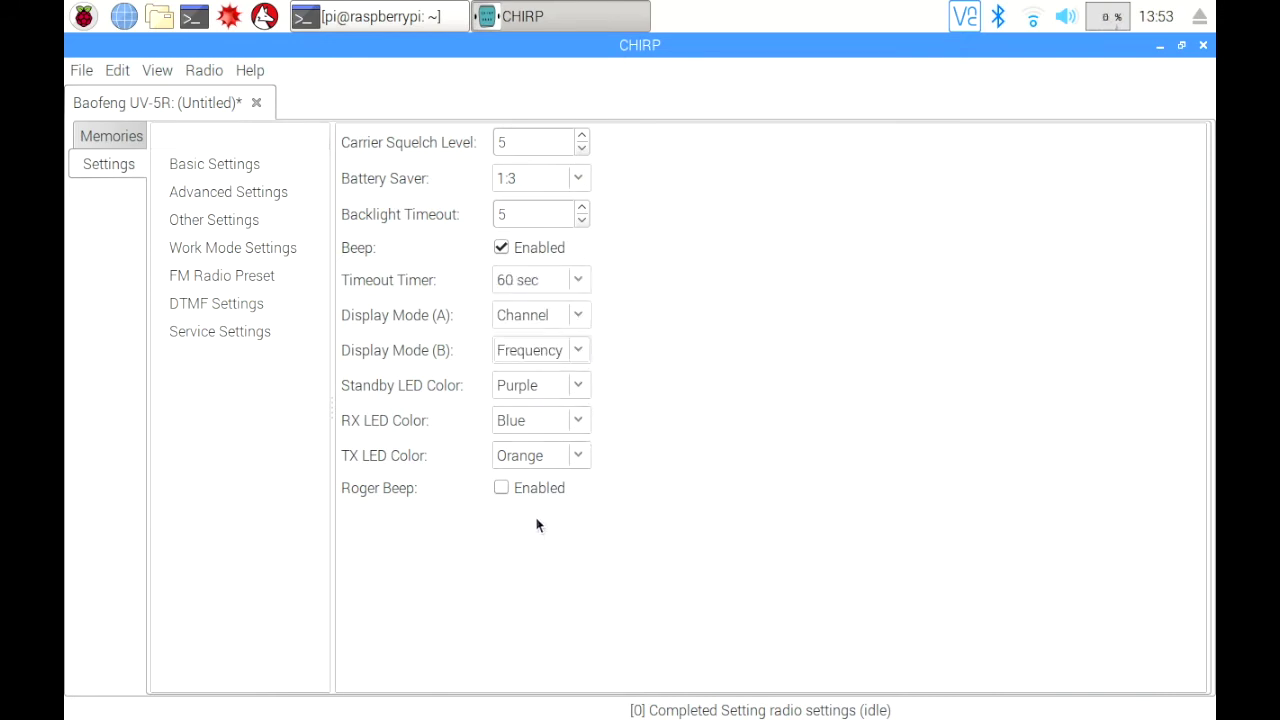
pyautogui.click(501, 490)
pyautogui.click(502, 490)
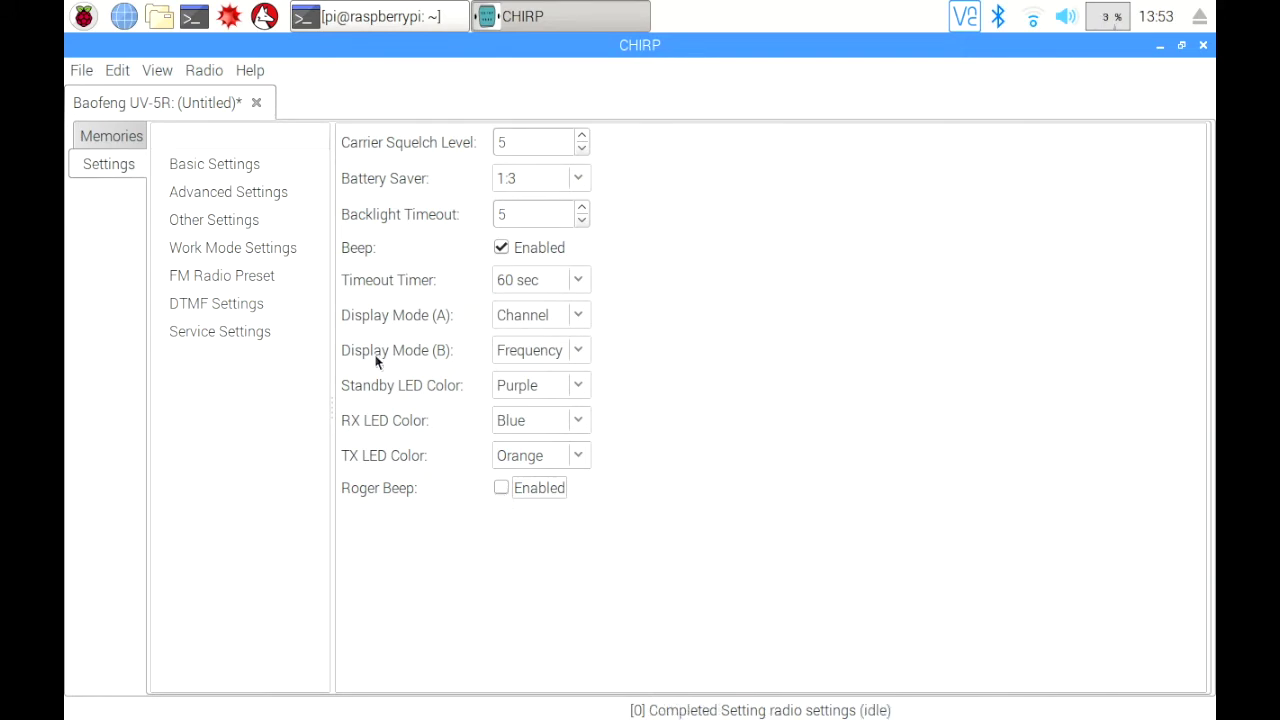
# In the radio's advanced settings, set Voice to English and keep Scan Resume at TO
pyautogui.click(230, 193)
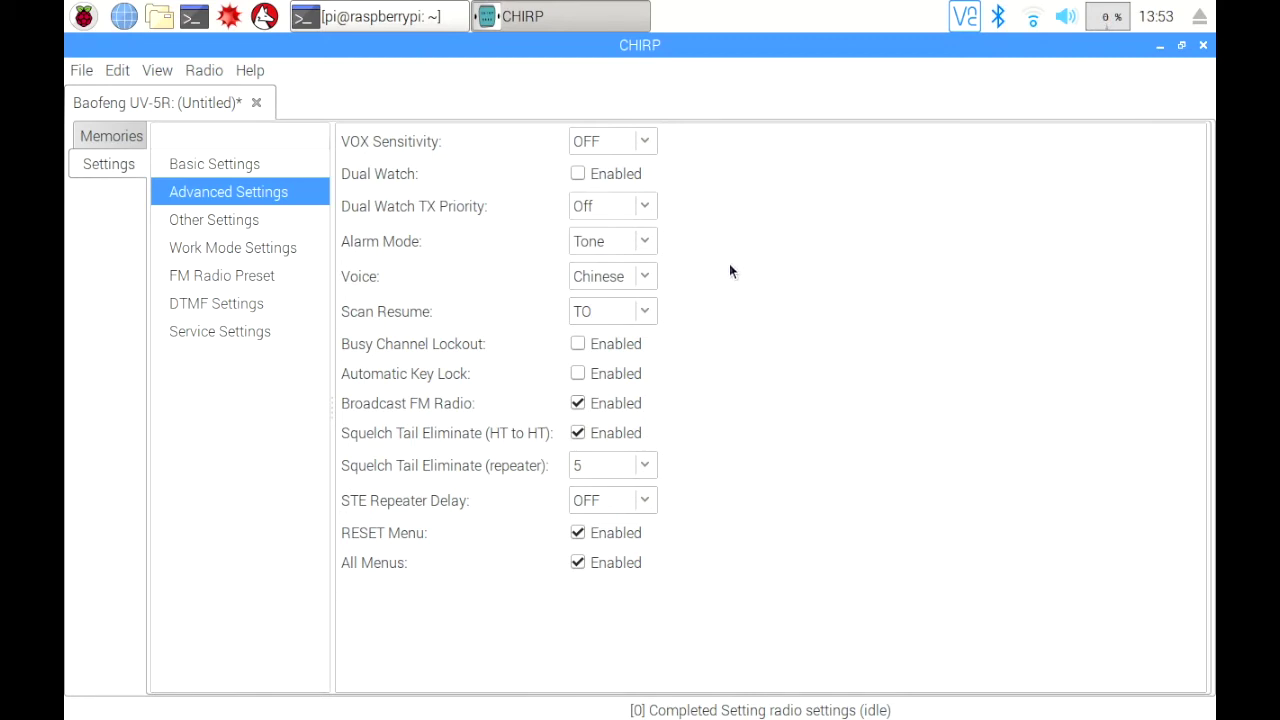
pyautogui.click(636, 274)
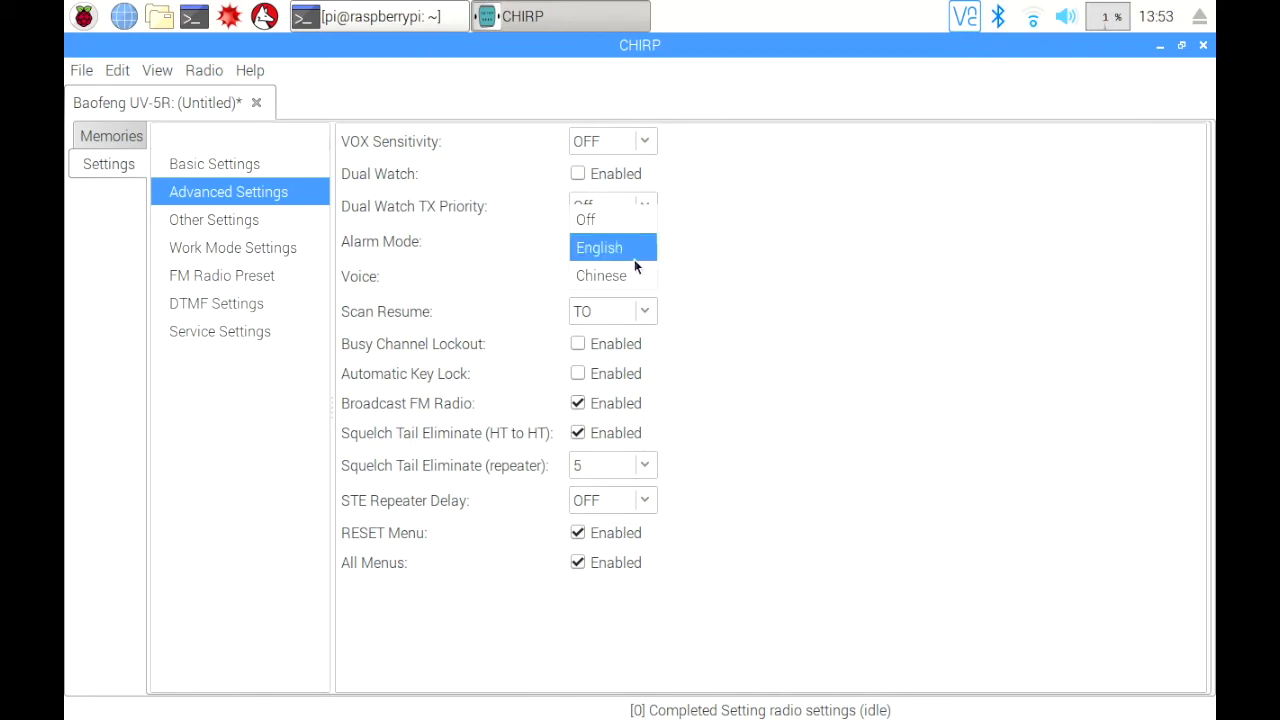
pyautogui.click(634, 258)
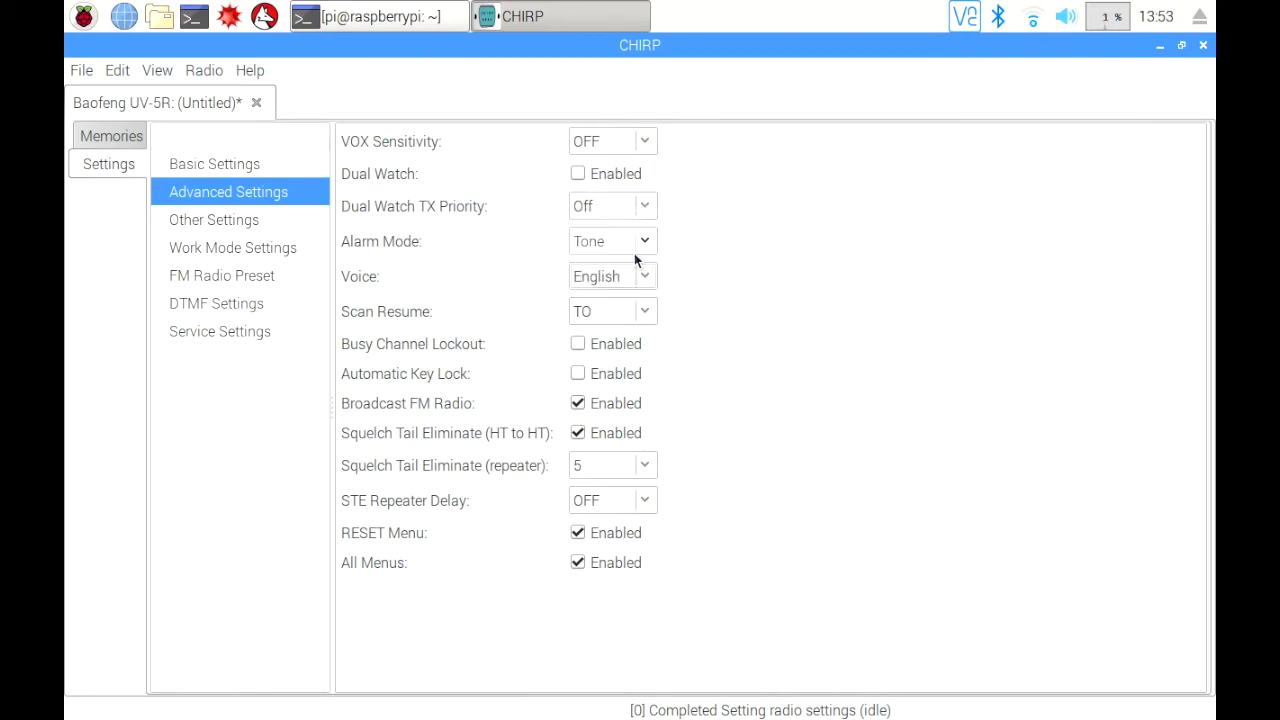
pyautogui.click(655, 320)
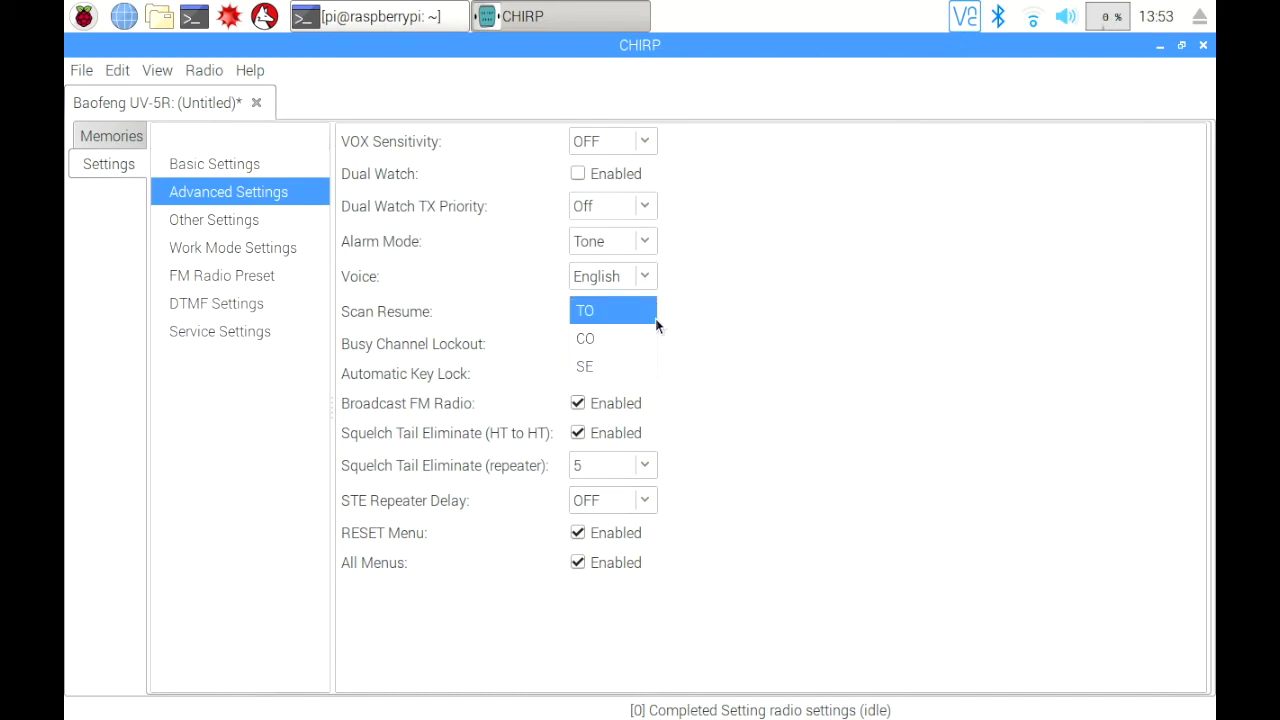
pyautogui.click(640, 311)
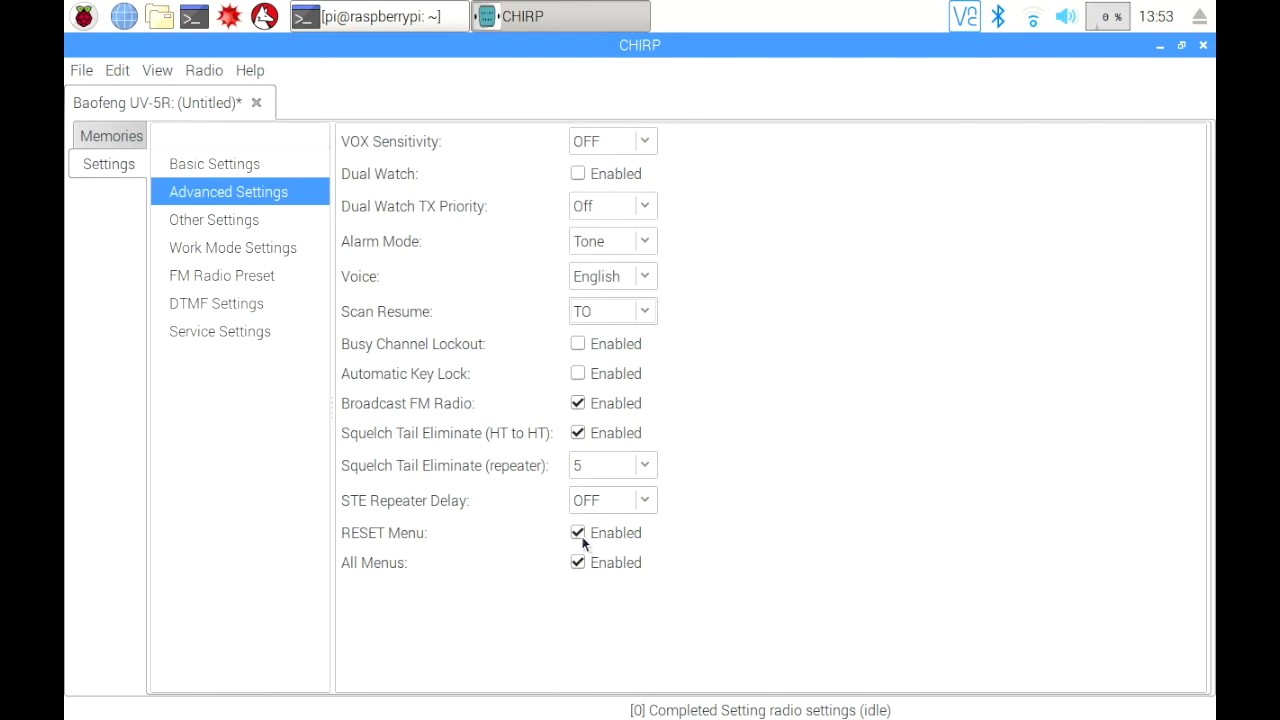
# Examine the radio's other, work mode, FM radio preset, DTMF and service settings, leaving their values as they are
pyautogui.click(235, 219)
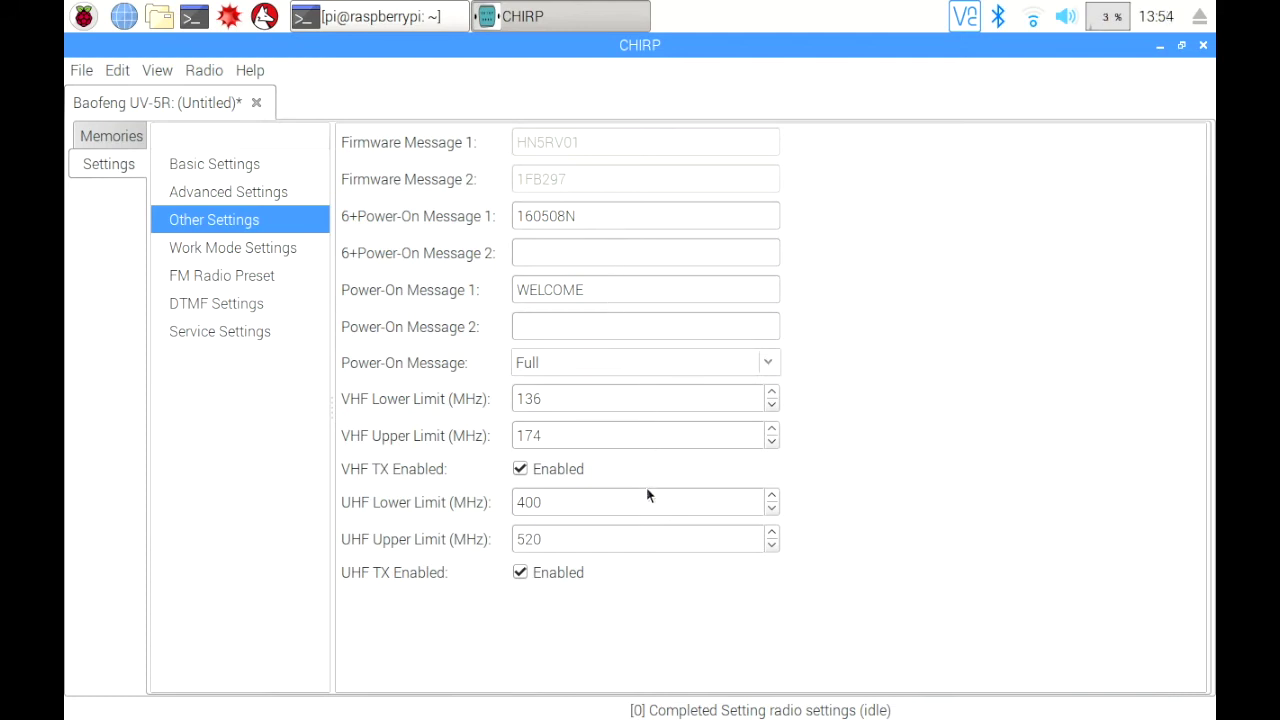
pyautogui.click(520, 478)
pyautogui.click(520, 478)
pyautogui.click(260, 250)
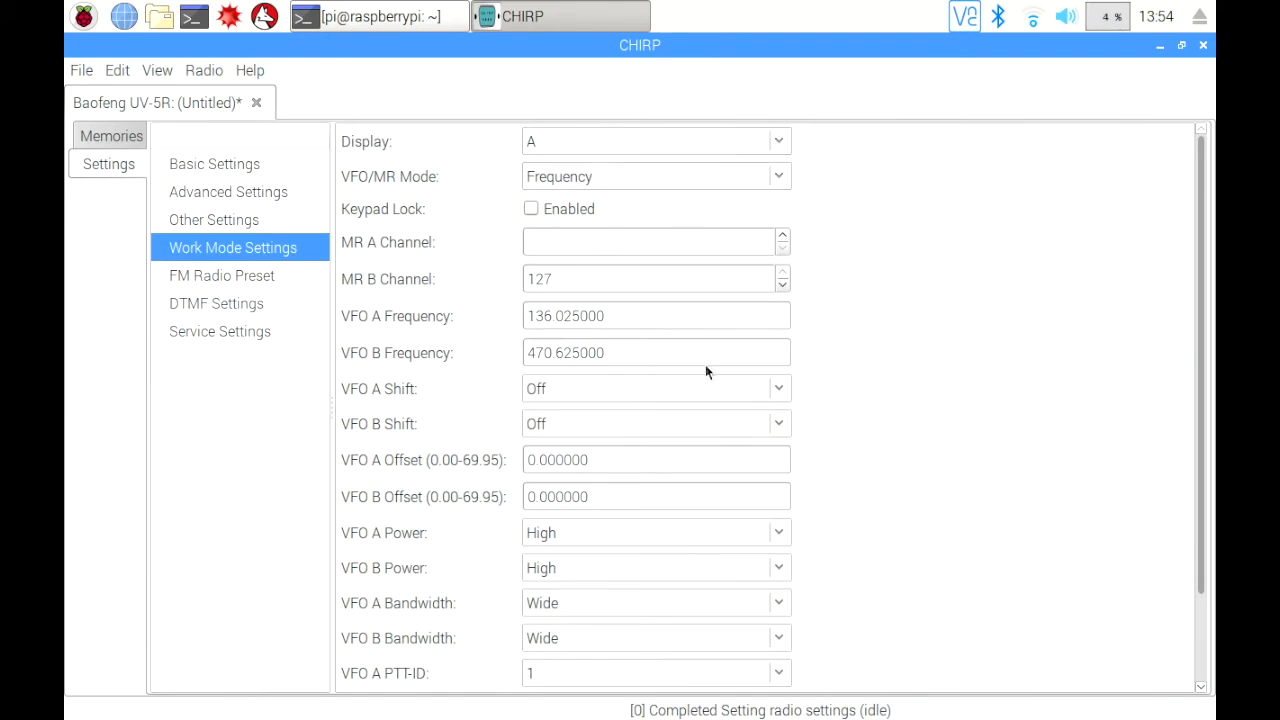
pyautogui.scroll(-2, 908, 443)
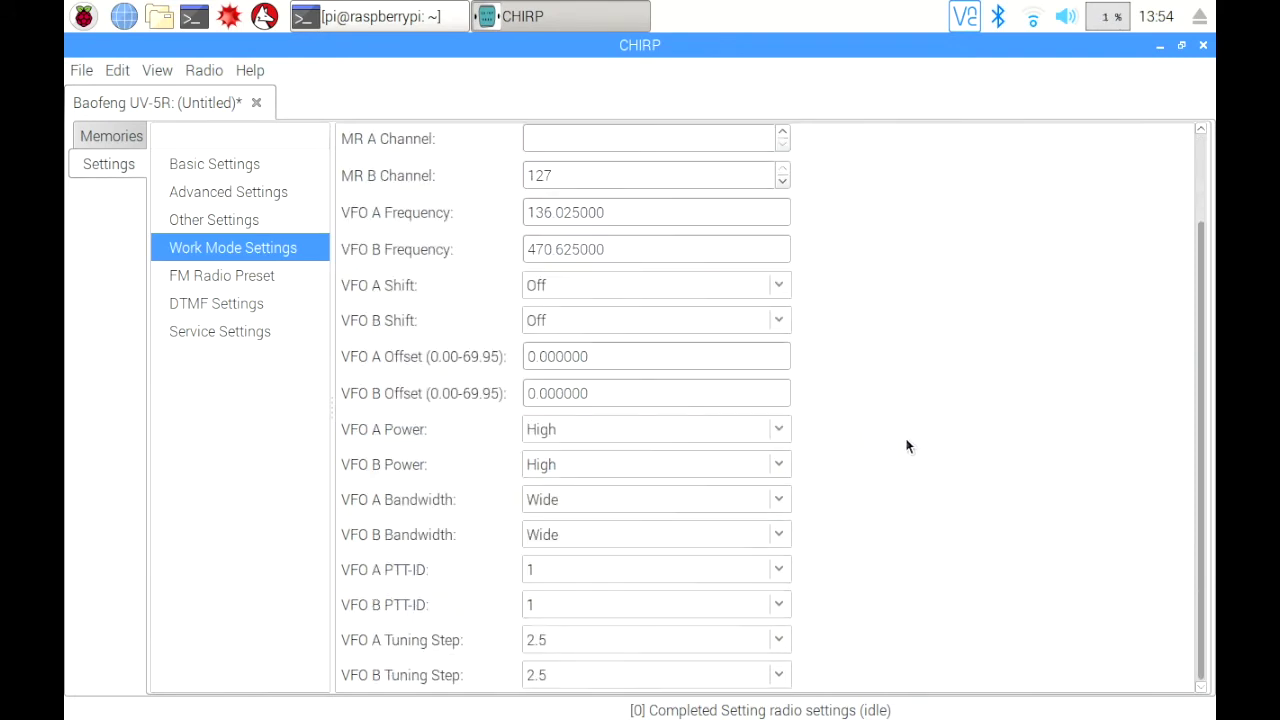
pyautogui.scroll(2, 908, 446)
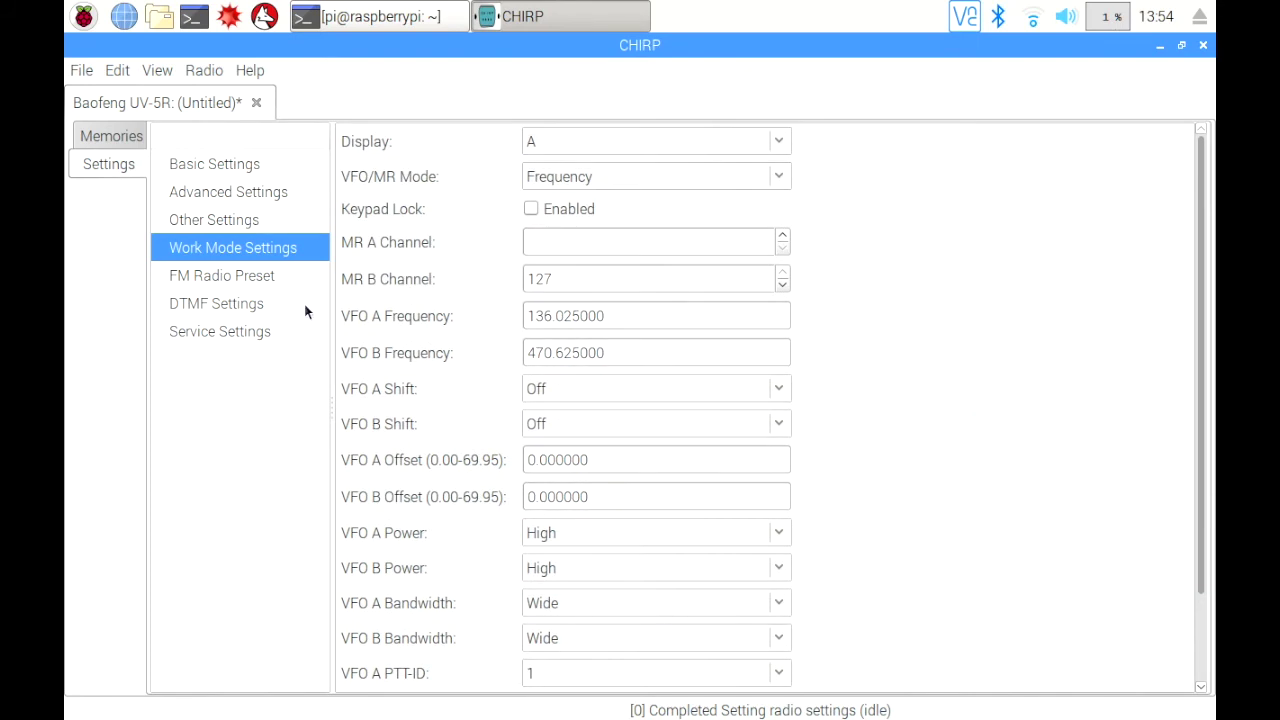
pyautogui.click(262, 284)
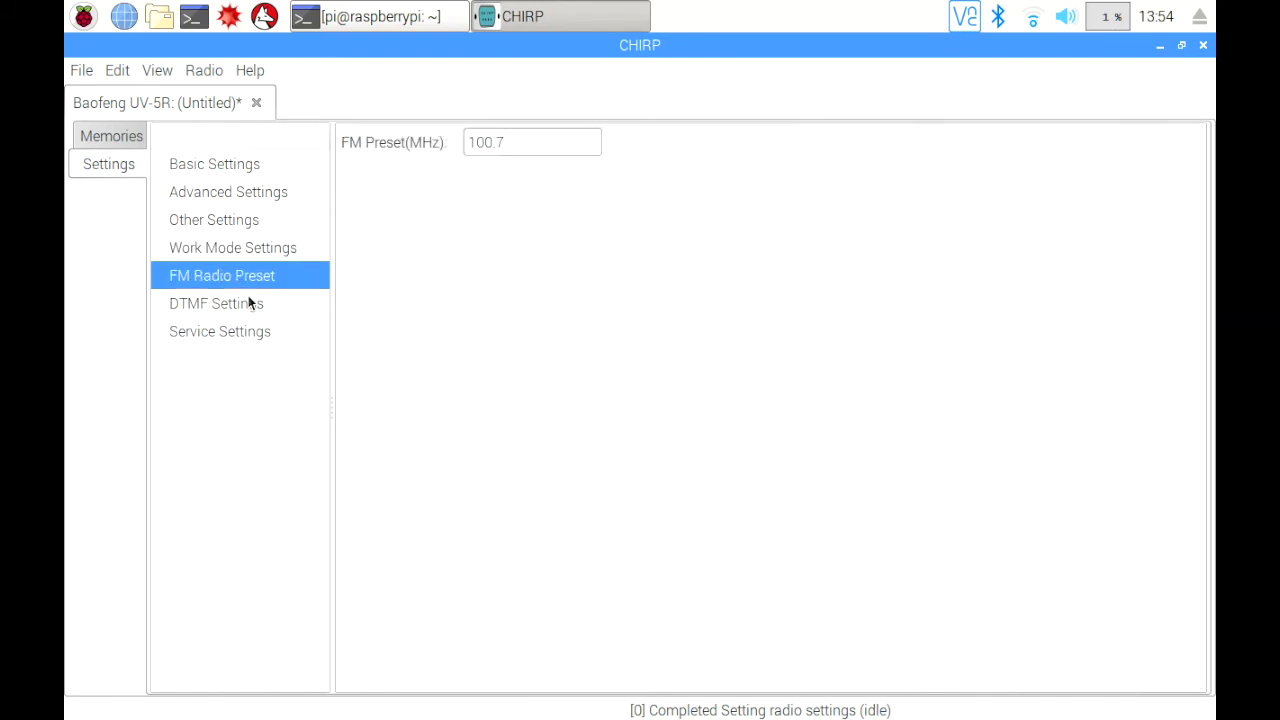
pyautogui.click(245, 303)
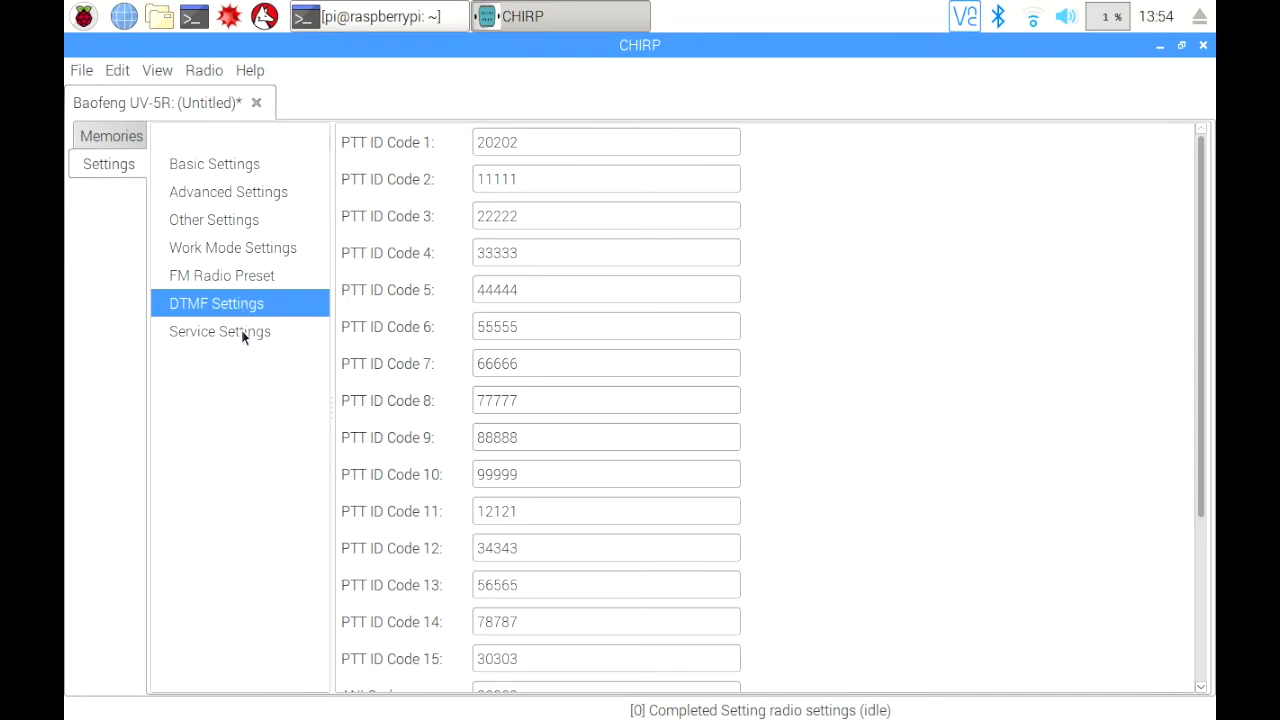
pyautogui.click(241, 333)
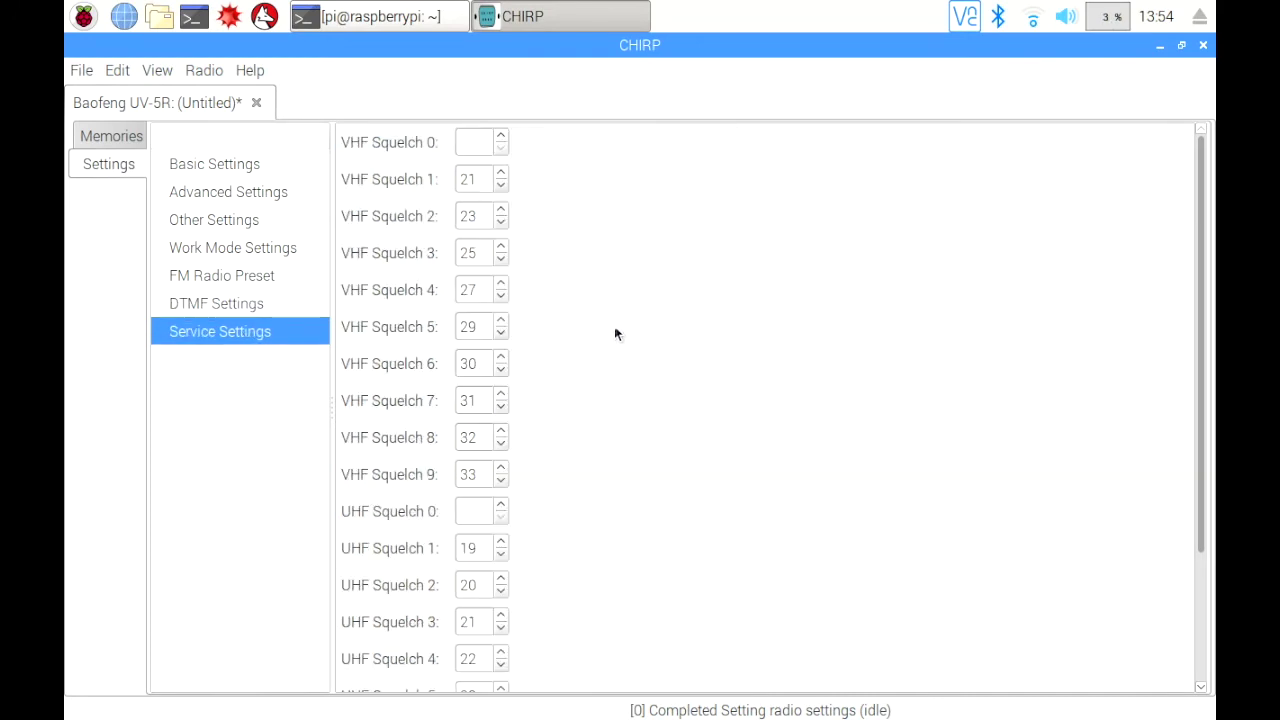
pyautogui.scroll(-3, 645, 362)
pyautogui.scroll(3, 648, 375)
# Delete only memory 0 from the radio's memory list, without shifting the other memories
pyautogui.click(97, 136)
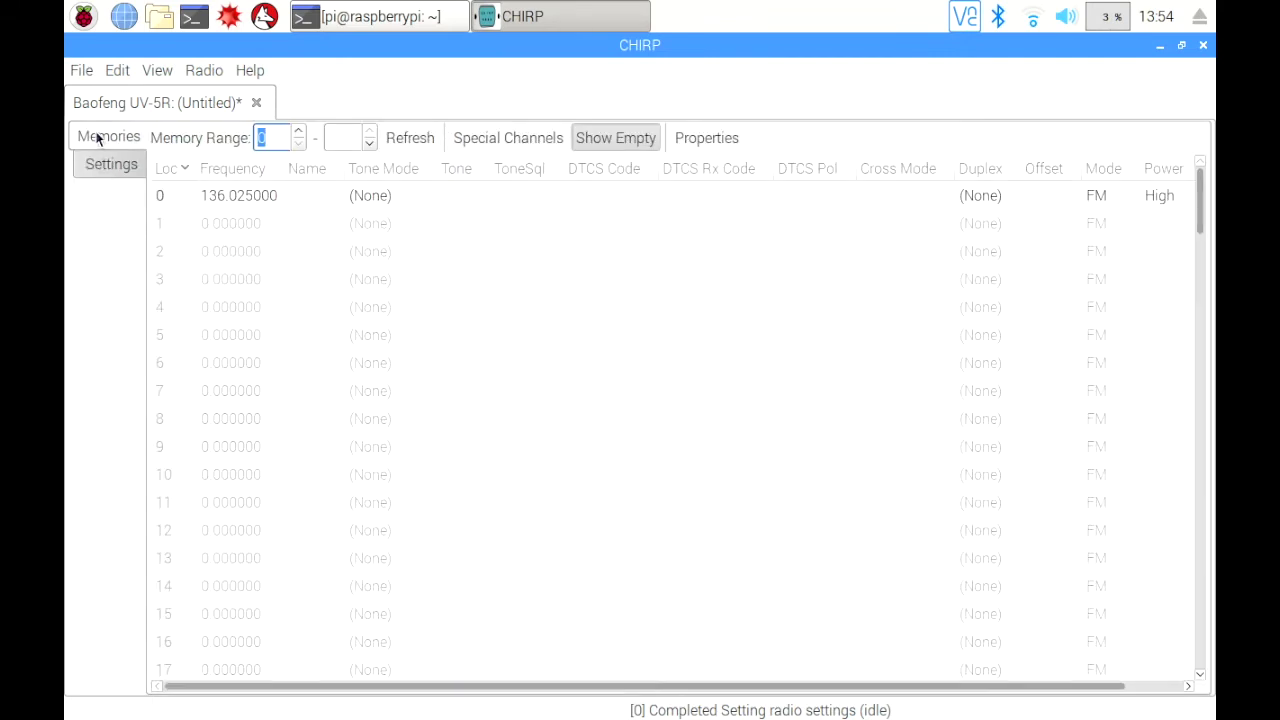
pyautogui.click(171, 199)
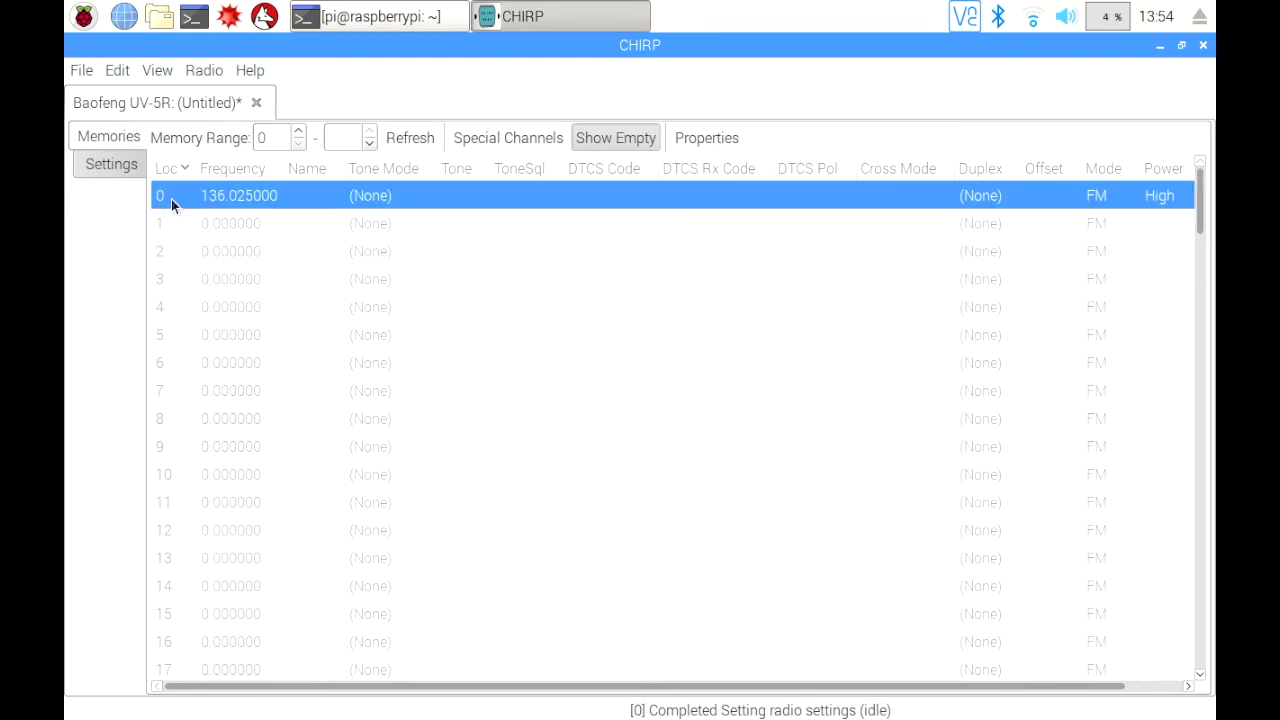
pyautogui.rightClick(171, 199)
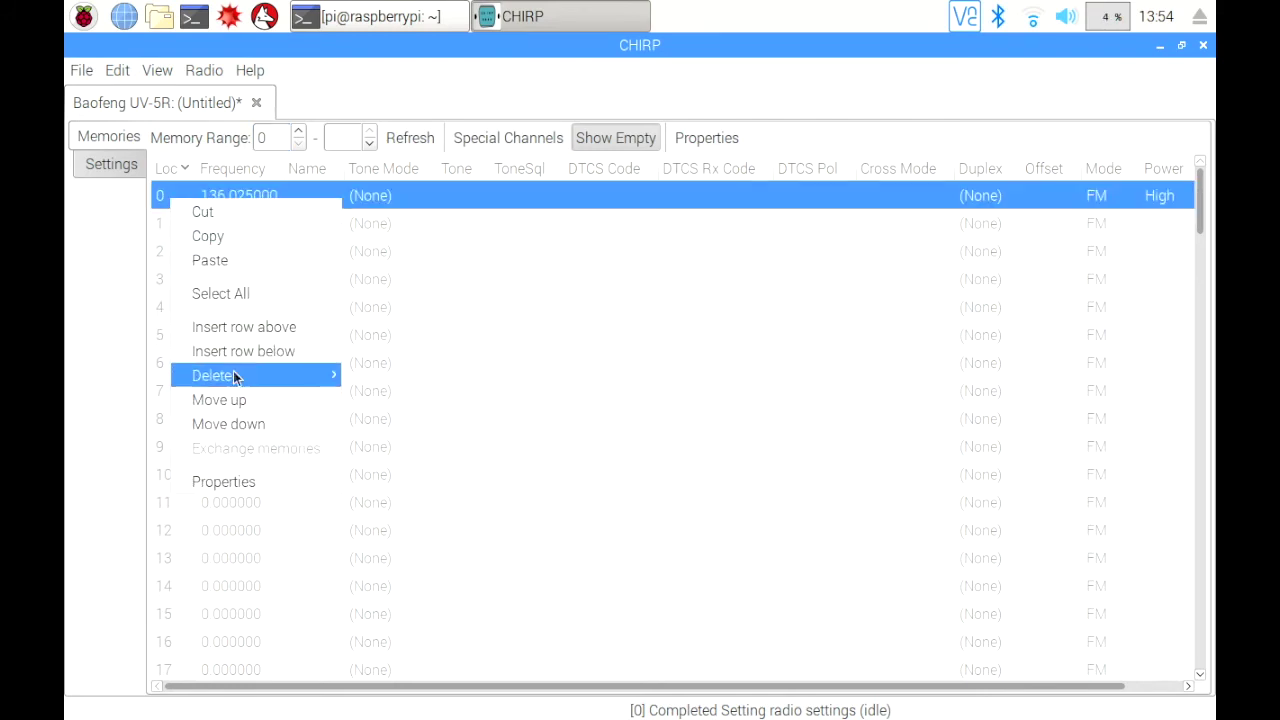
pyautogui.moveTo(237, 379)
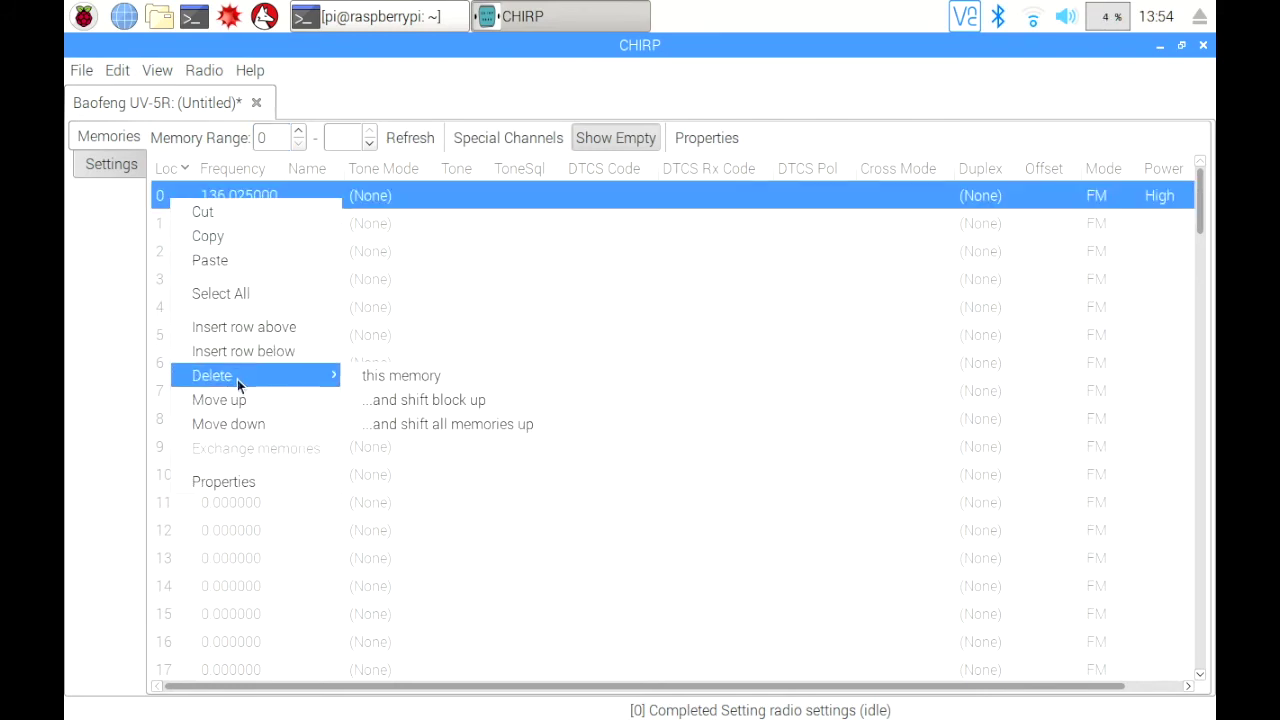
pyautogui.click(380, 378)
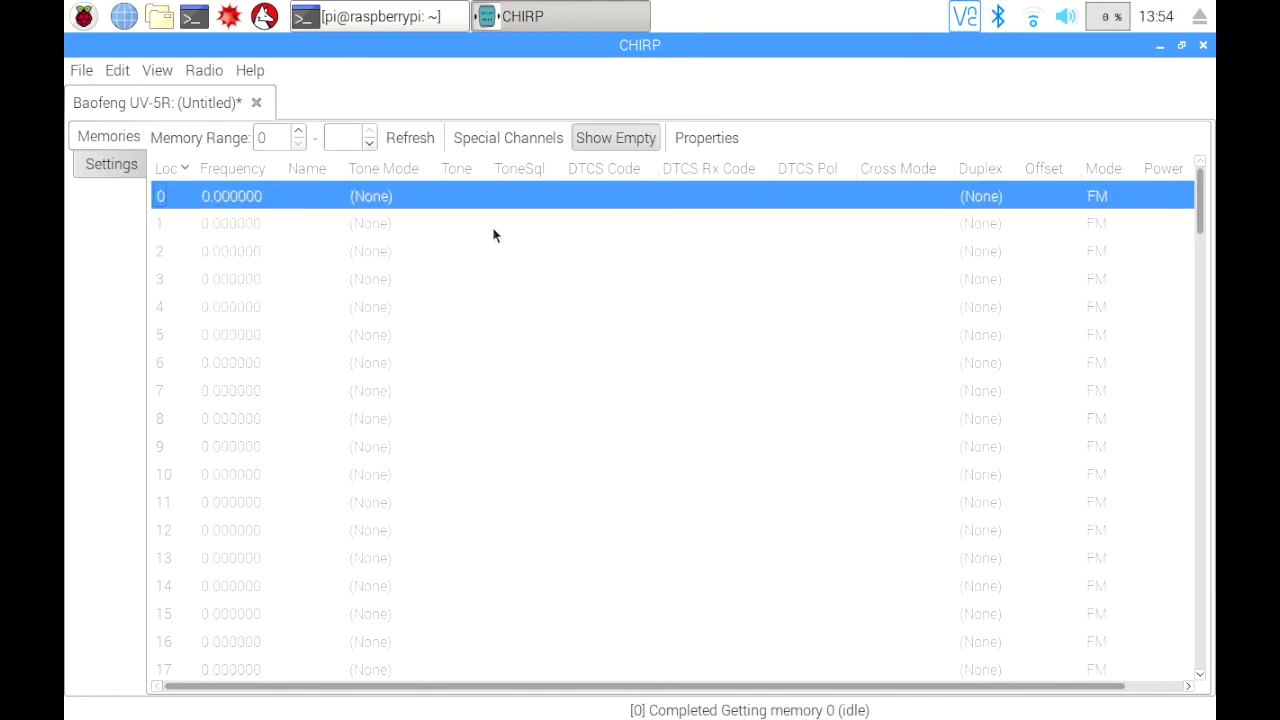
# Import all US FRS and GMRS channels from the stock configurations at their proposed locations and look over the imported memories
pyautogui.click(113, 70)
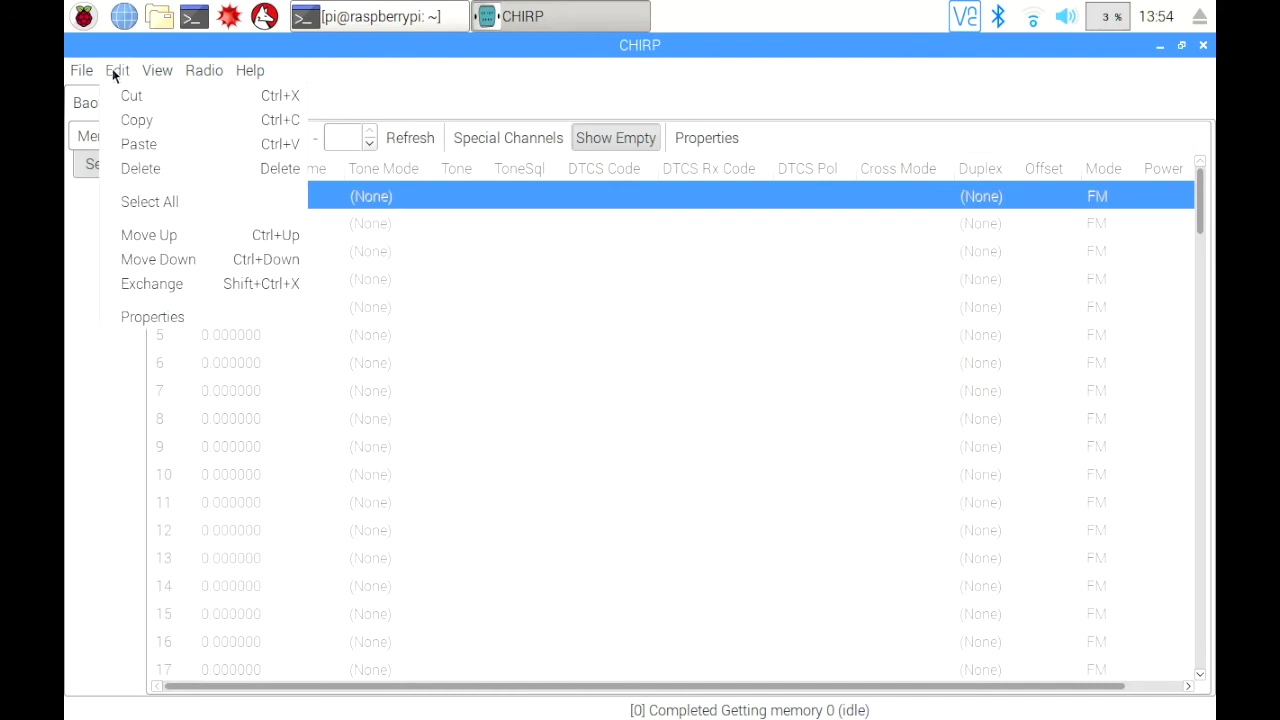
pyautogui.moveTo(204, 72)
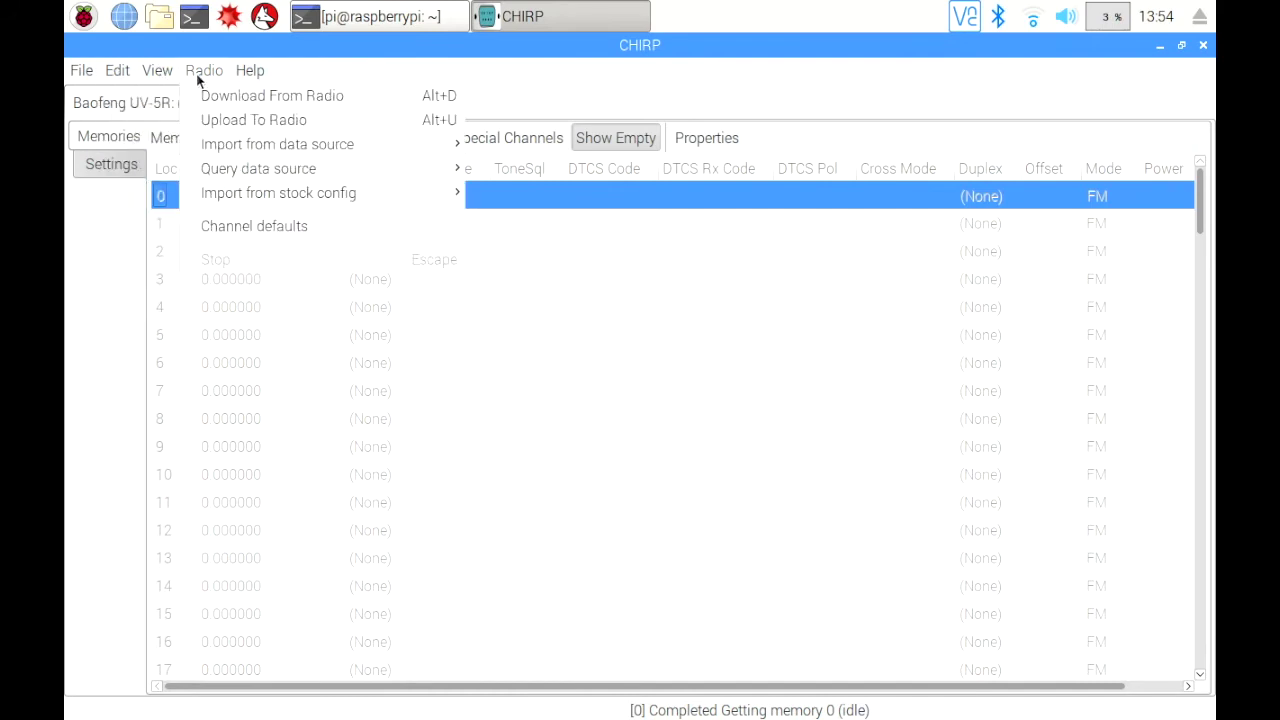
pyautogui.moveTo(241, 158)
pyautogui.moveTo(261, 188)
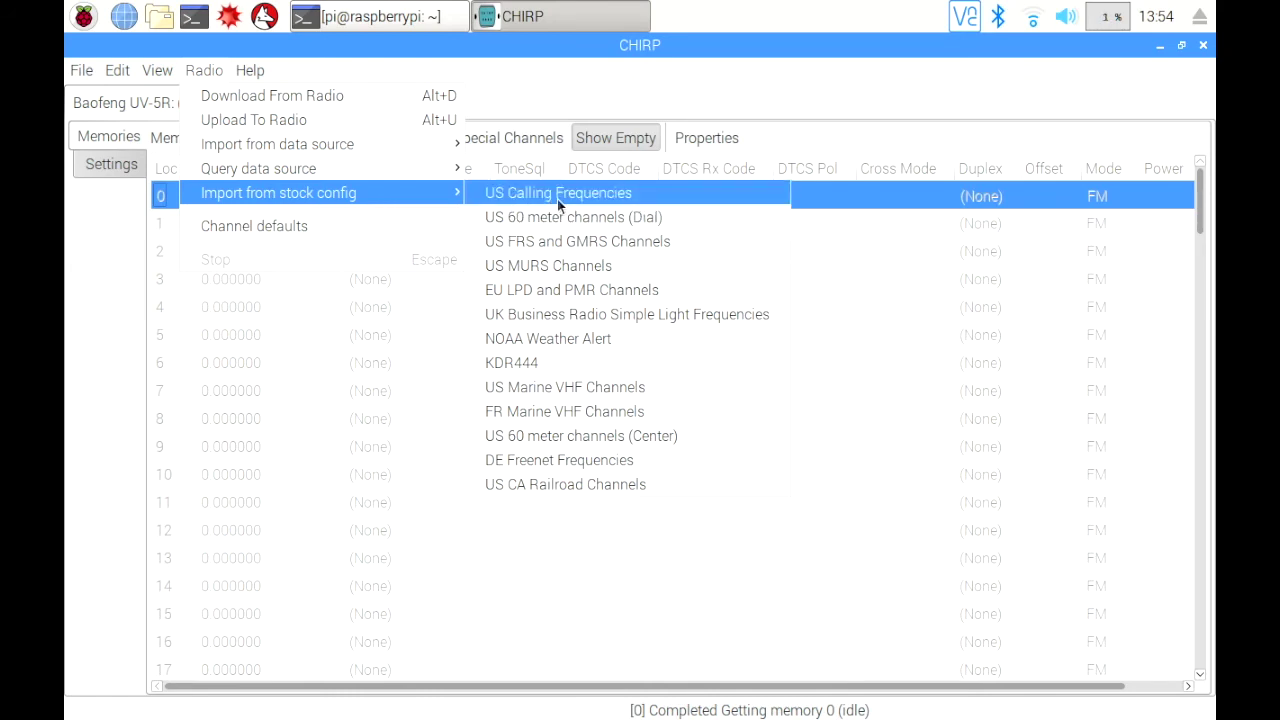
pyautogui.click(582, 243)
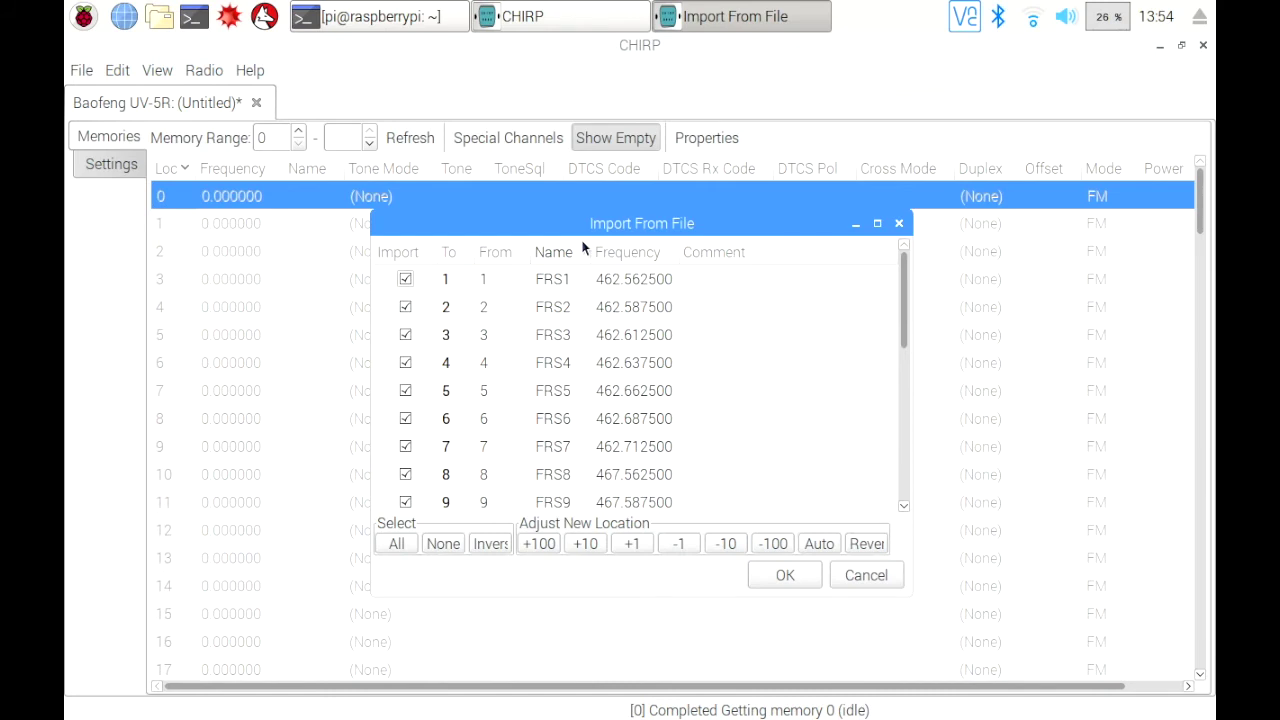
pyautogui.click(785, 575)
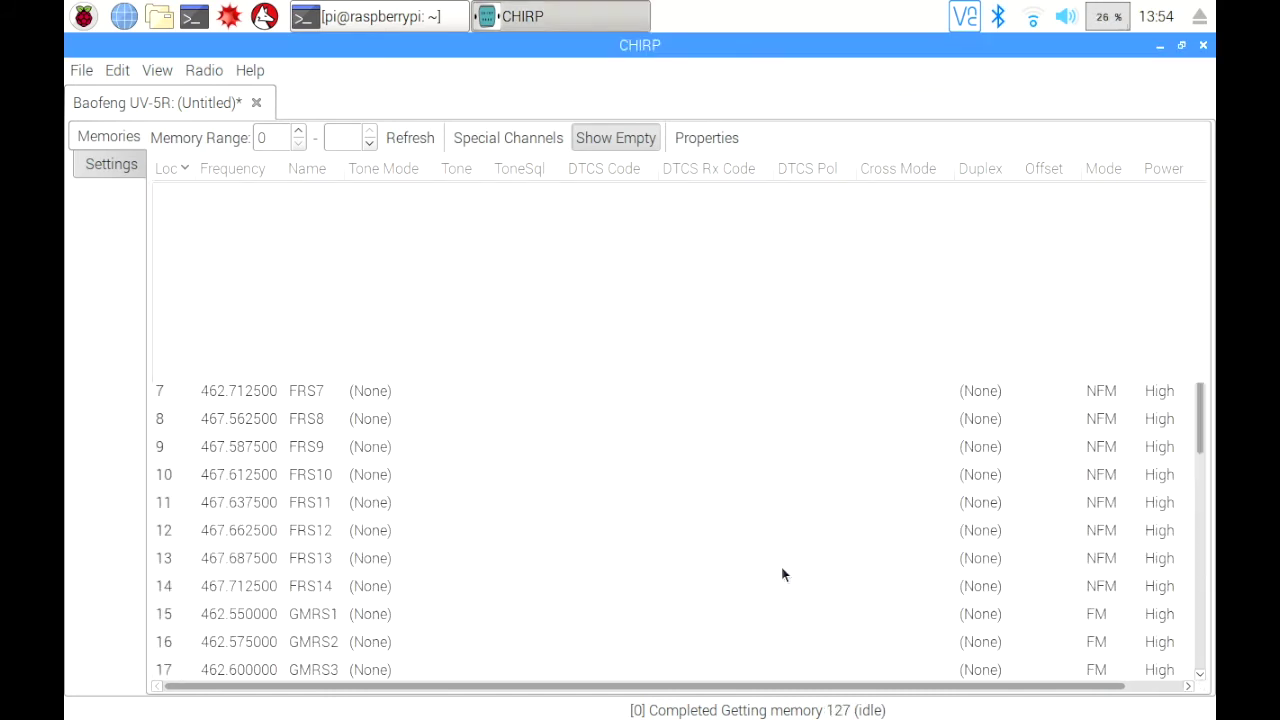
pyautogui.scroll(-6, 619, 410)
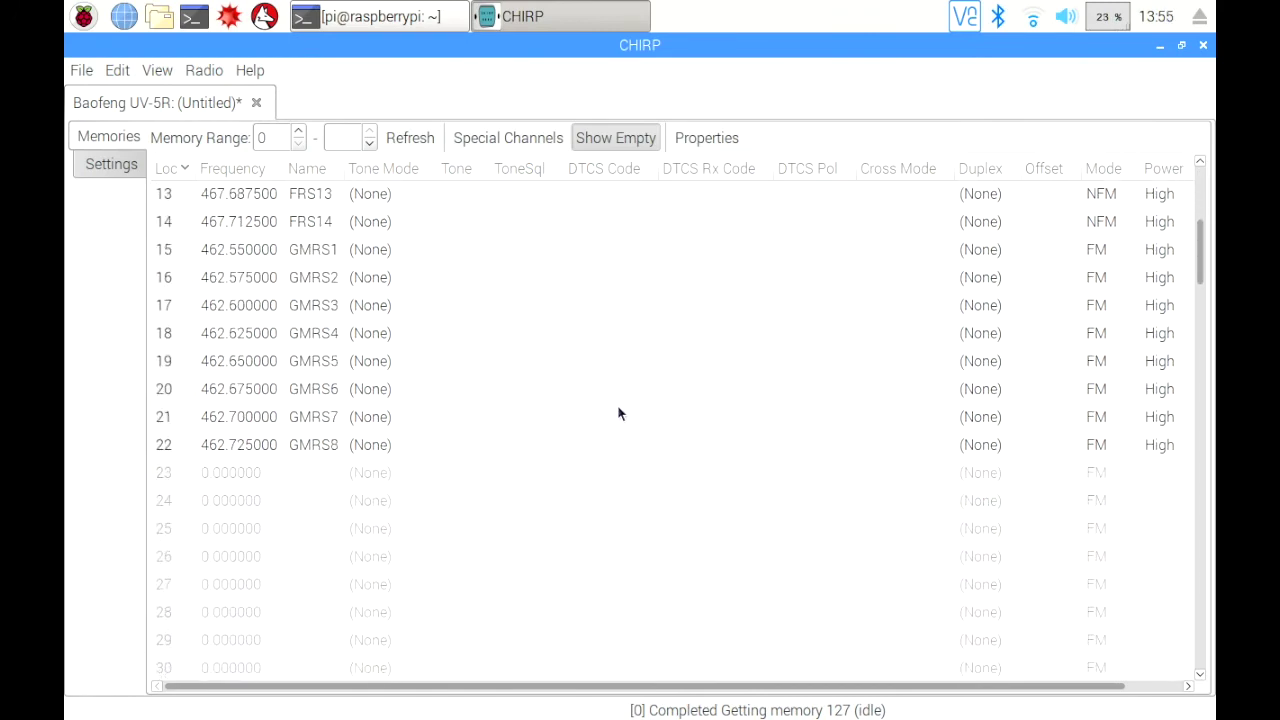
pyautogui.scroll(4, 618, 410)
pyautogui.scroll(2, 618, 413)
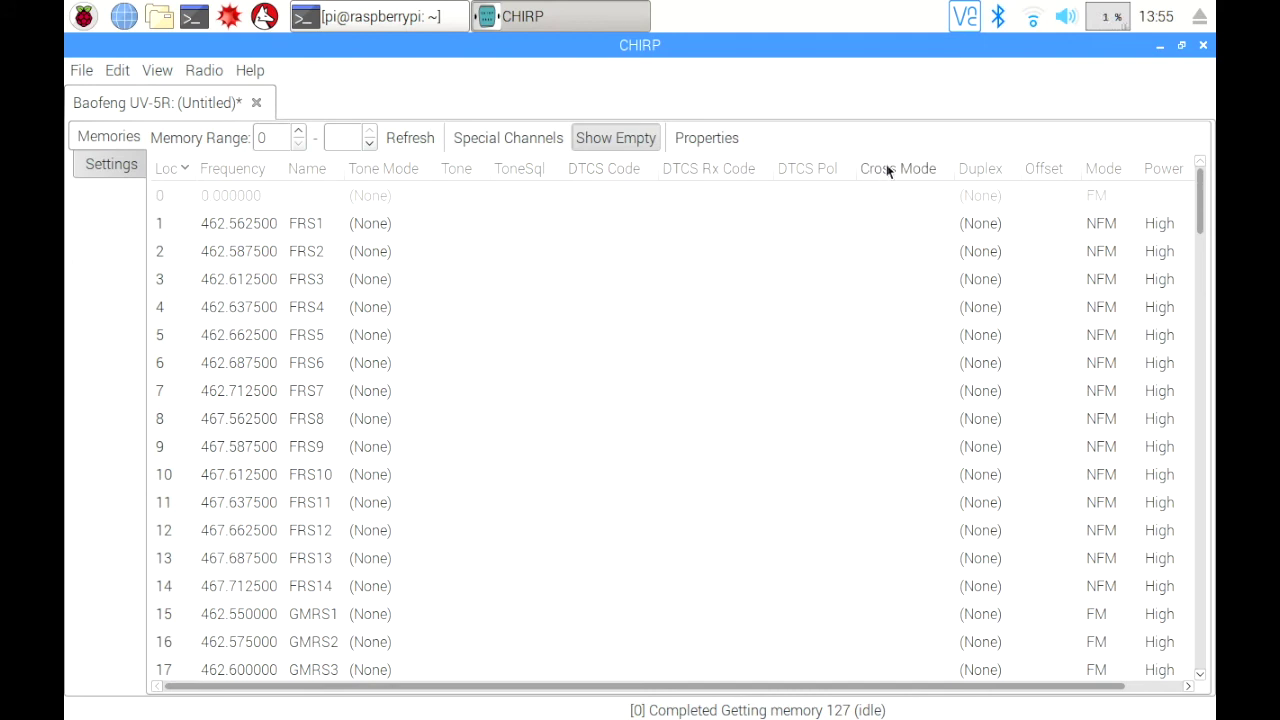
# Set the Duplex value of memory 1 (FRS1) to off
pyautogui.click(988, 235)
pyautogui.rightClick(988, 235)
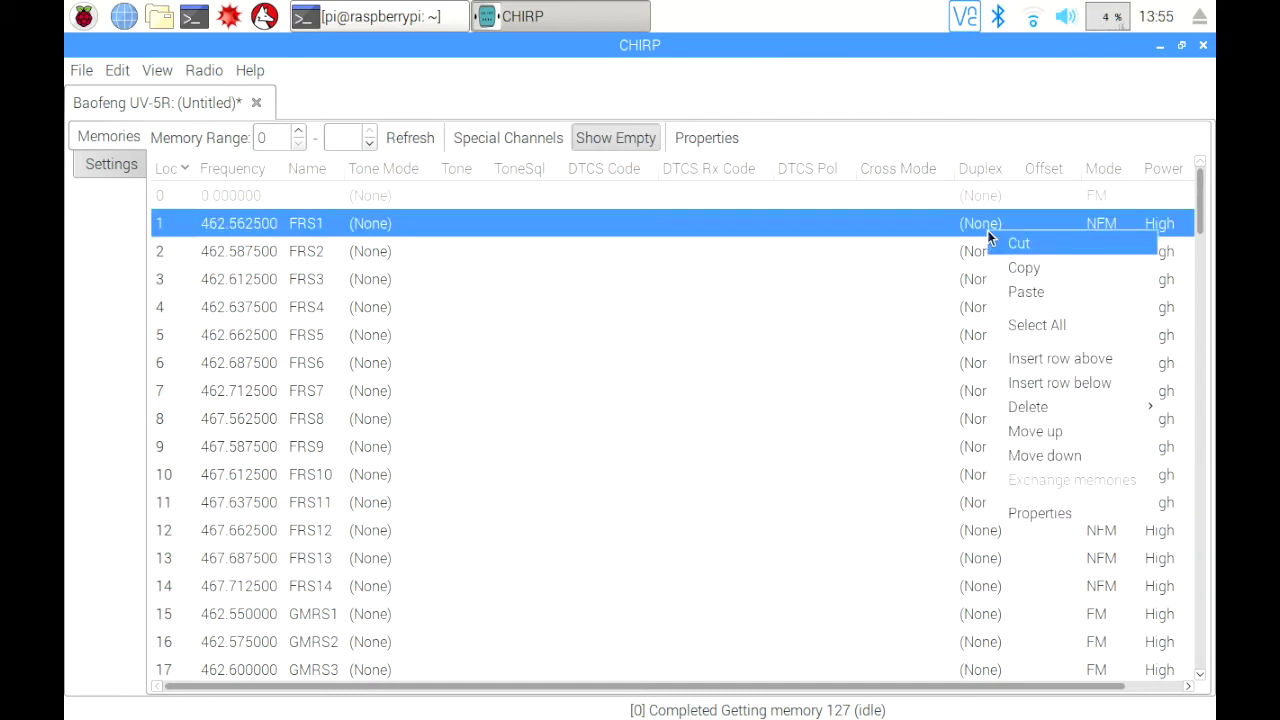
pyautogui.click(979, 228)
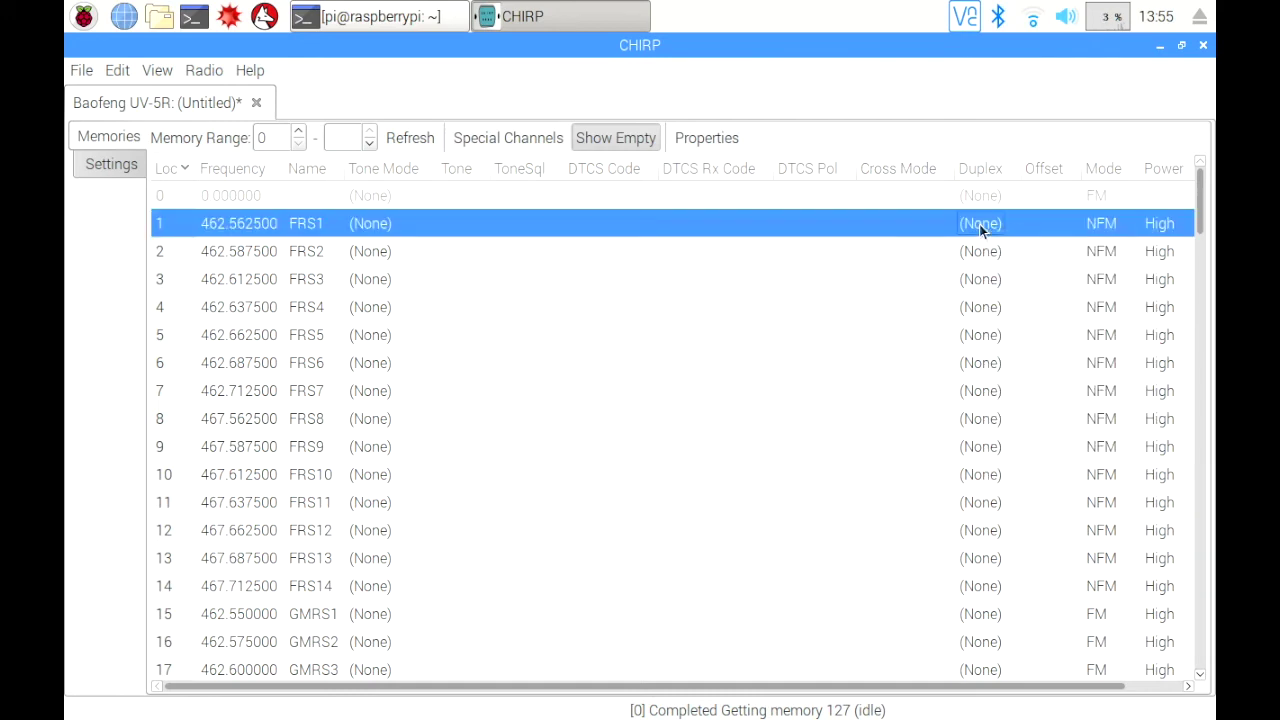
pyautogui.click(979, 224)
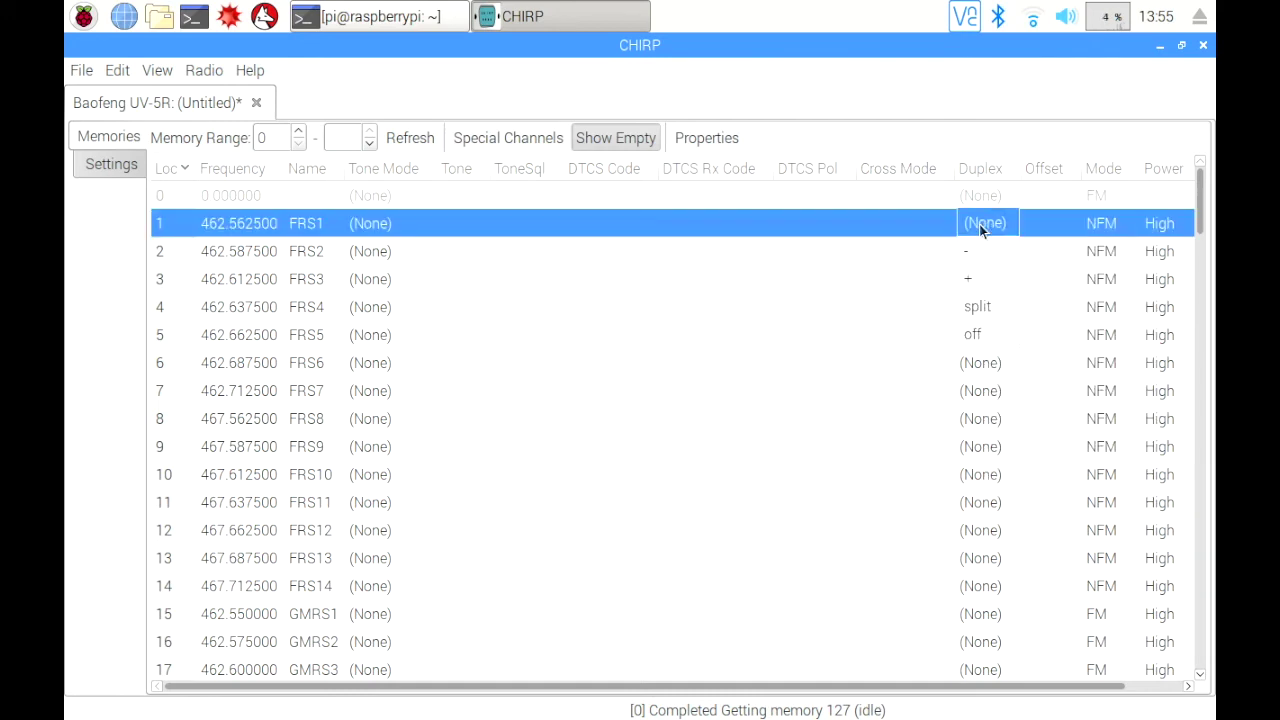
pyautogui.click(1004, 331)
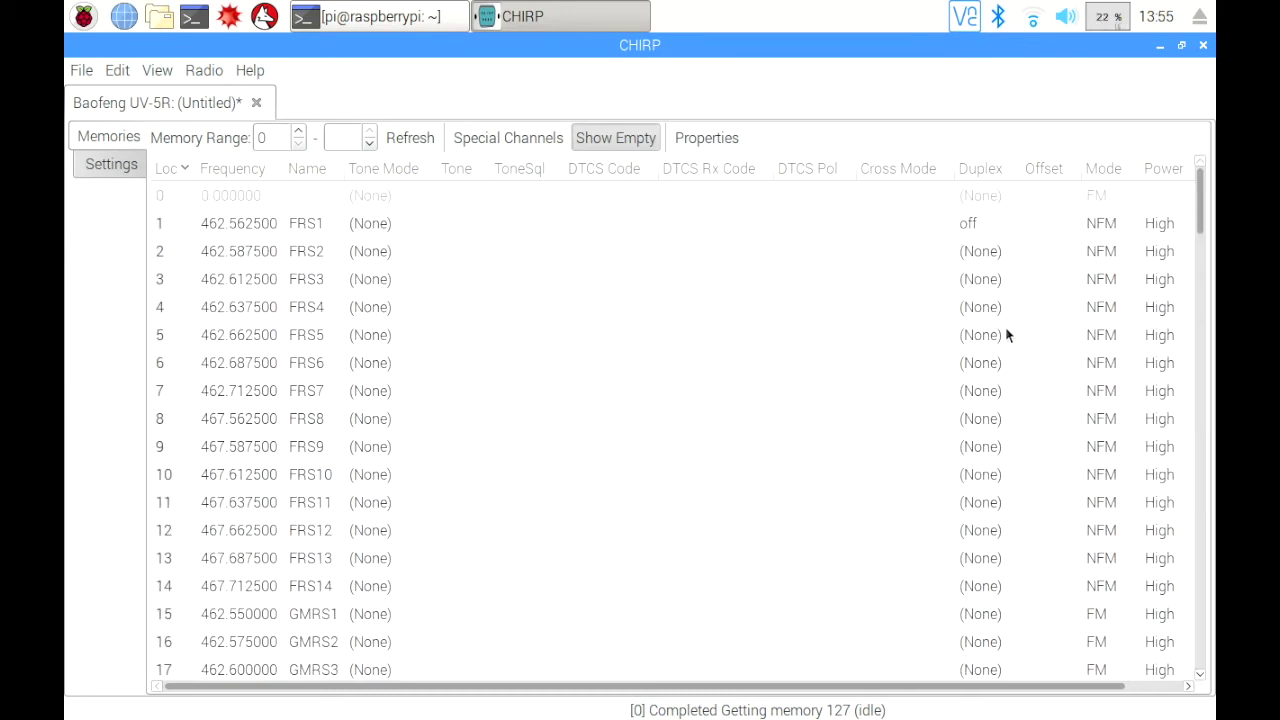
# Return the Duplex value of memory 1 (FRS1) to (None)
pyautogui.rightClick(972, 221)
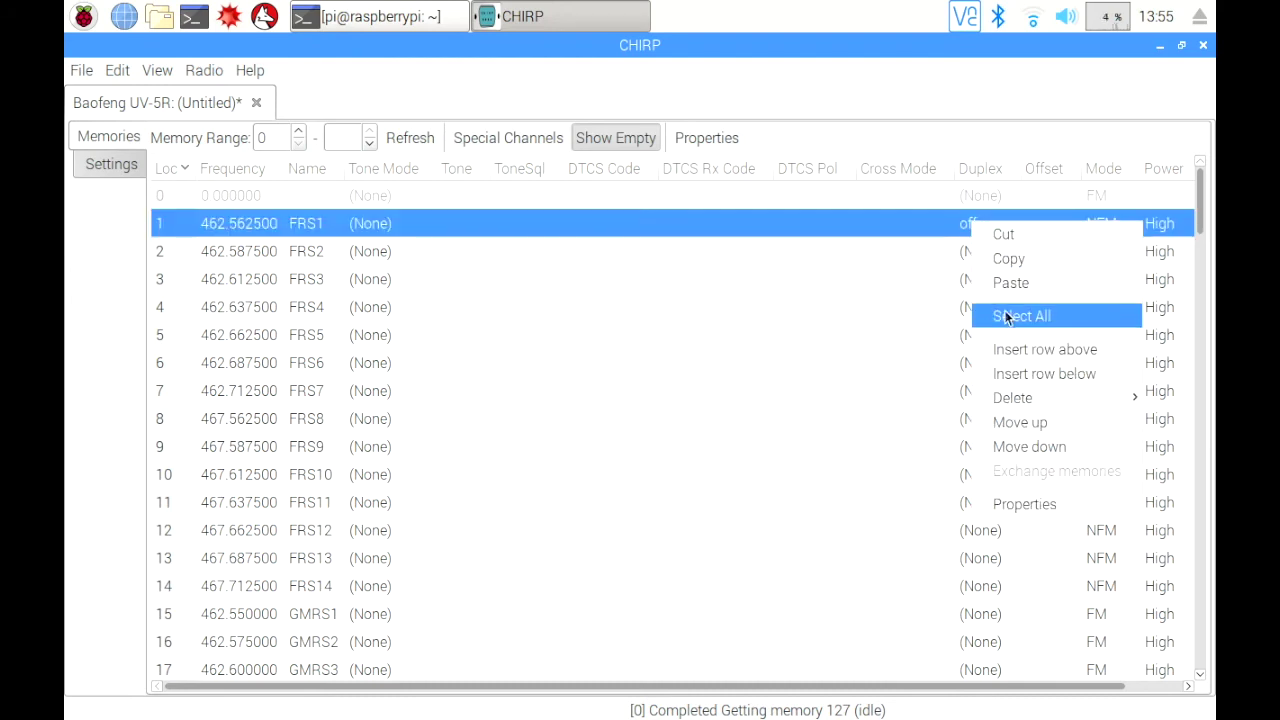
pyautogui.click(965, 230)
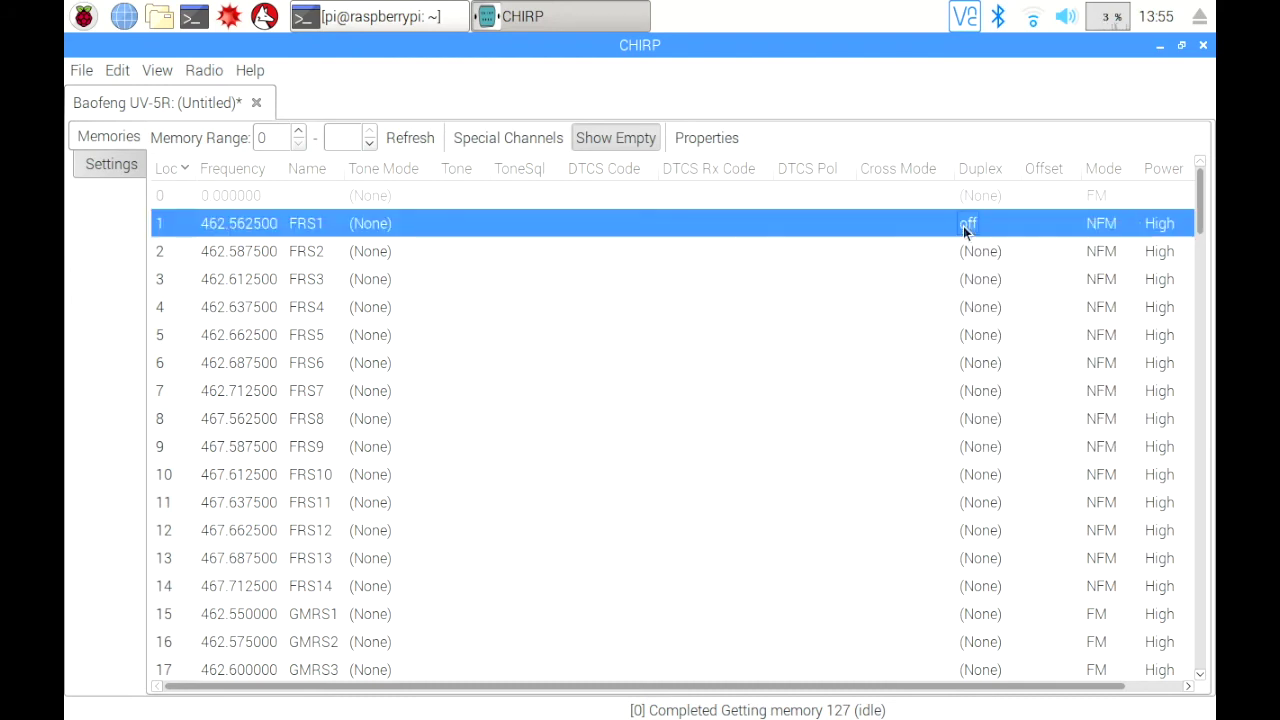
pyautogui.click(965, 230)
pyautogui.click(965, 230)
pyautogui.click(958, 116)
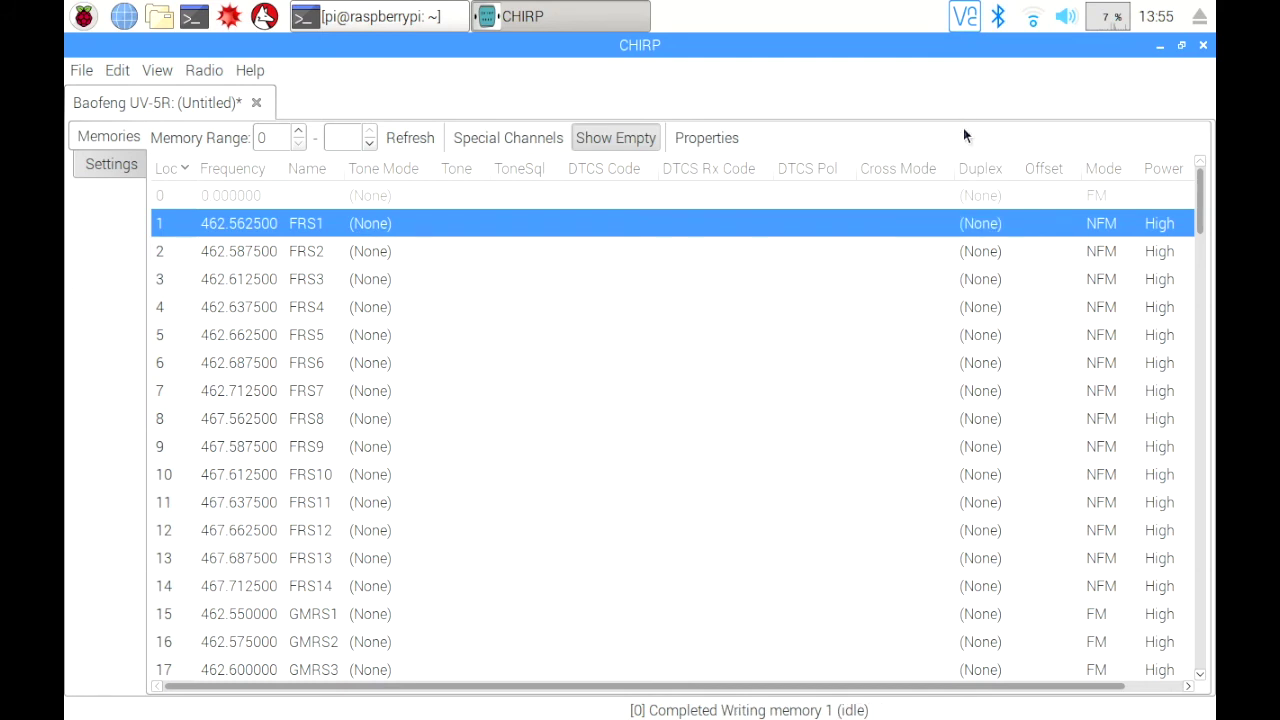
# Set the Skip value of memory 1 (FRS1) to S and look through the rest of the memory list
pyautogui.moveTo(1056, 686); pyautogui.dragTo(1148, 660)
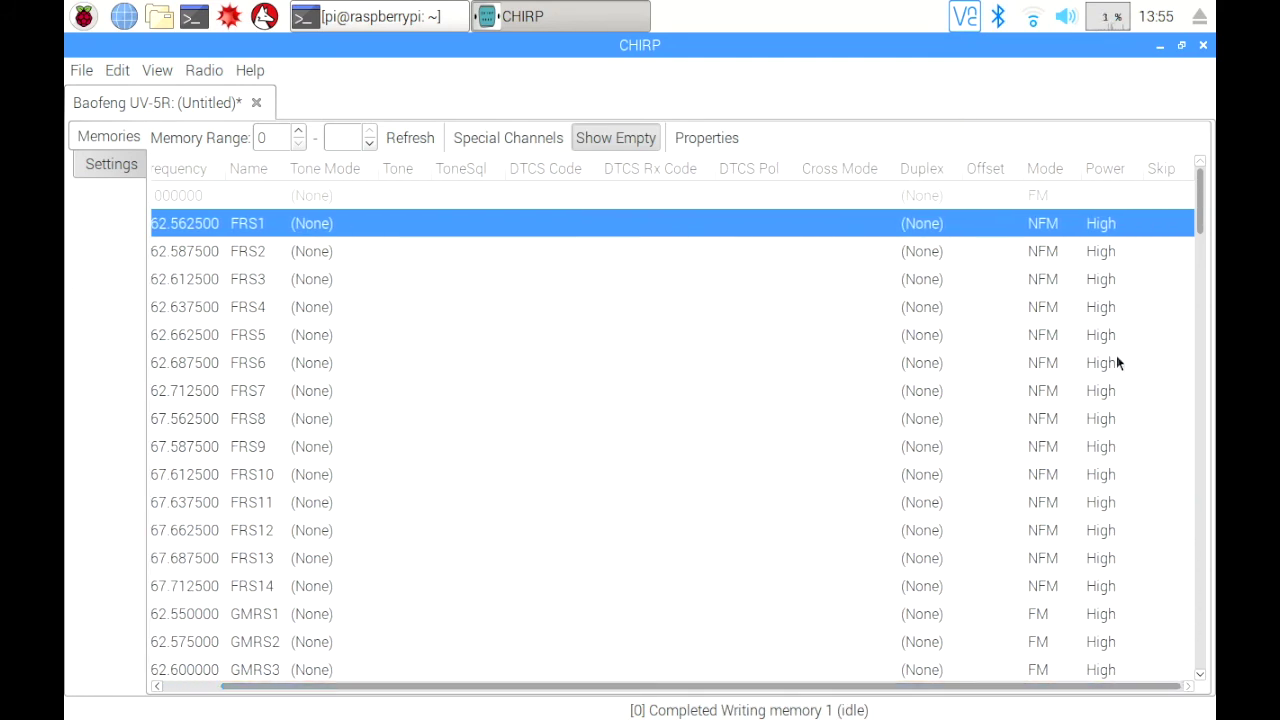
pyautogui.click(1158, 226)
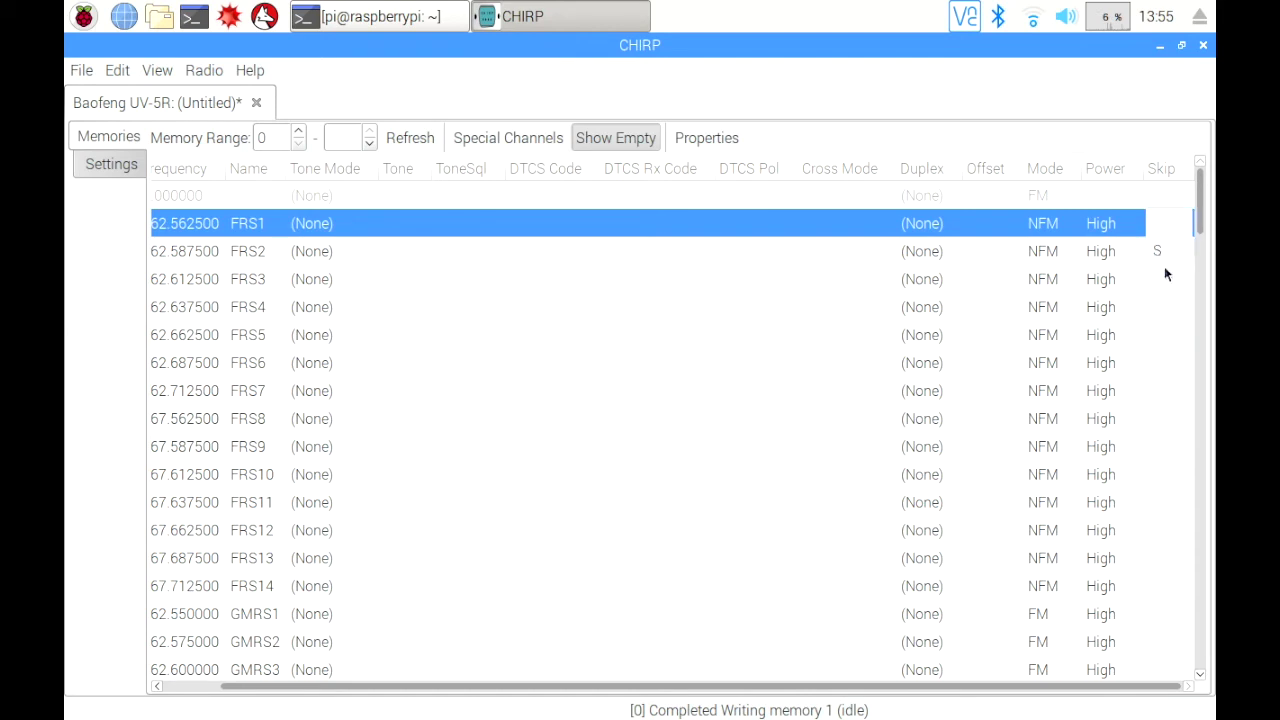
pyautogui.click(1161, 255)
pyautogui.scroll(-3, 495, 385)
pyautogui.scroll(-5, 497, 380)
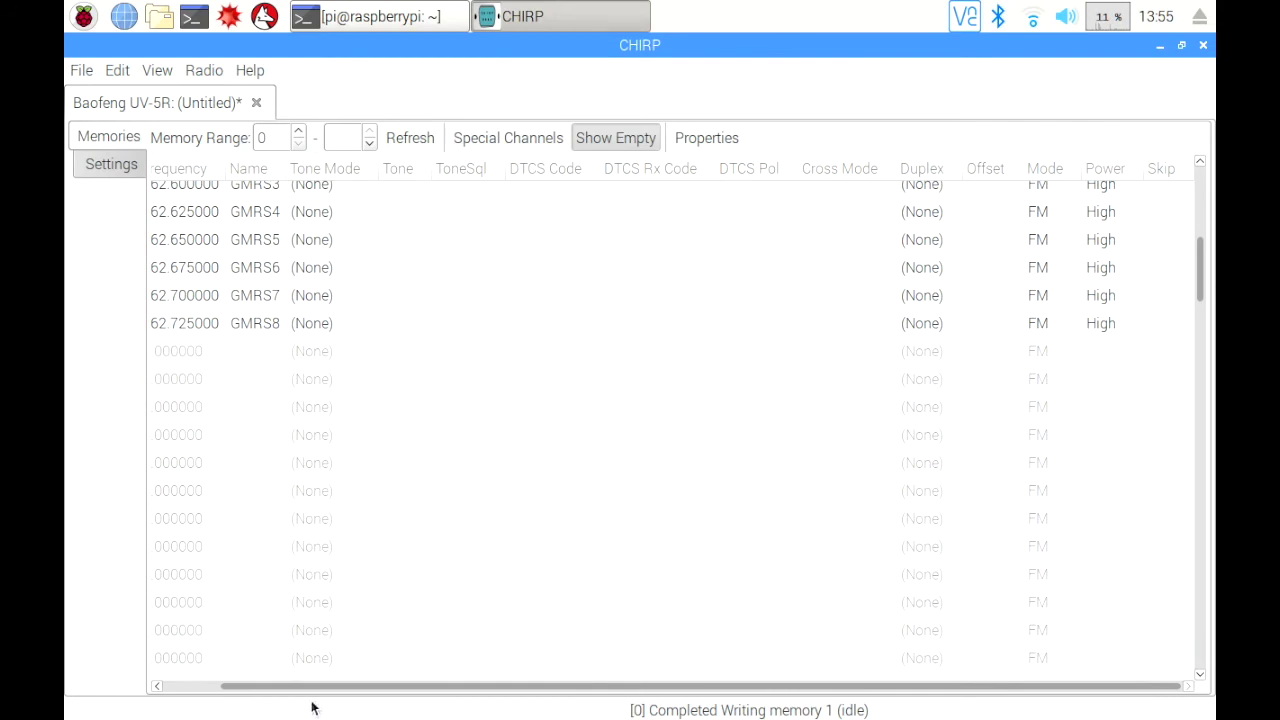
pyautogui.moveTo(307, 695); pyautogui.dragTo(191, 694)
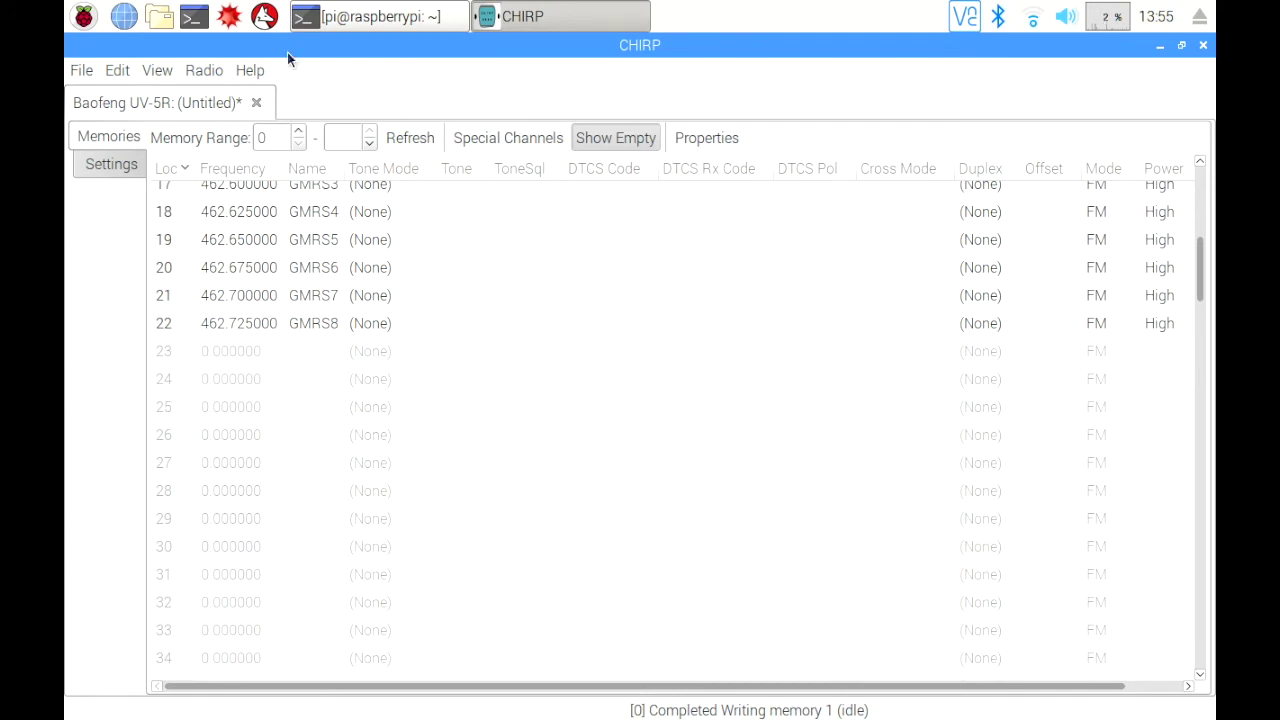
# Open a RepeaterBook political query as a data source to import from, dismissing the service's information notice
pyautogui.click(200, 70)
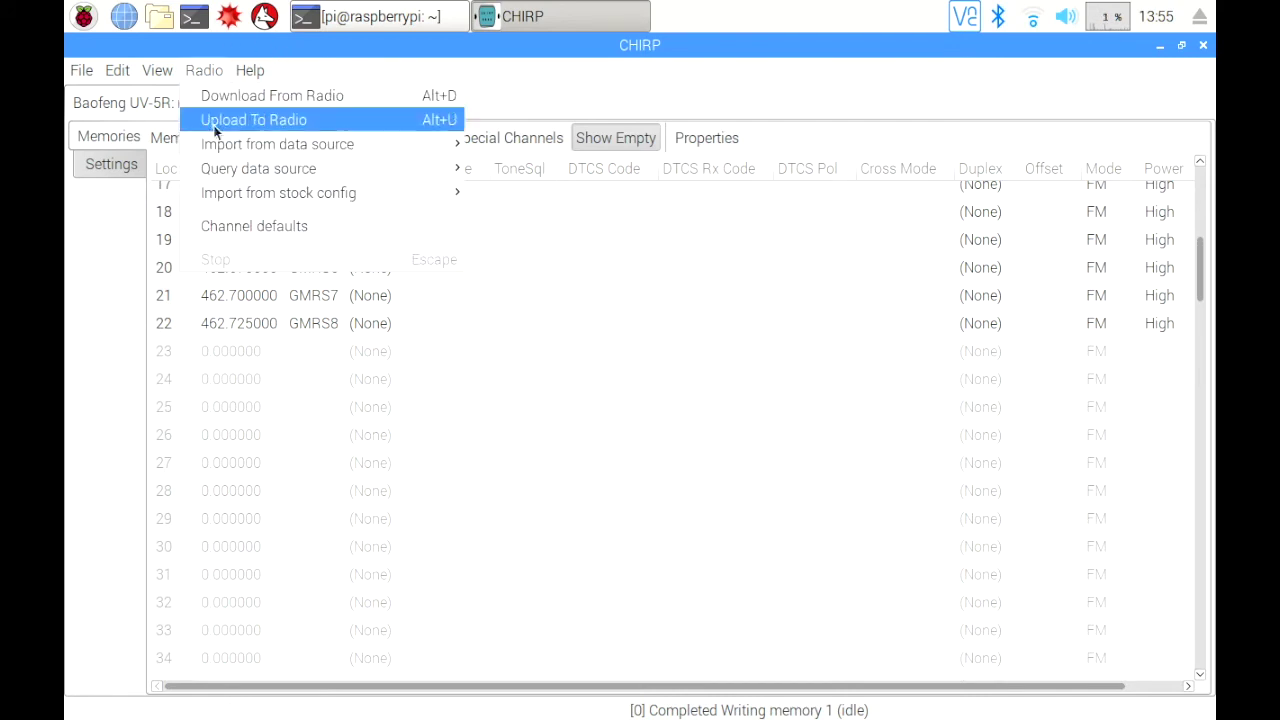
pyautogui.moveTo(522, 196)
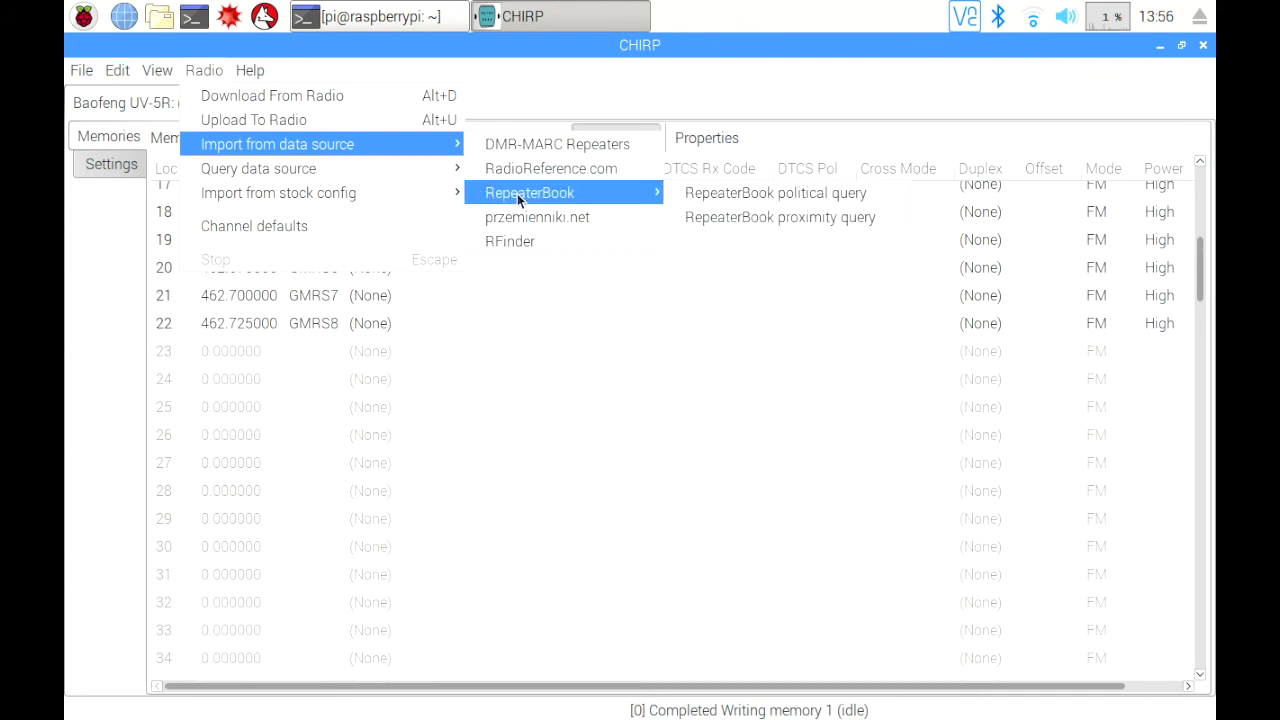
pyautogui.click(691, 194)
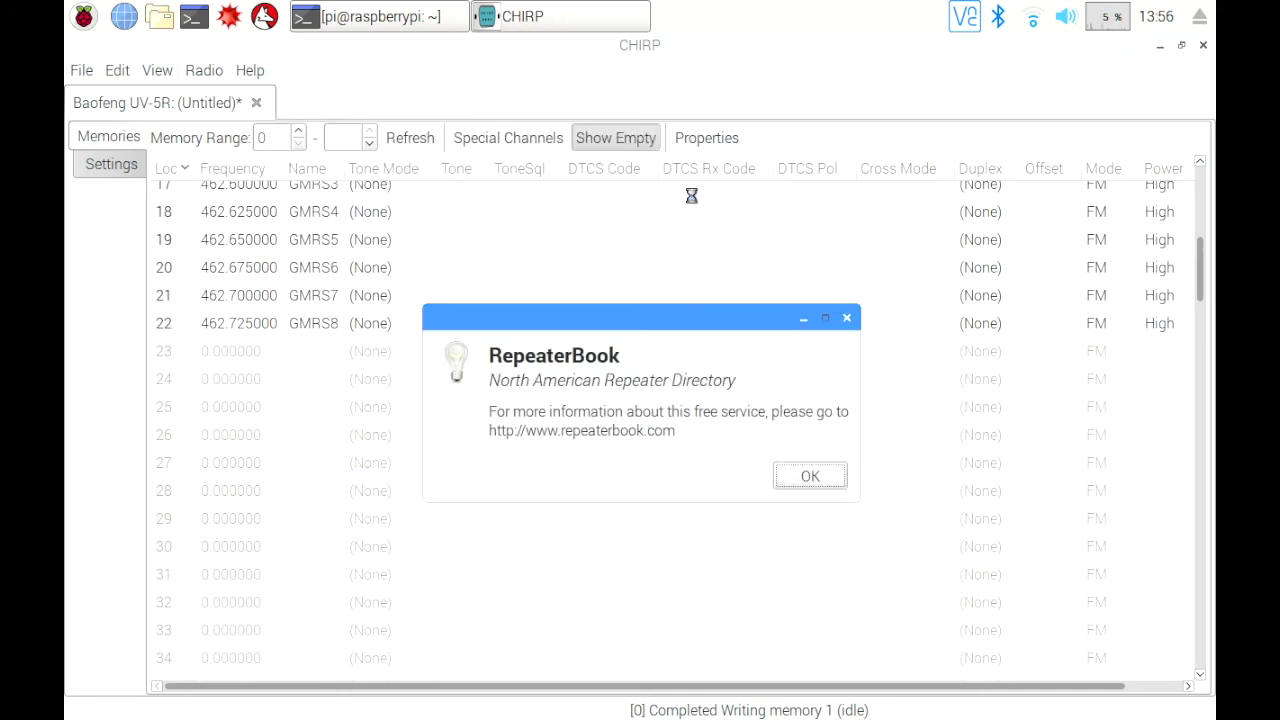
pyautogui.click(809, 477)
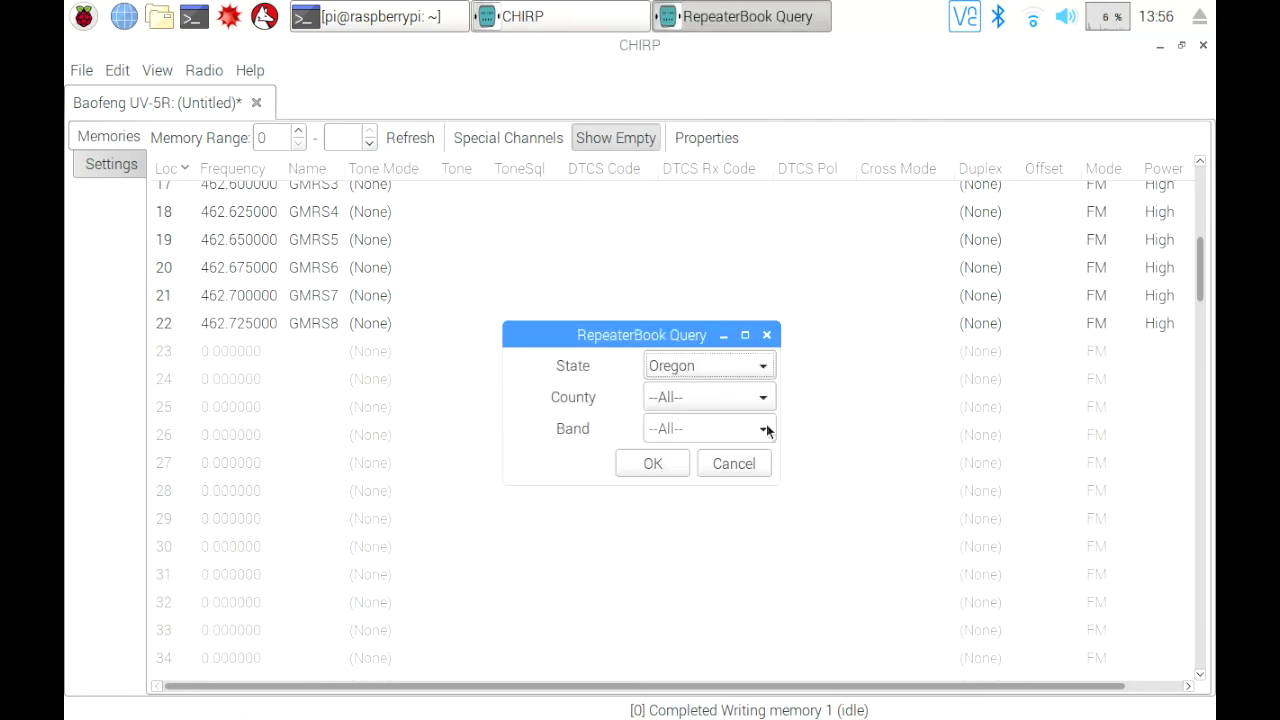
# Query RepeaterBook for repeaters in New York, Bronx County, on the 2 meters (144MHz) band
pyautogui.click(765, 369)
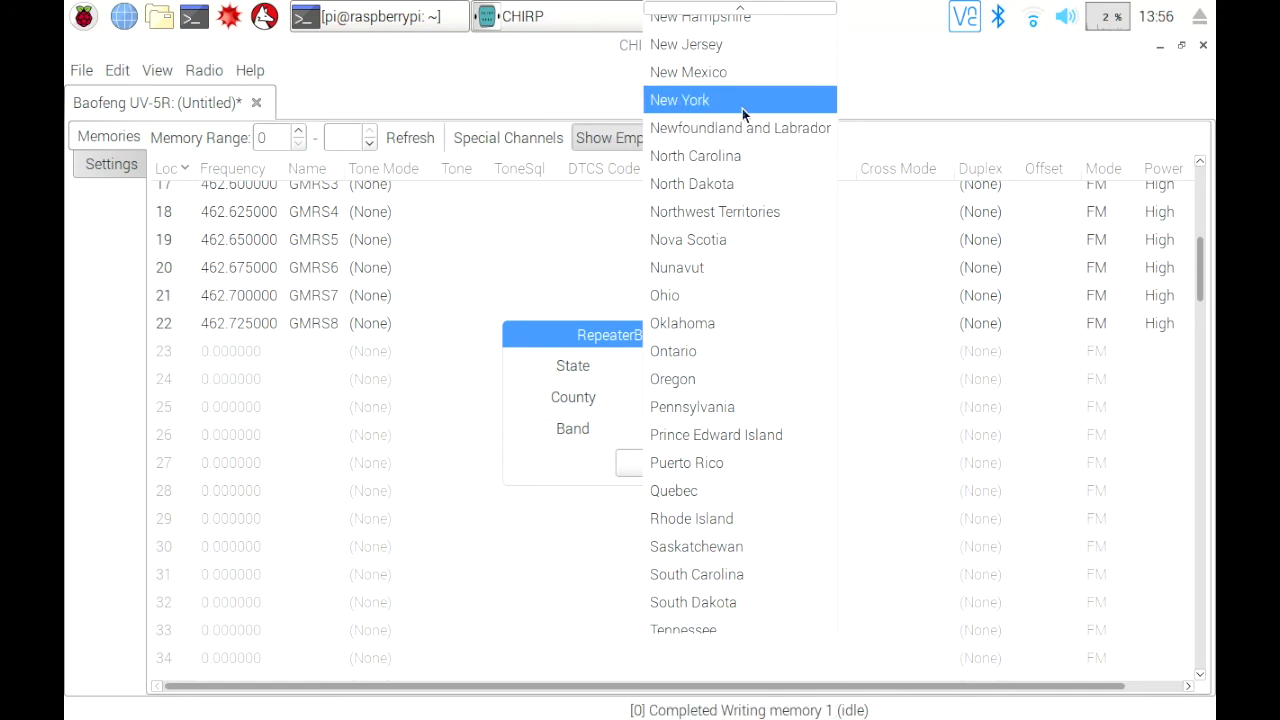
pyautogui.click(742, 100)
pyautogui.click(764, 397)
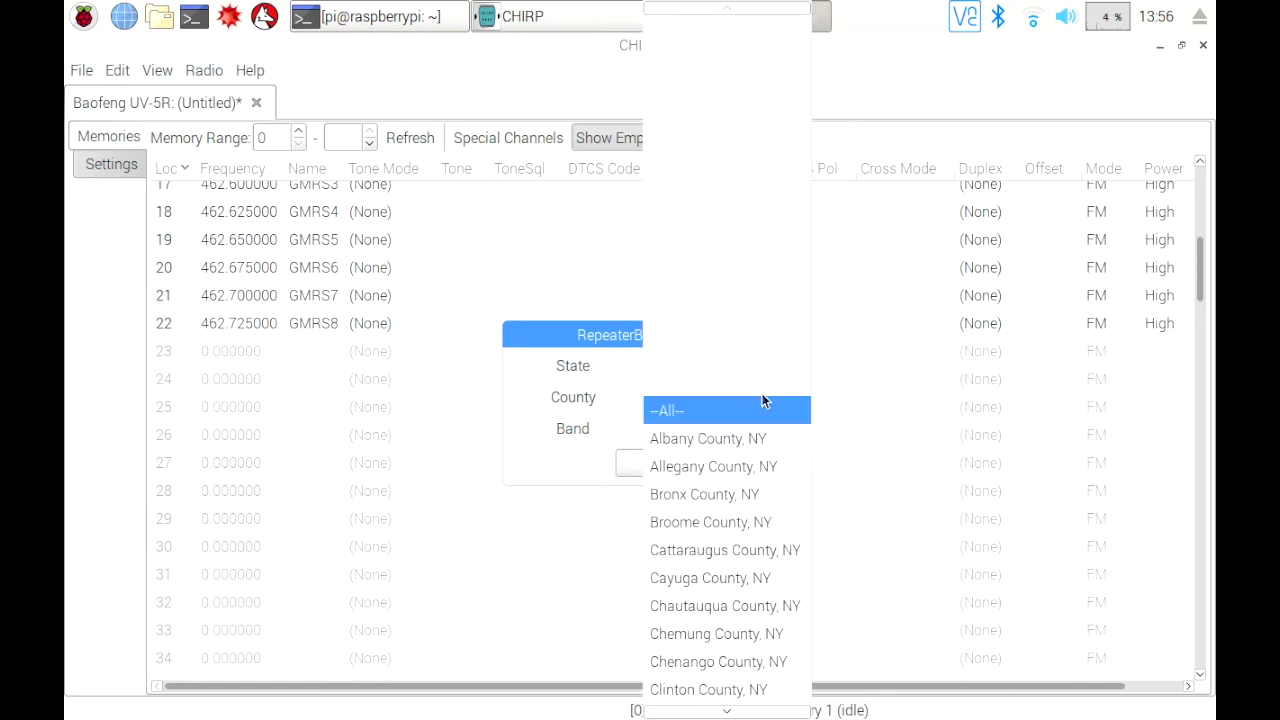
pyautogui.scroll(-1, 747, 568)
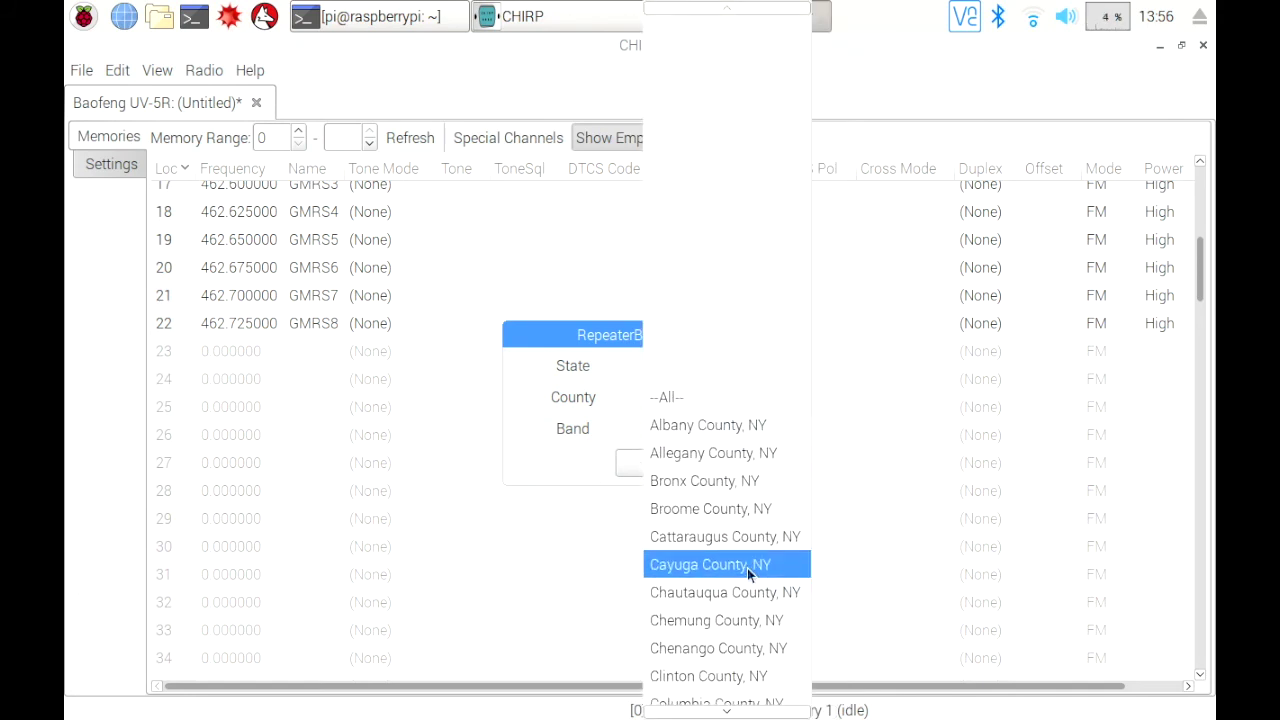
pyautogui.click(747, 484)
pyautogui.click(762, 429)
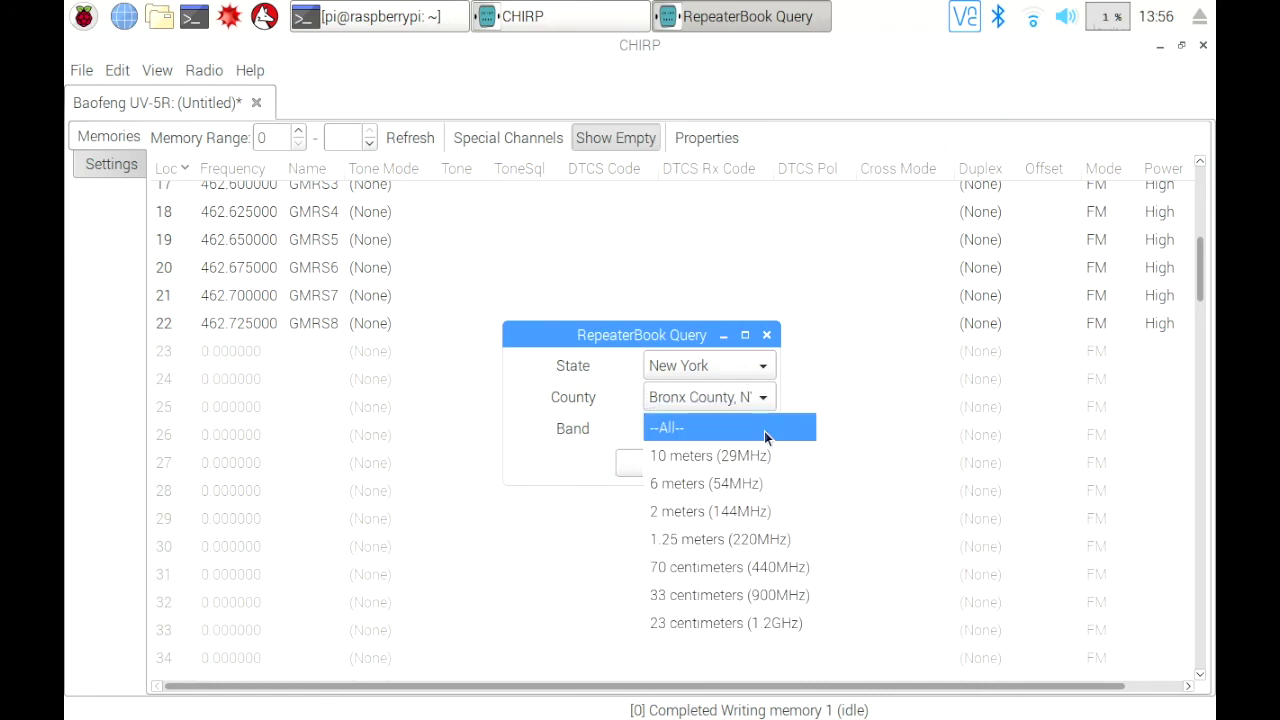
pyautogui.click(732, 513)
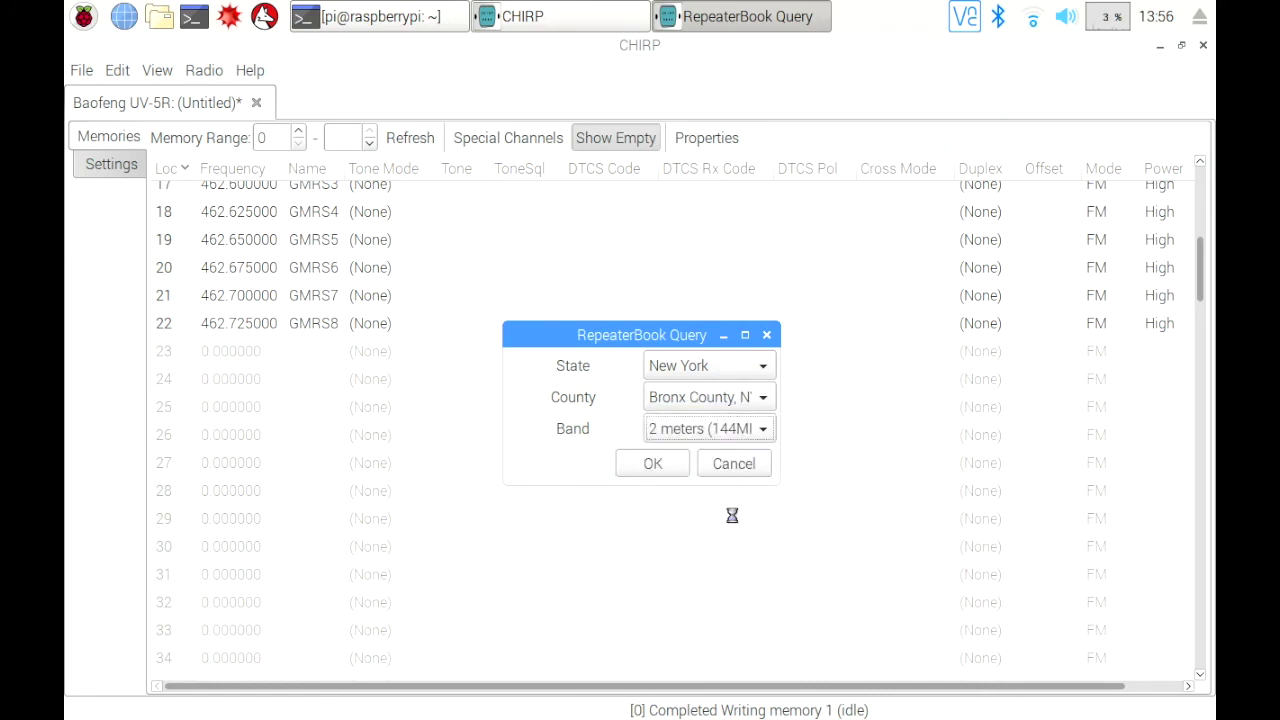
pyautogui.click(667, 470)
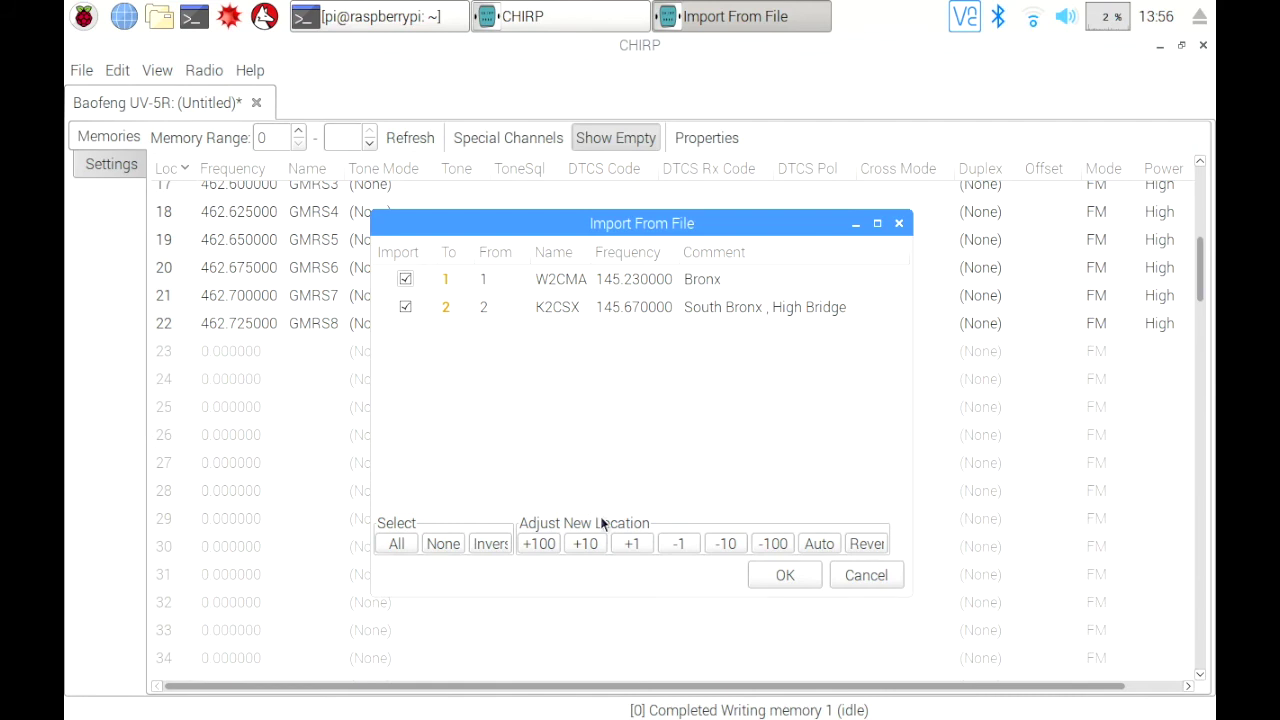
# Shift both Bronx repeaters' target locations to 25 and 26 and import them
pyautogui.click(585, 544)
pyautogui.click(585, 544)
pyautogui.click(626, 543)
pyautogui.click(626, 543)
pyautogui.click(626, 543)
pyautogui.click(626, 543)
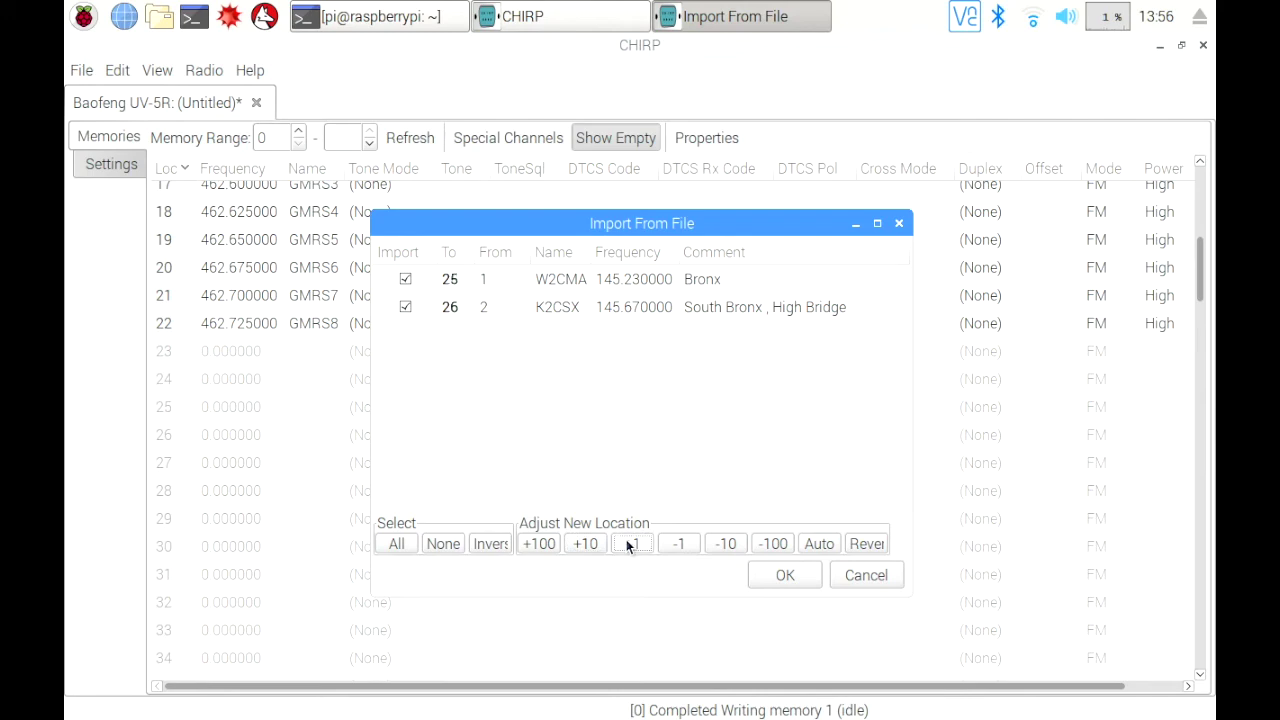
pyautogui.click(772, 577)
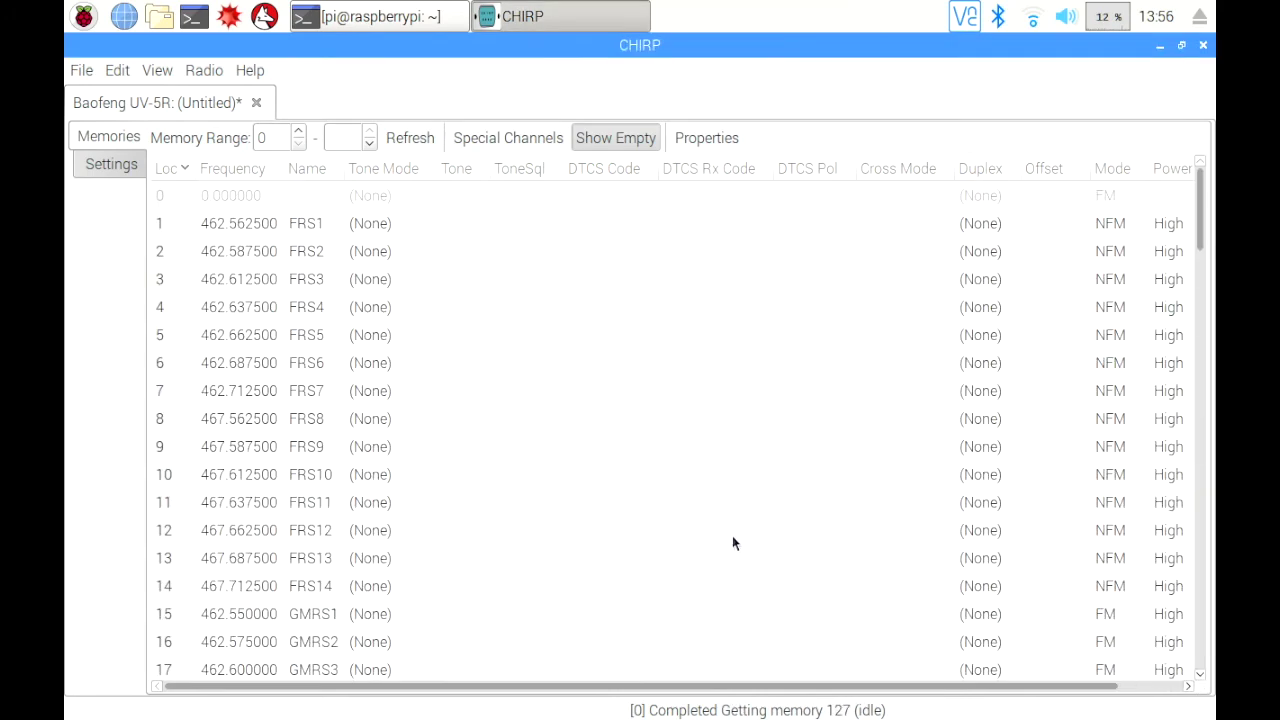
# Look over the imported repeaters in the memory list and open the frequency of empty memory 27 for editing
pyautogui.scroll(-5, 732, 535)
pyautogui.scroll(-2, 729, 541)
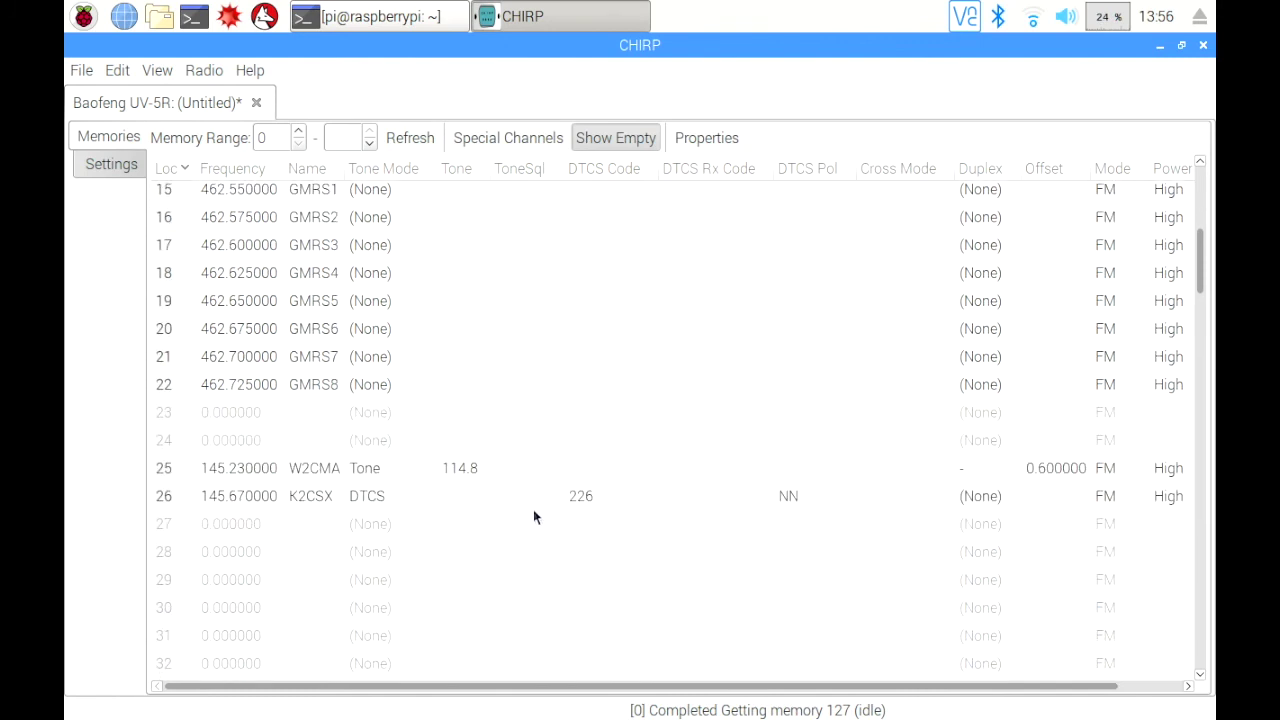
pyautogui.click(166, 531)
pyautogui.click(220, 528)
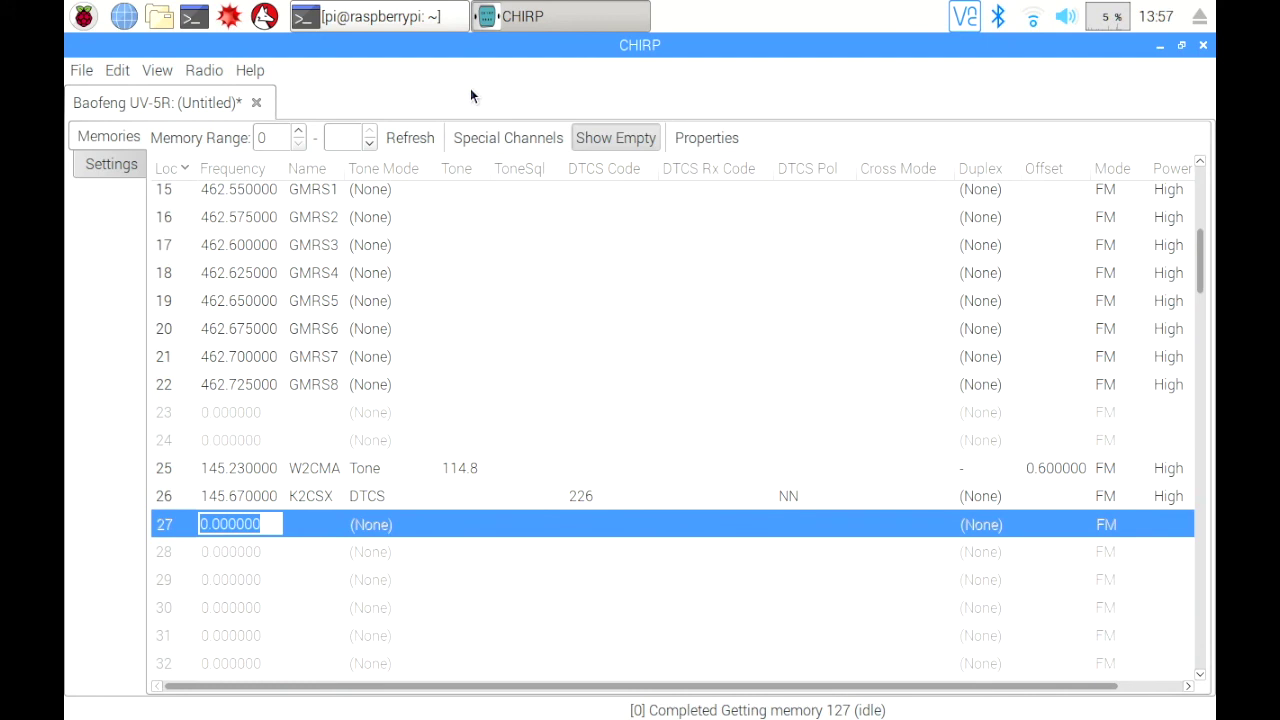
# Upload the memories to the Baofeng UV-5R through /dev/ttyUSB0, agreeing to proceed with the experimental driver
pyautogui.click(200, 71)
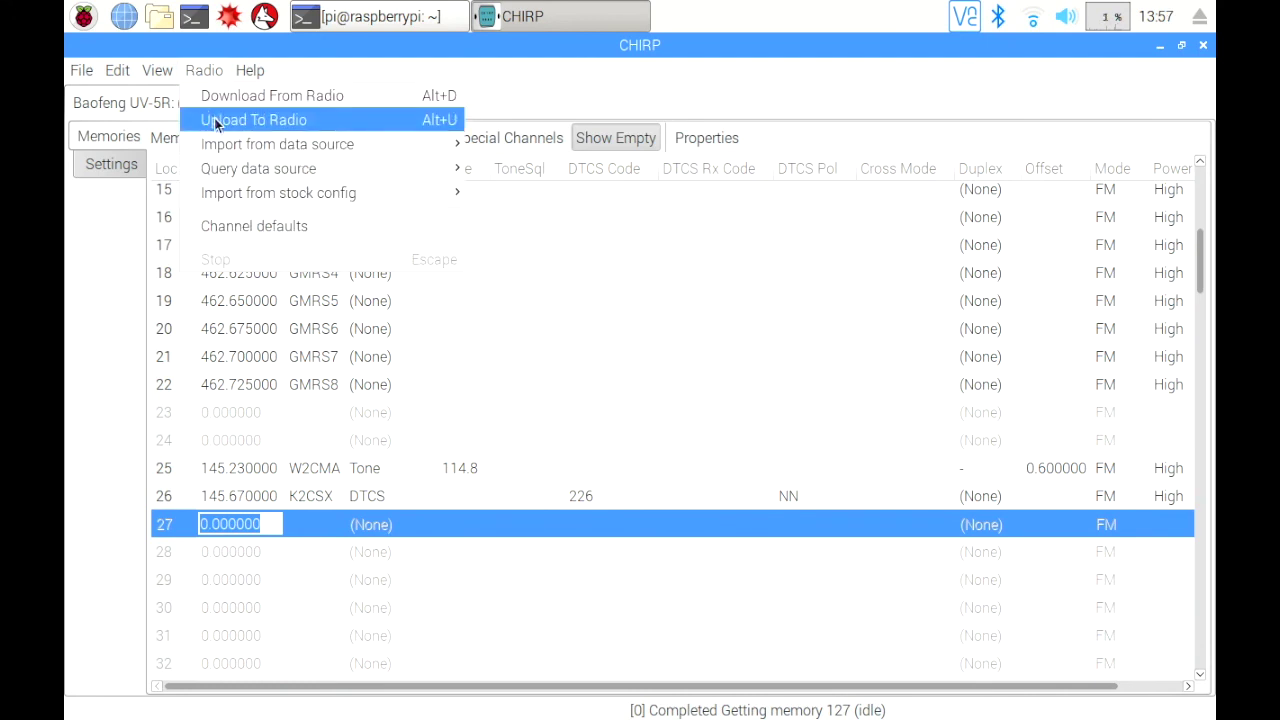
pyautogui.click(254, 120)
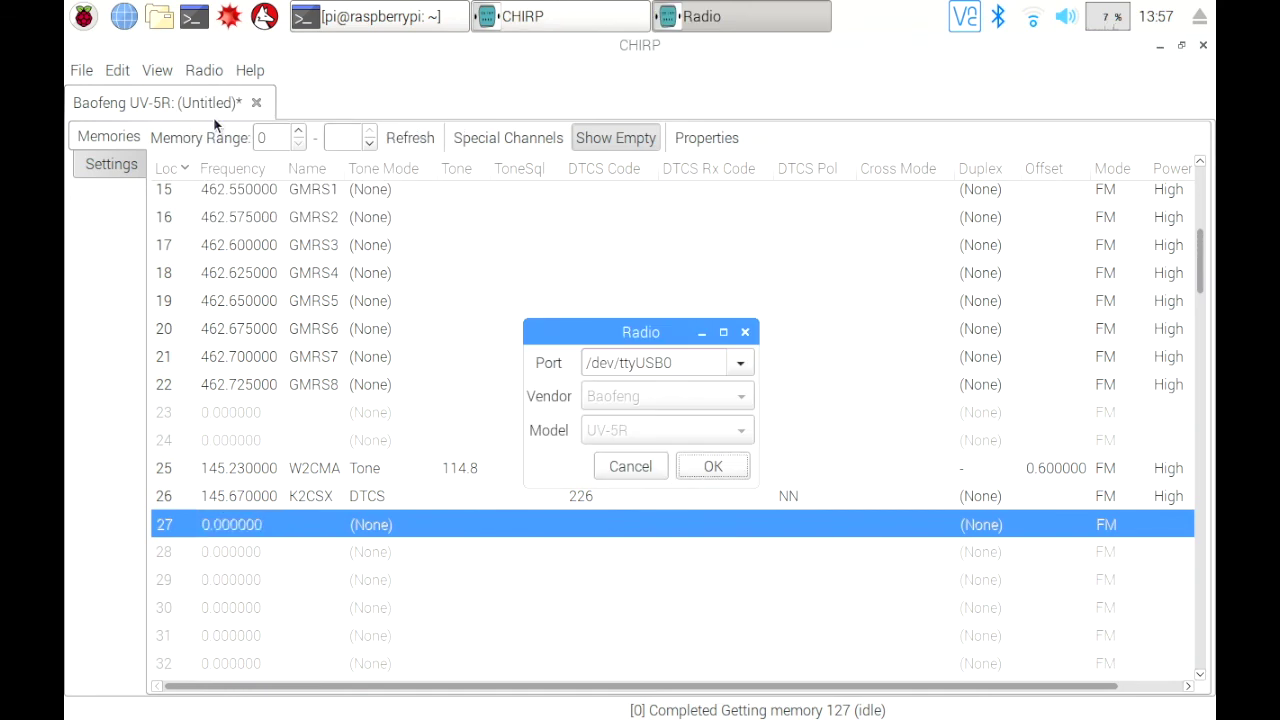
pyautogui.click(712, 468)
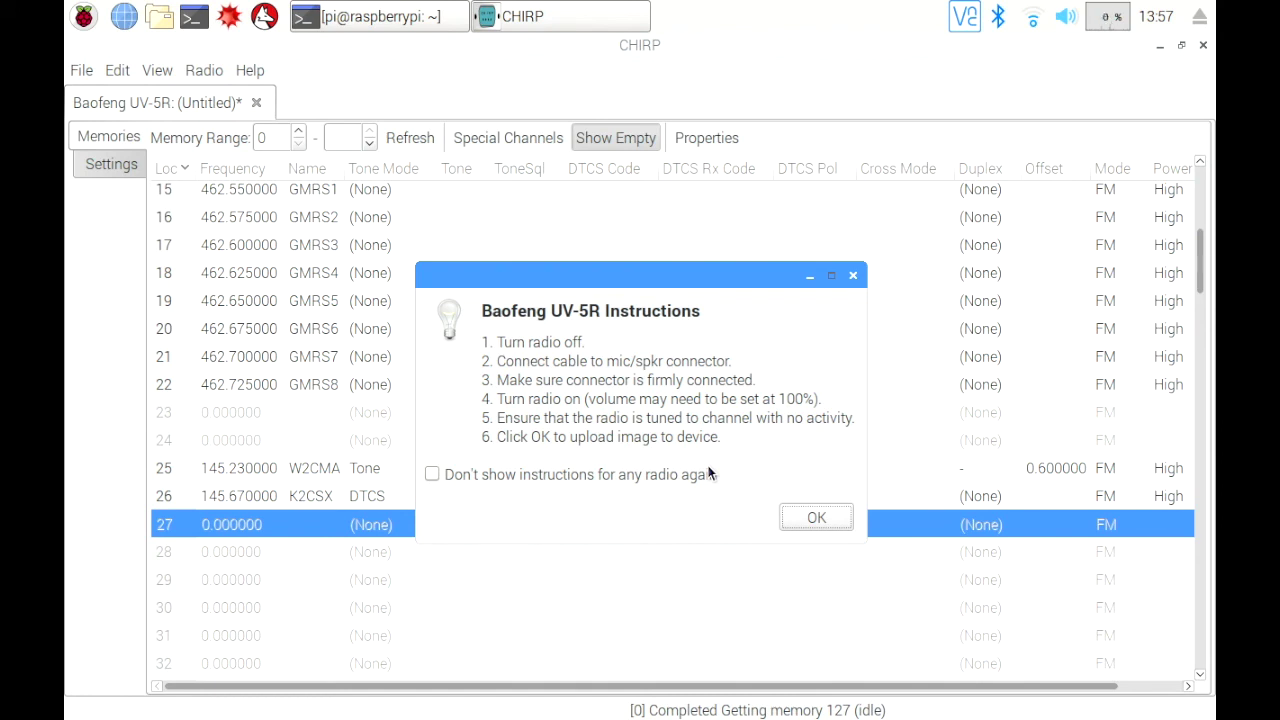
pyautogui.click(815, 521)
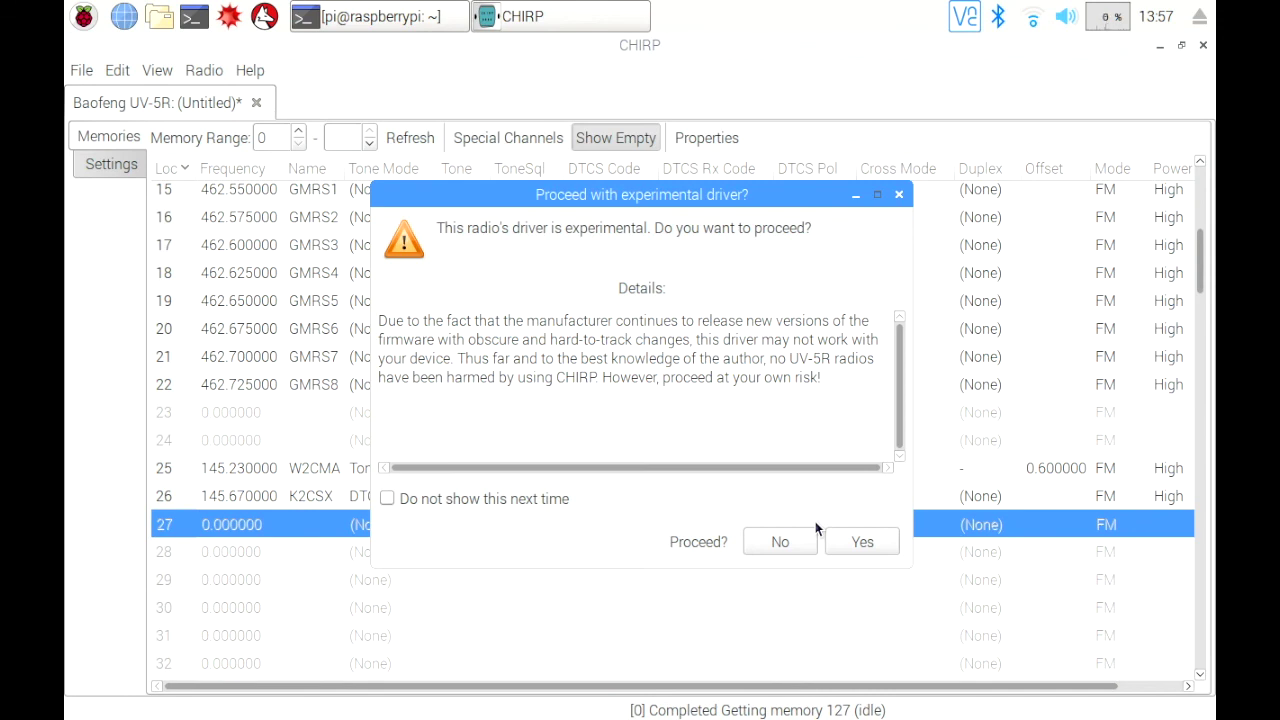
pyautogui.click(839, 544)
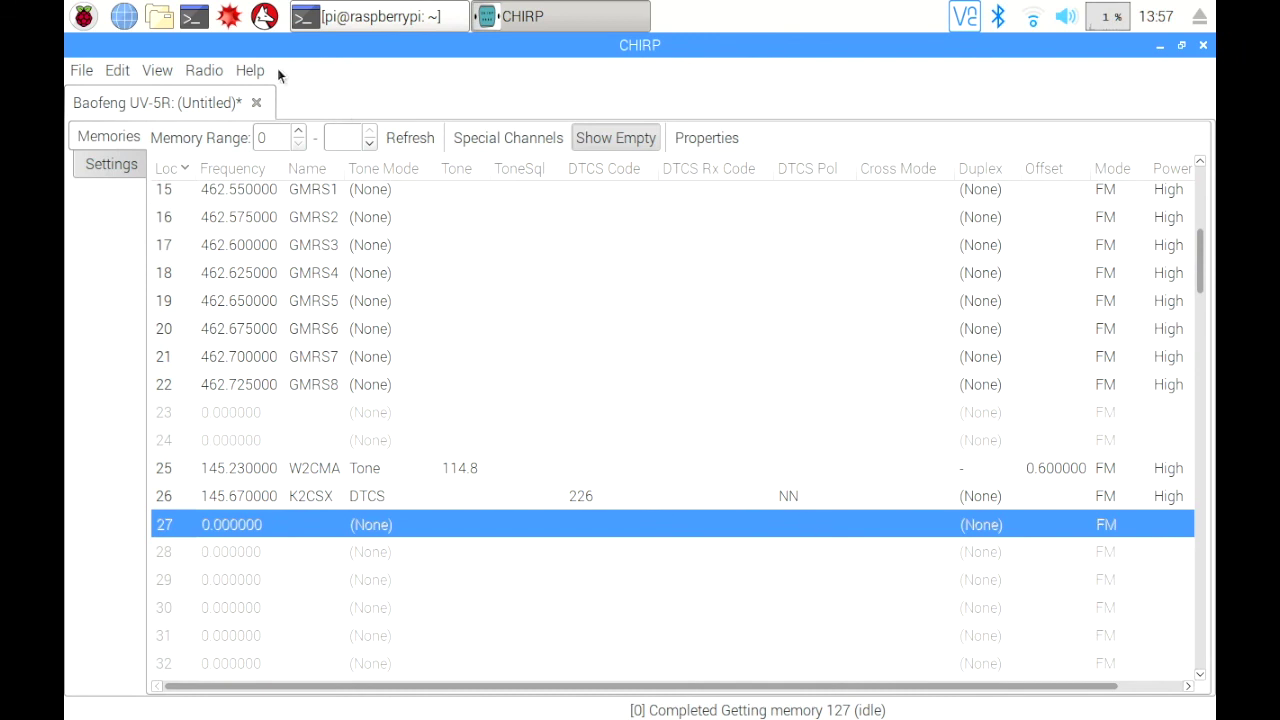
# Save the radio image as Baofeng_UV-5R_20180422 in the pi folder as a Baofeng UV-5R image file (*.img)
pyautogui.click(82, 72)
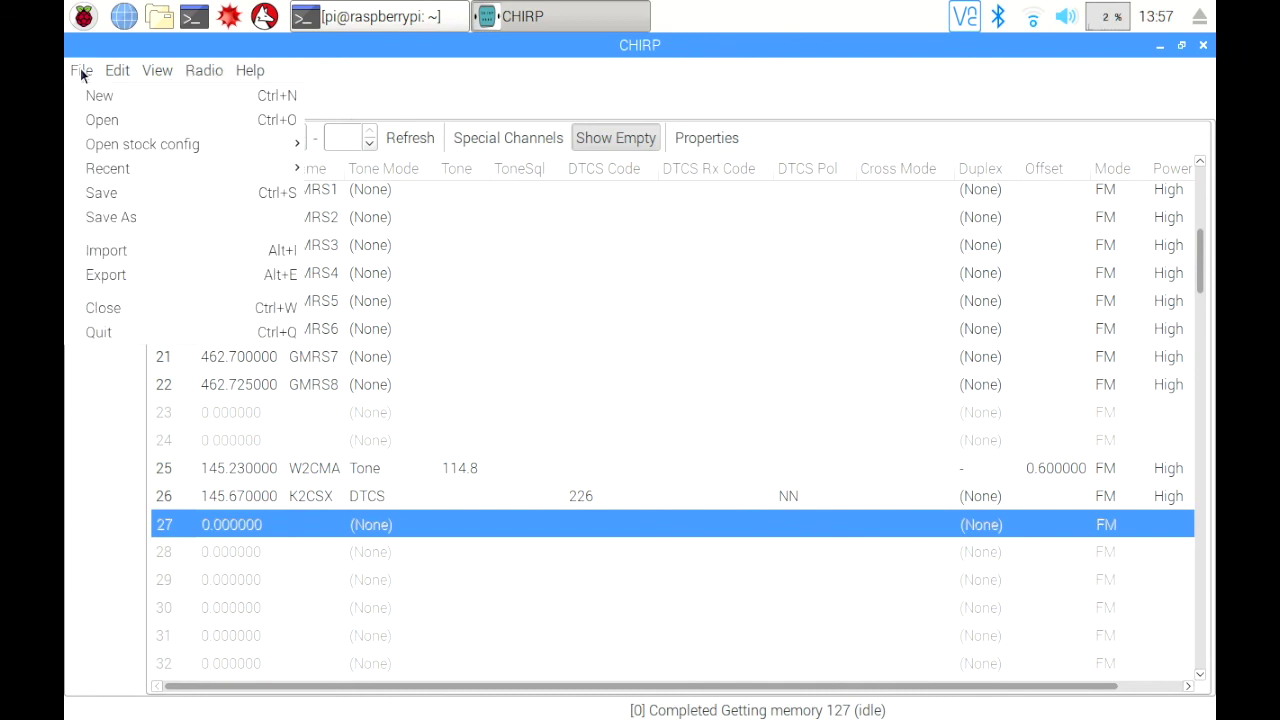
pyautogui.click(143, 218)
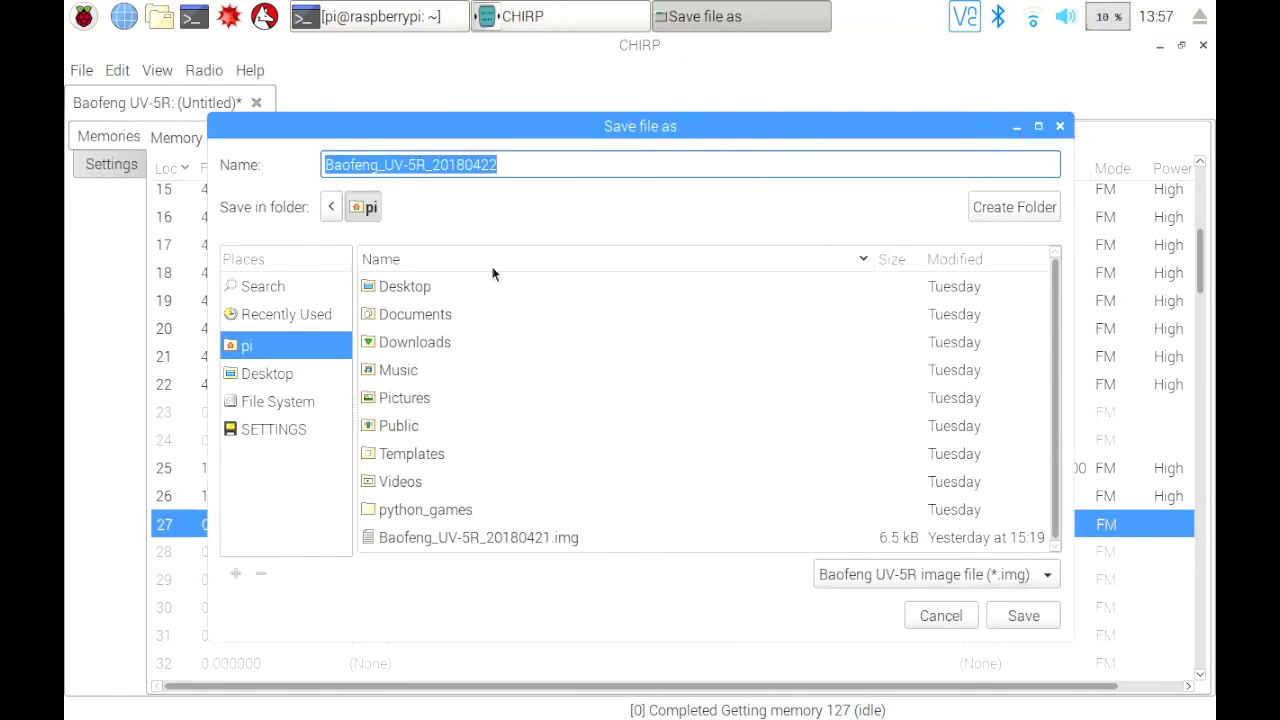
pyautogui.click(1004, 617)
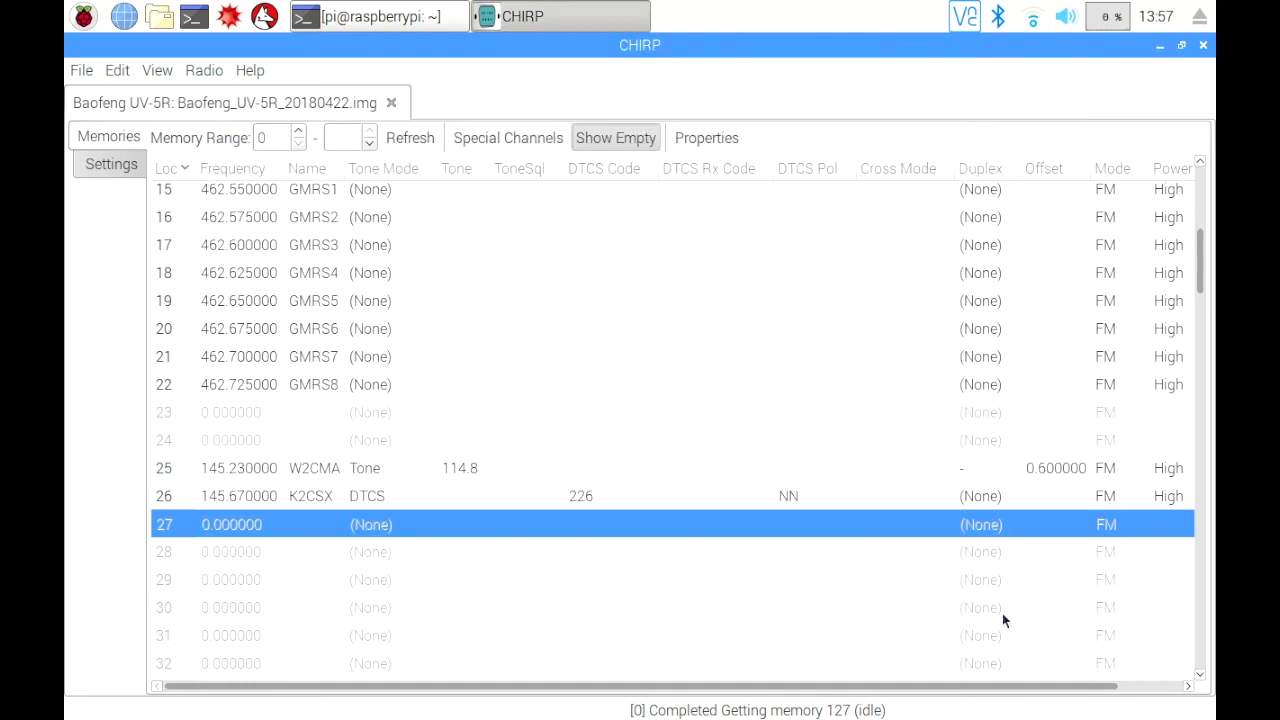